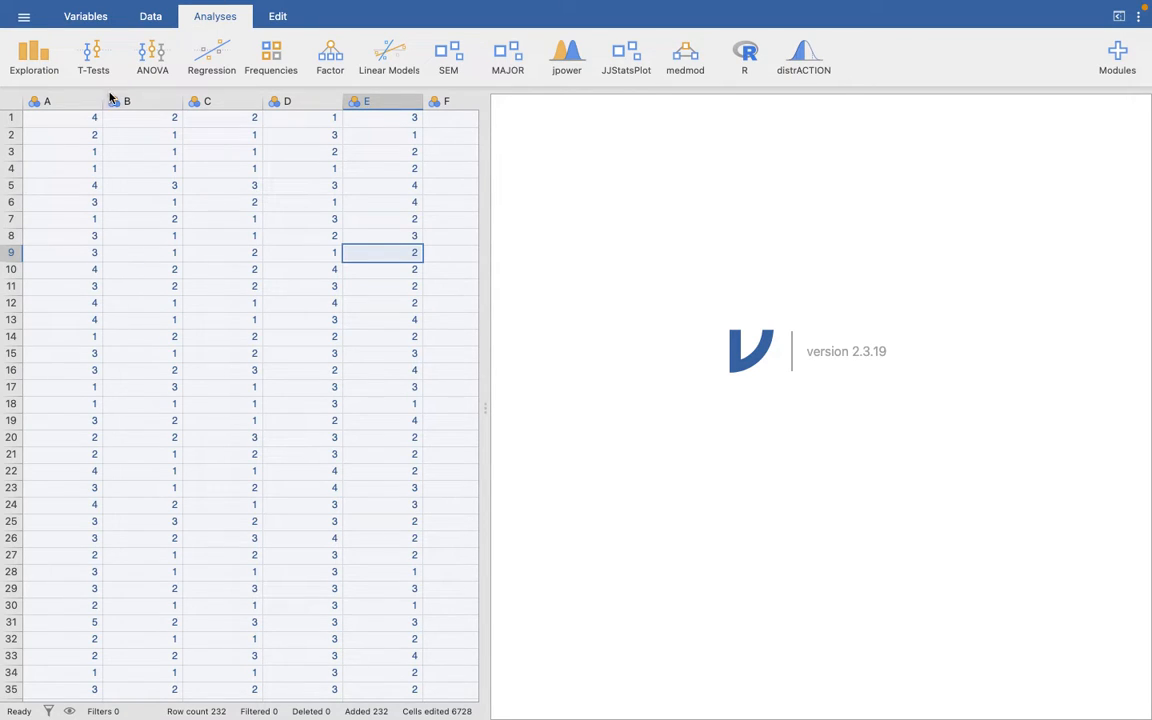
Set the measure type of all 29 variables to Continuous
{"action": "left_click", "coordinate": [74, 15]}
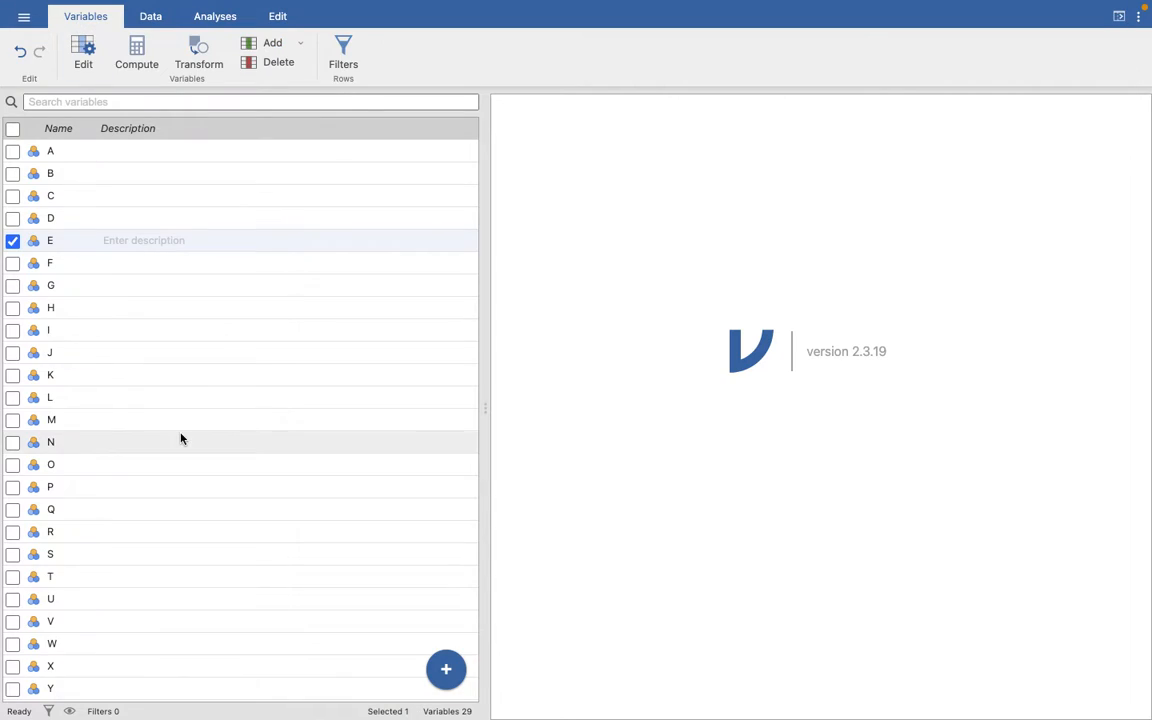
{"action": "scroll", "coordinate": [181, 437], "scroll_direction": "down", "scroll_amount": 3}
{"action": "scroll", "coordinate": [144, 355], "scroll_direction": "up", "scroll_amount": 3}
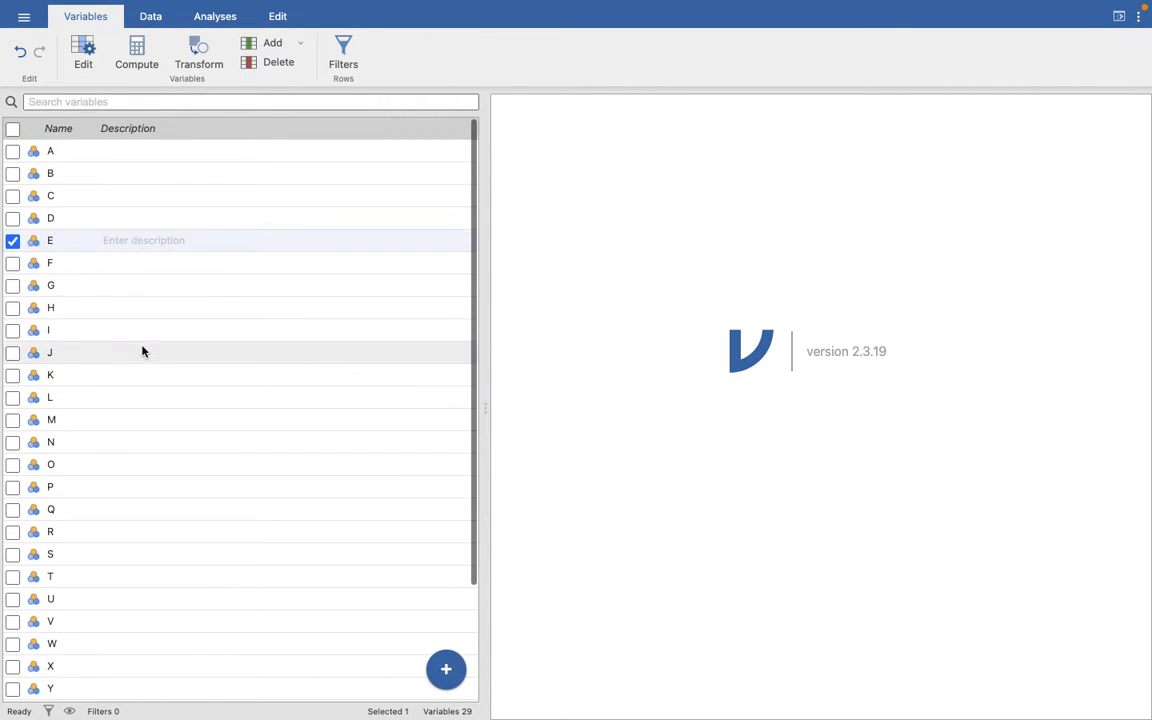
{"action": "left_click", "coordinate": [12, 130]}
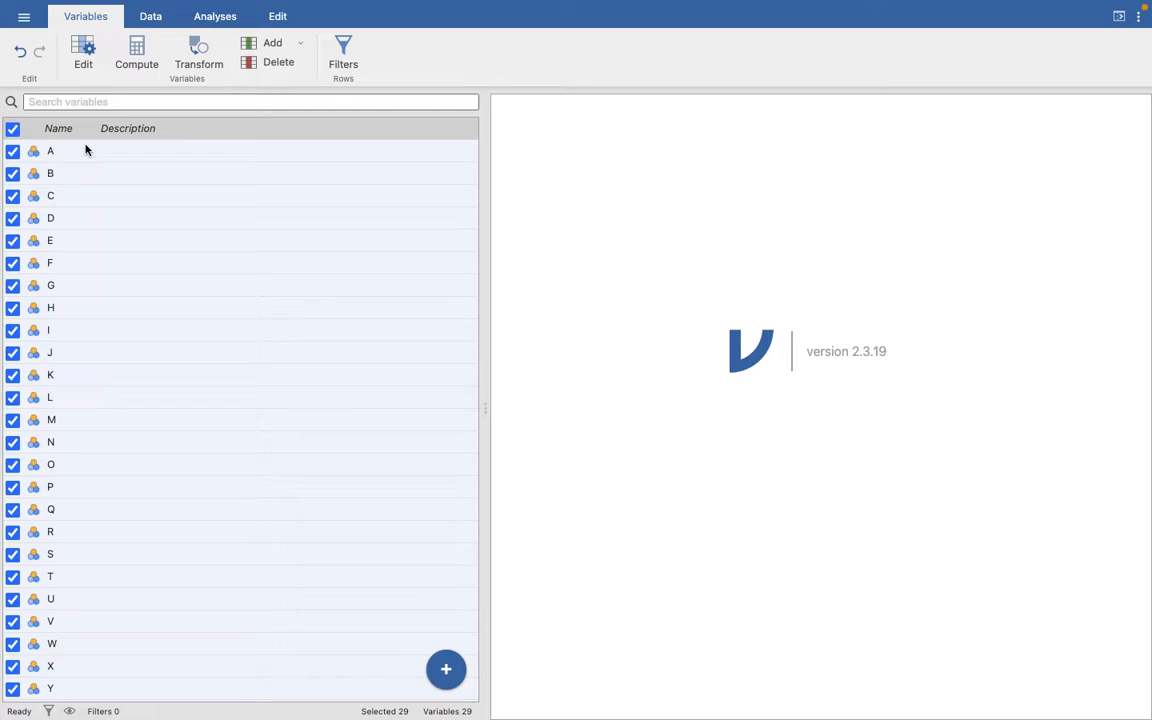
{"action": "left_click", "coordinate": [88, 48]}
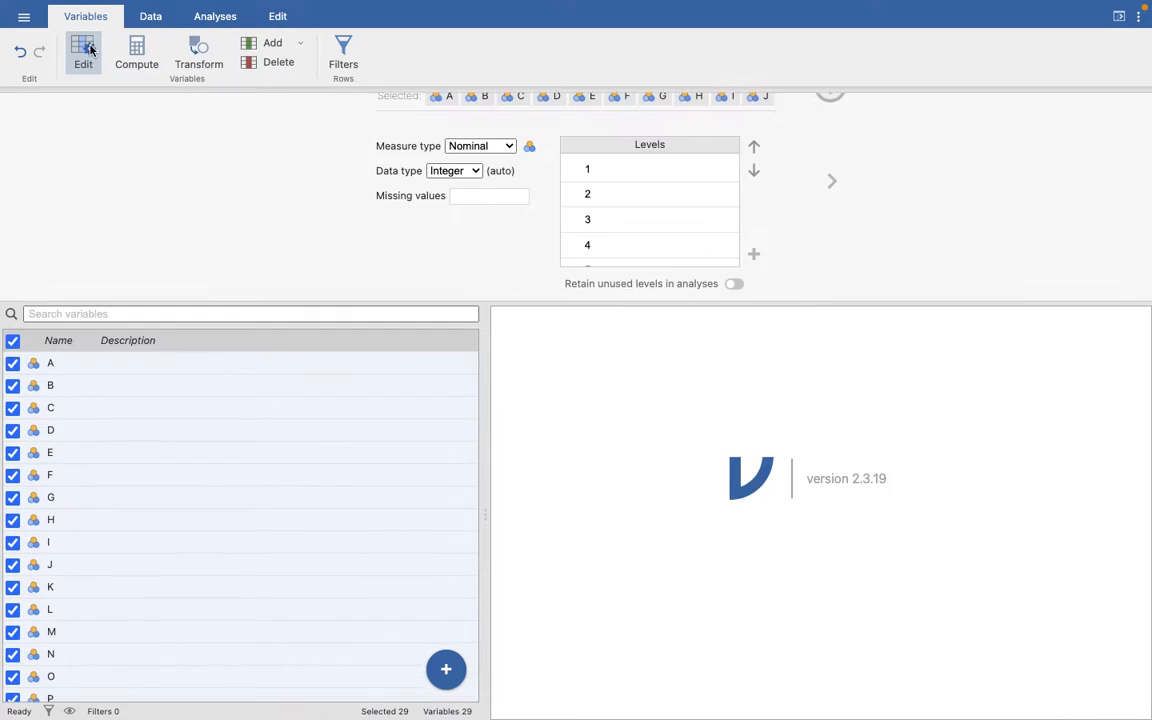
{"action": "left_click", "coordinate": [505, 176]}
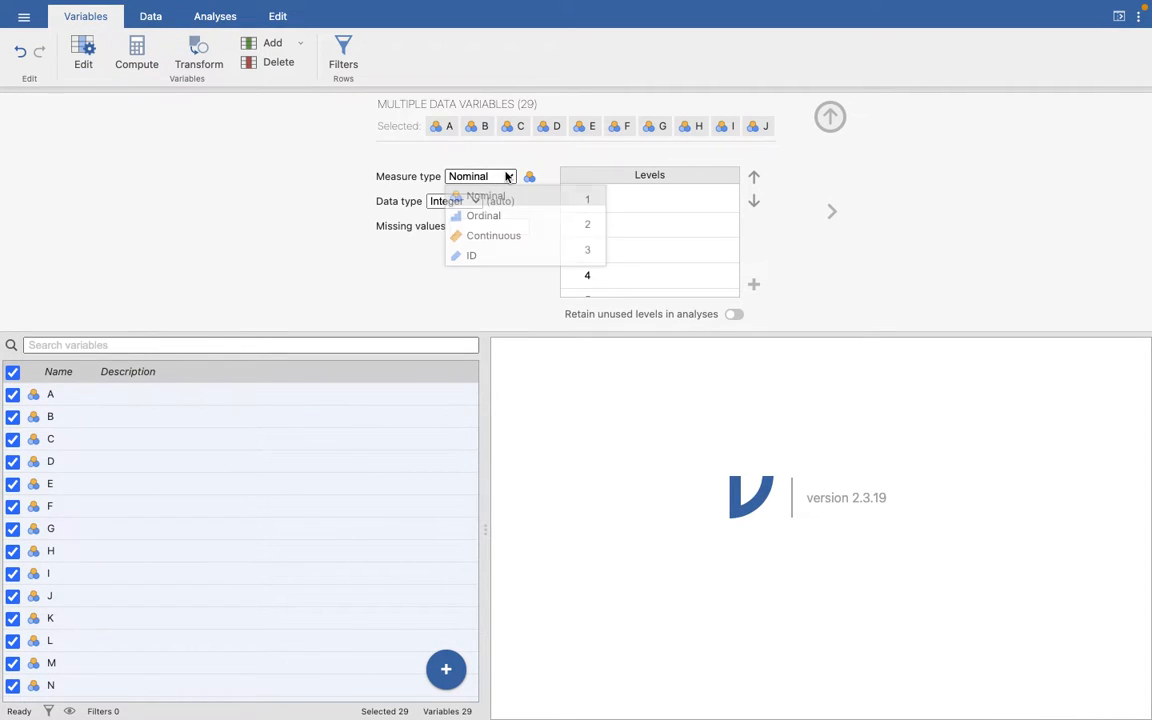
{"action": "left_click", "coordinate": [514, 237]}
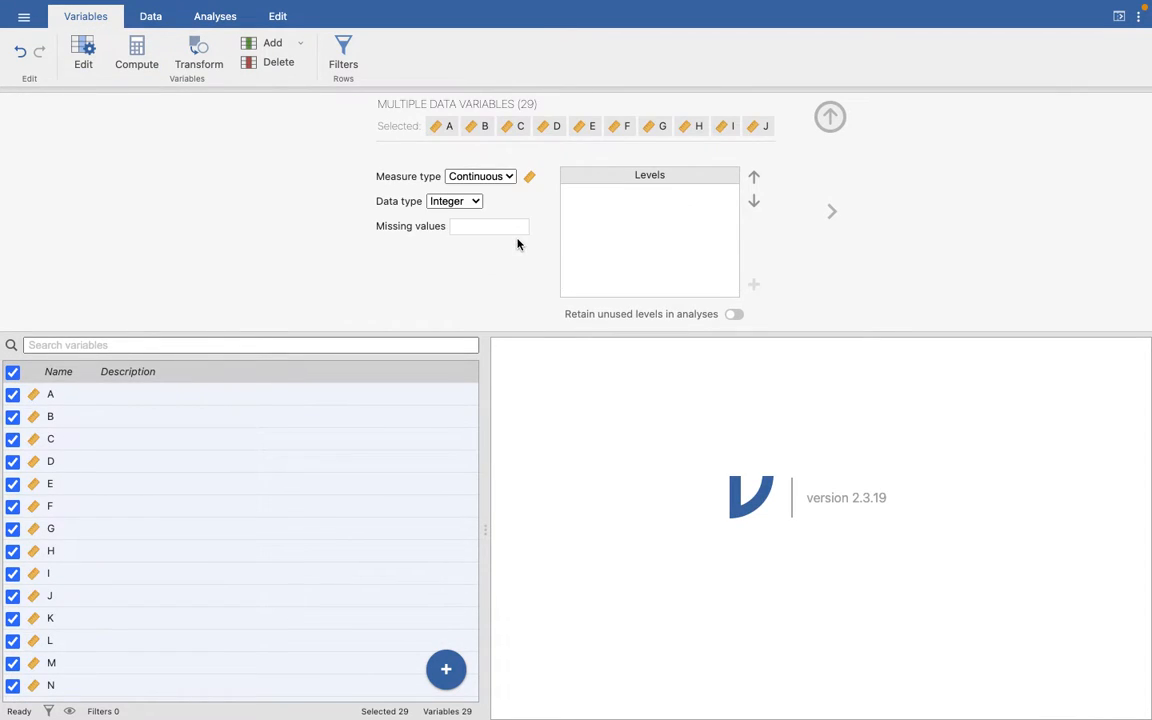
{"action": "left_click", "coordinate": [831, 116]}
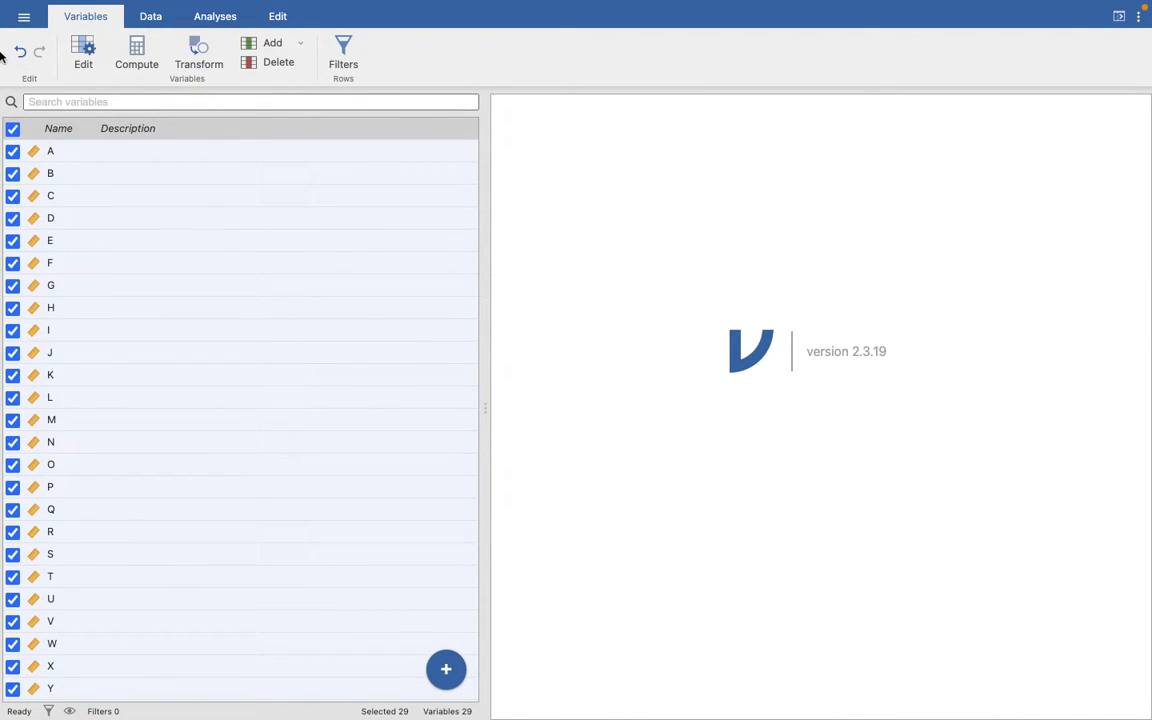
Run a Descriptives analysis on all variables from A to AC and review the resulting table across its columns
{"action": "left_click", "coordinate": [215, 12]}
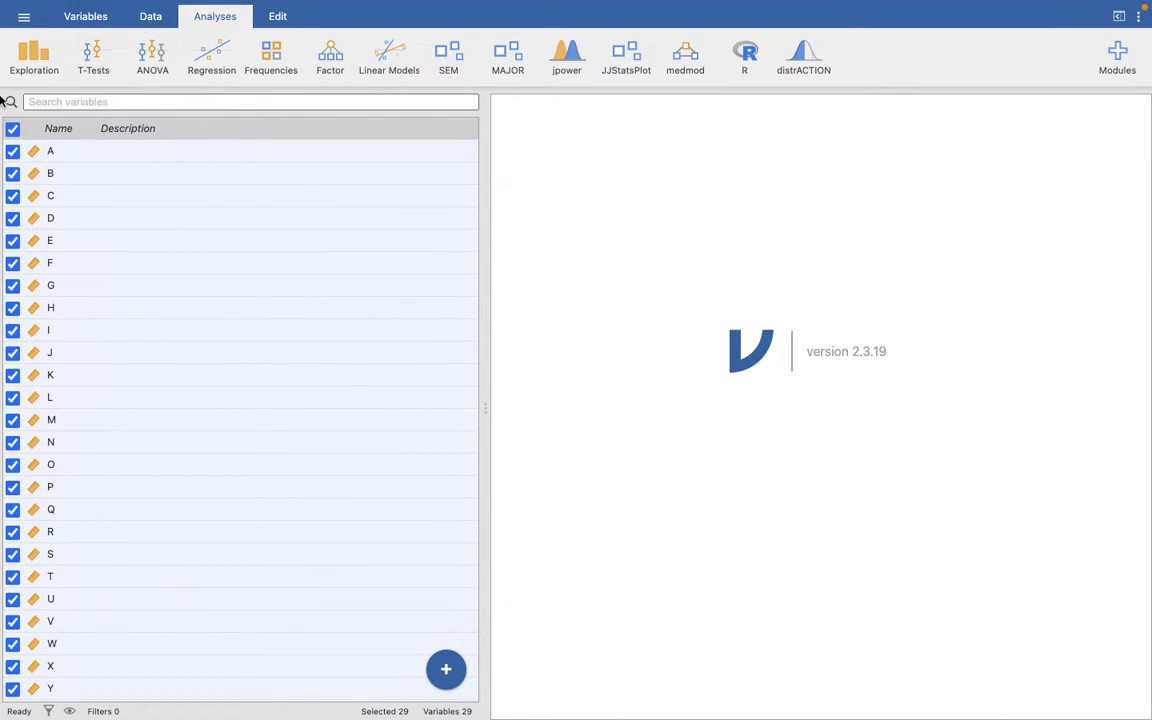
{"action": "left_click", "coordinate": [28, 66]}
{"action": "left_click", "coordinate": [45, 97]}
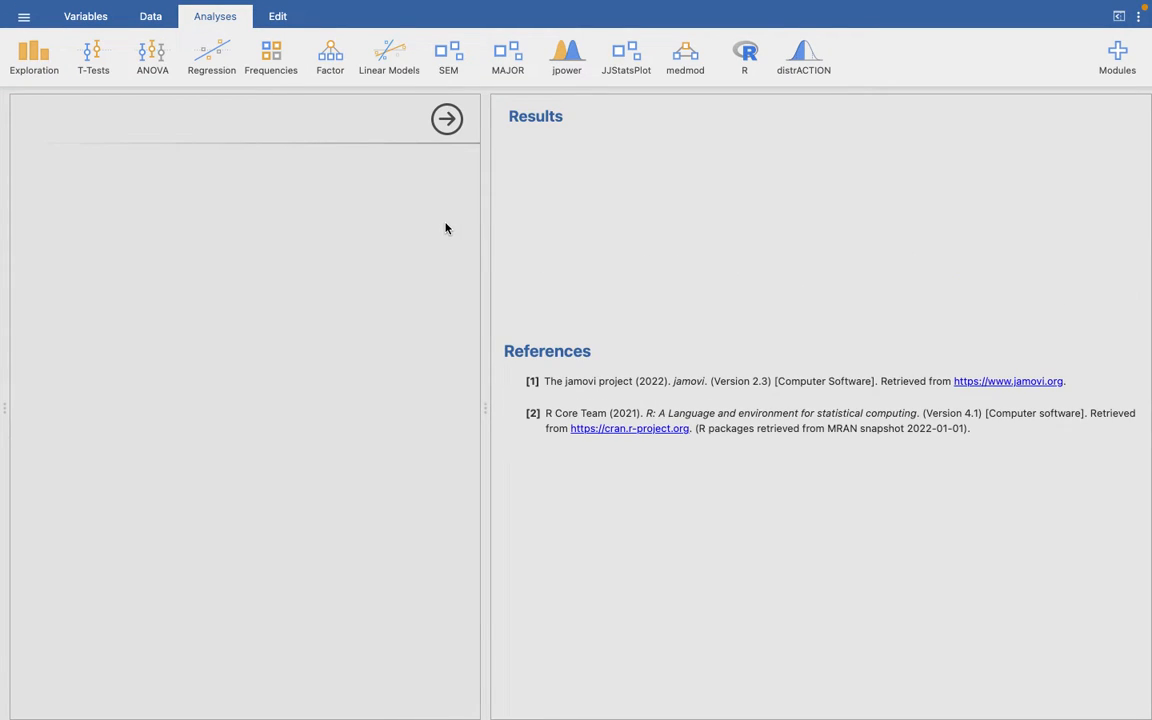
{"action": "scroll", "coordinate": [131, 274], "scroll_direction": "down", "scroll_amount": 10}
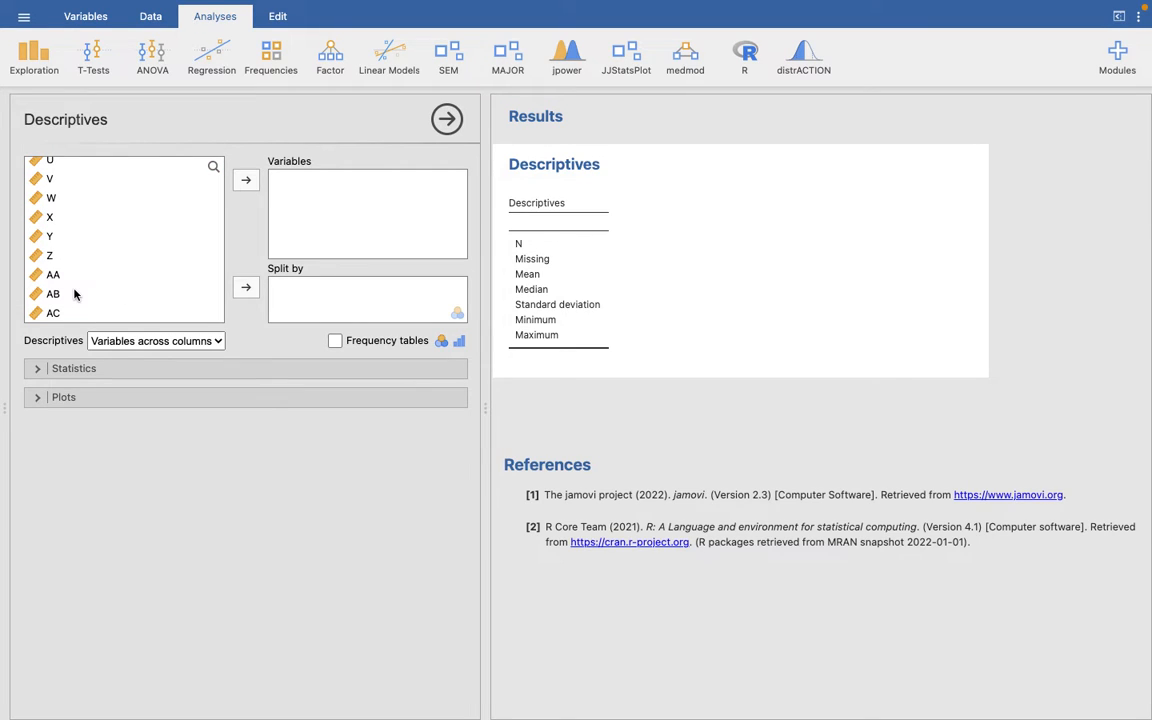
{"action": "key", "text": "ctrl+a"}
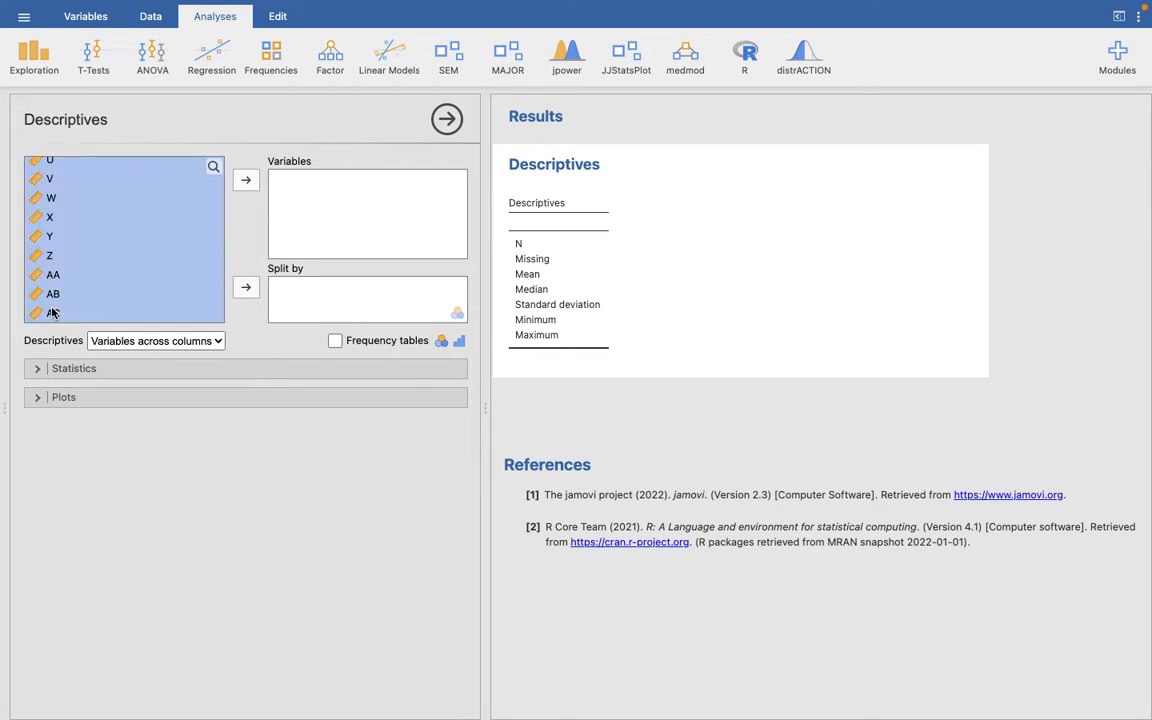
{"action": "left_click", "coordinate": [246, 184]}
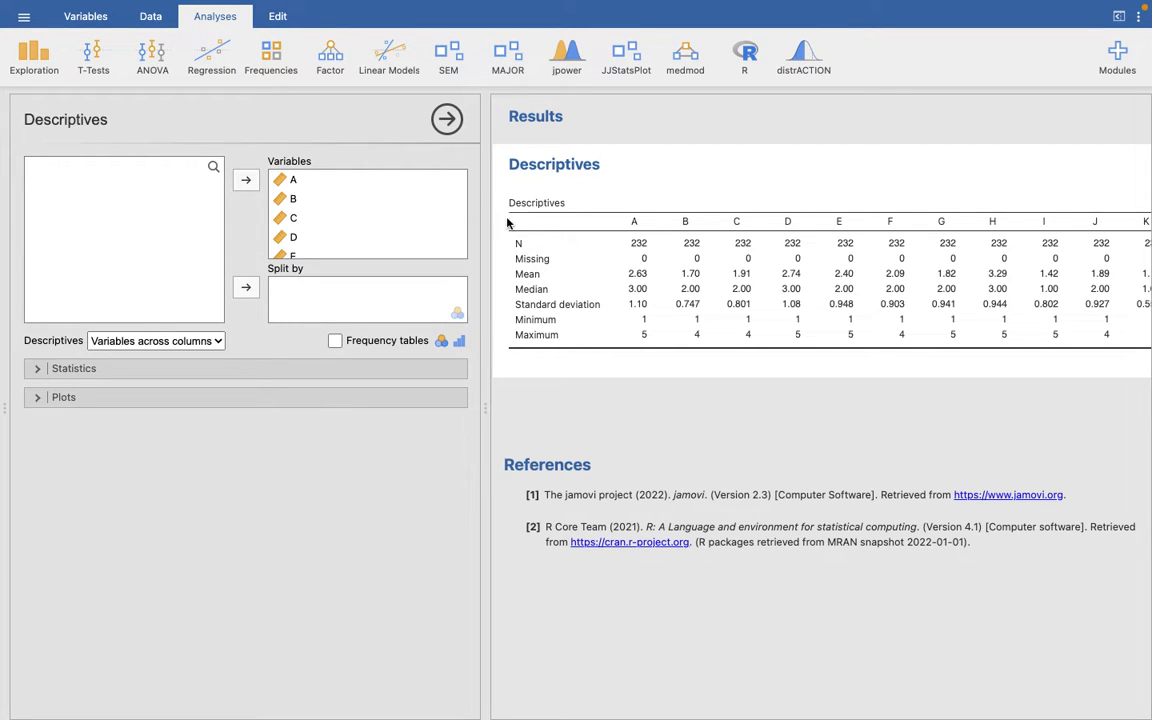
{"action": "scroll", "coordinate": [822, 300], "scroll_direction": "right", "scroll_amount": 6}
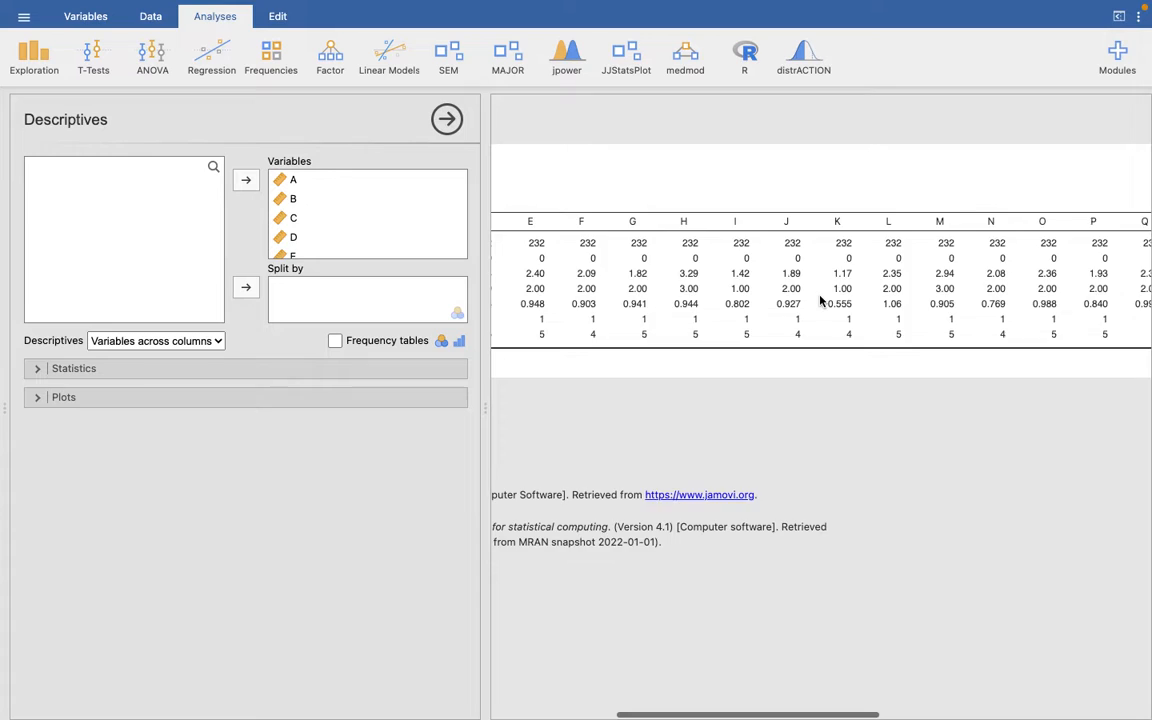
{"action": "scroll", "coordinate": [820, 299], "scroll_direction": "right", "scroll_amount": 8}
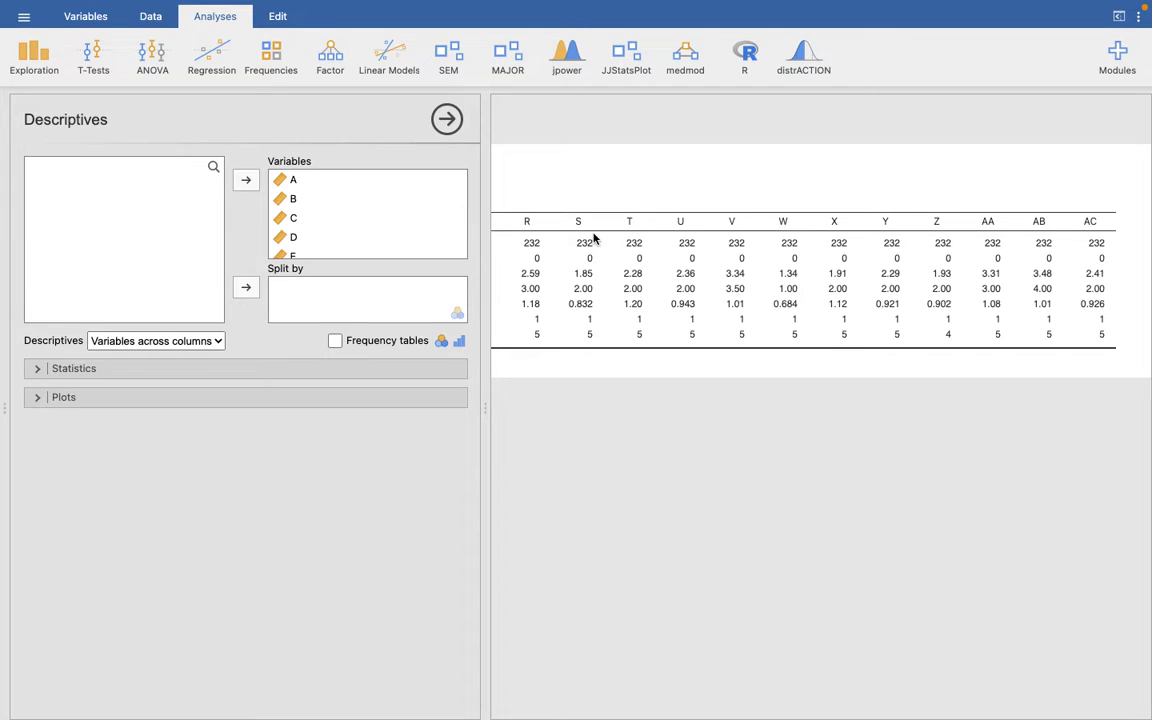
{"action": "left_click", "coordinate": [447, 119]}
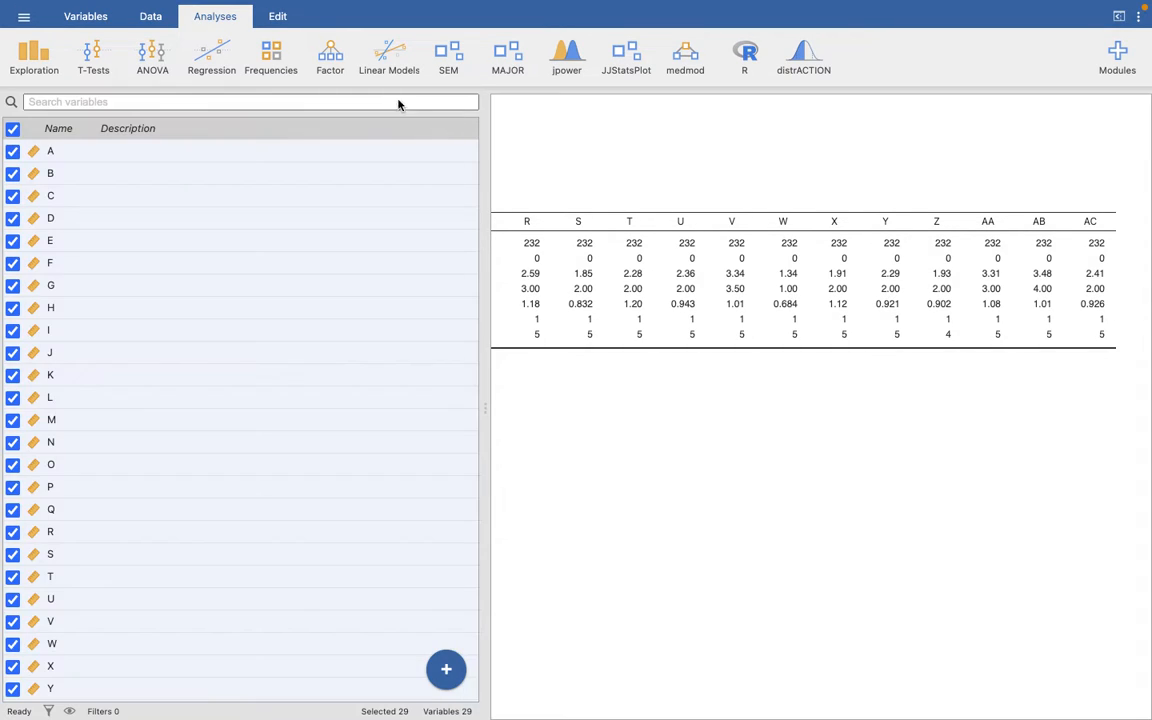
Start a Principal Component Analysis with all variables from A to AC included
{"action": "left_click", "coordinate": [150, 17]}
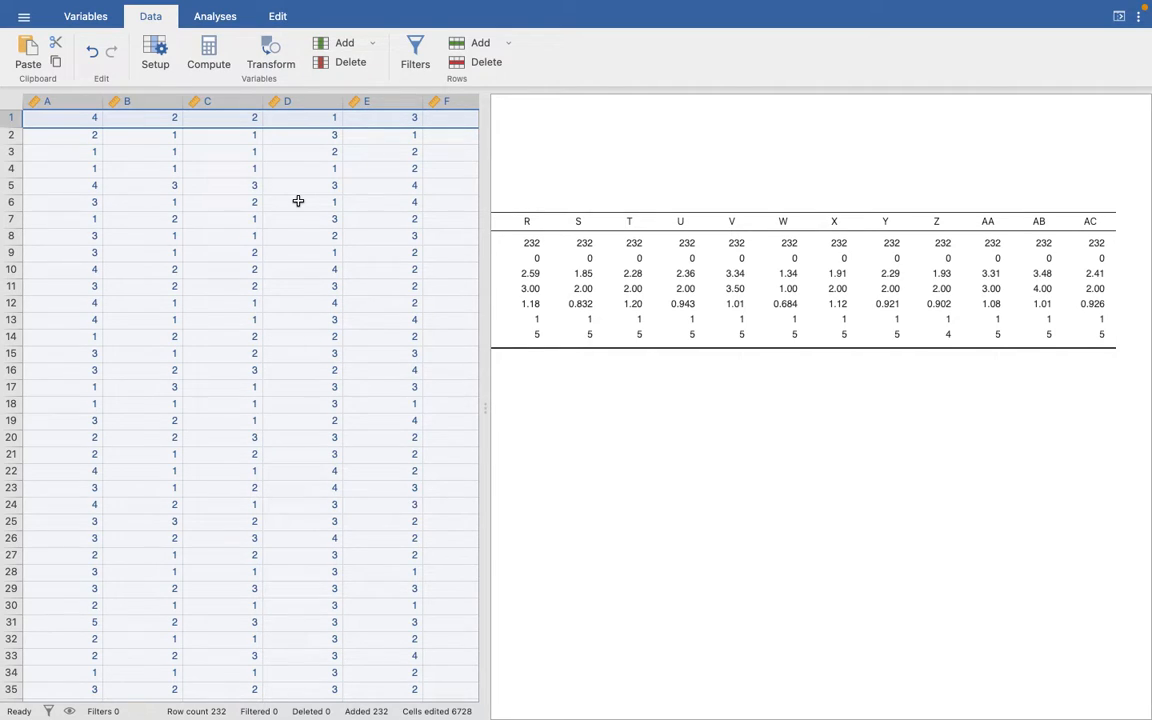
{"action": "left_click", "coordinate": [206, 22]}
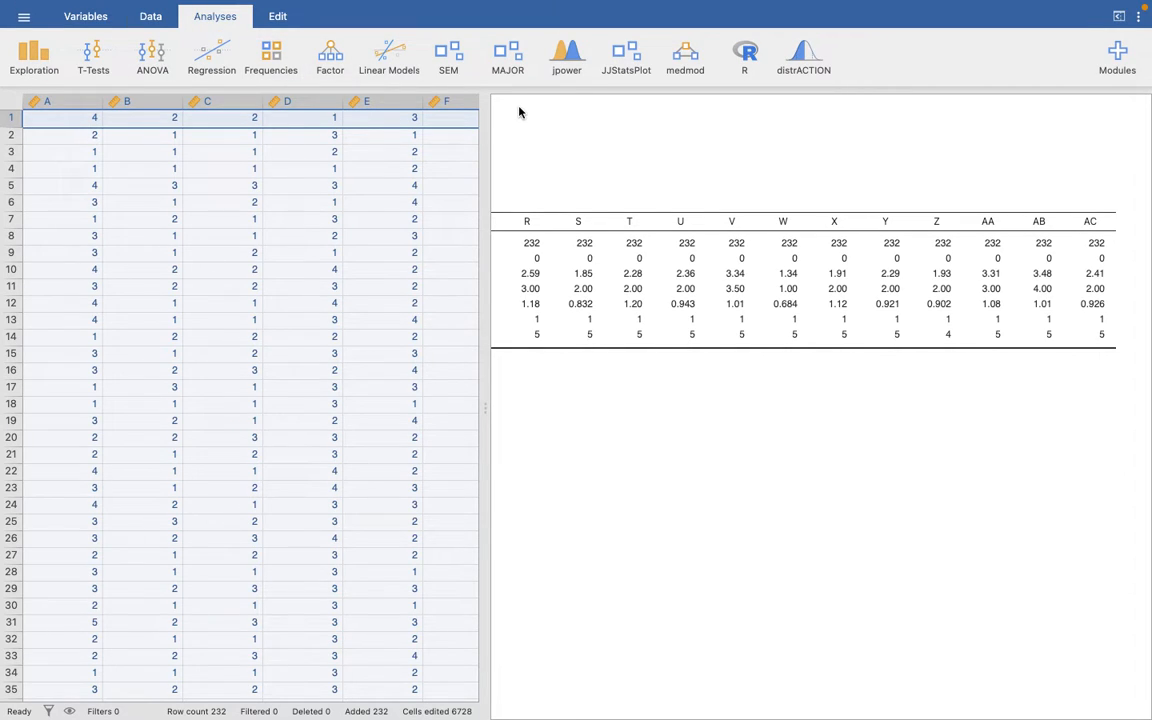
{"action": "left_click", "coordinate": [316, 55]}
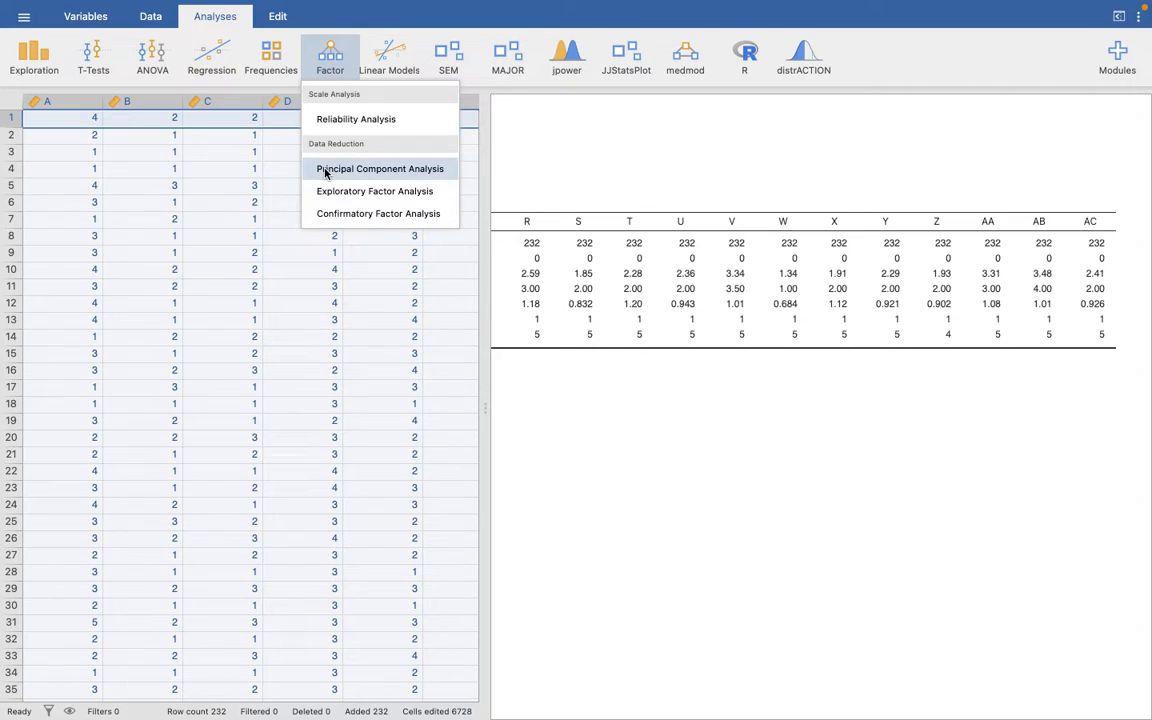
{"action": "left_click", "coordinate": [388, 172]}
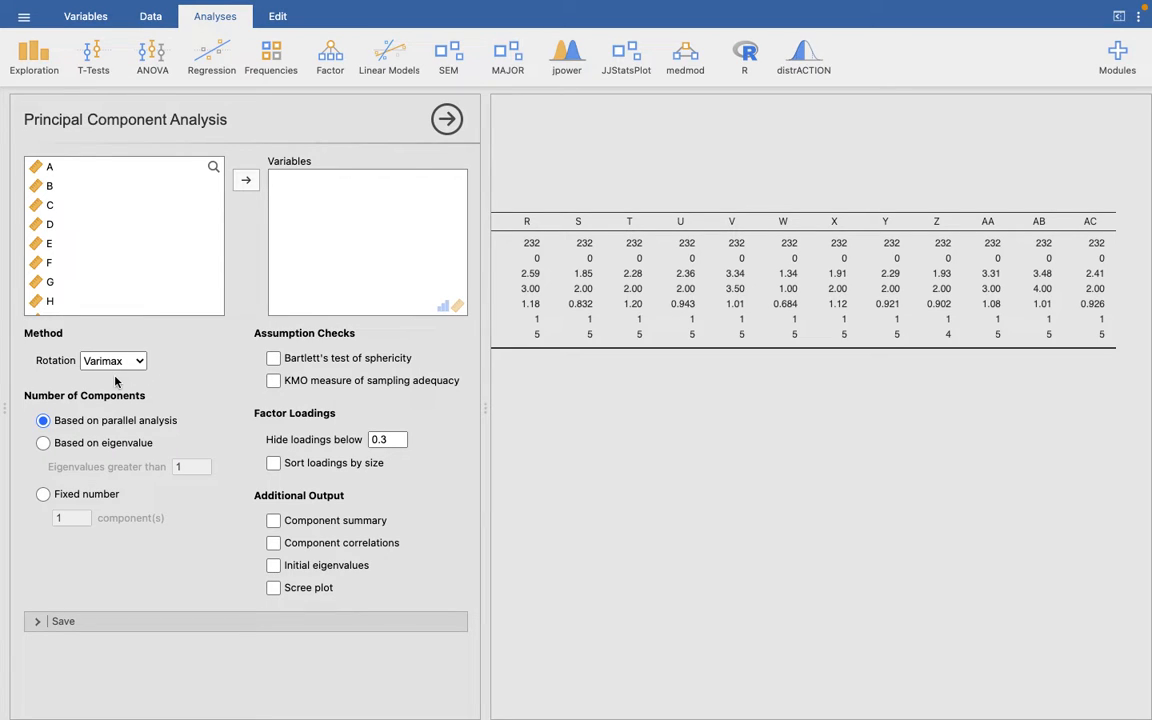
{"action": "left_click", "coordinate": [40, 170]}
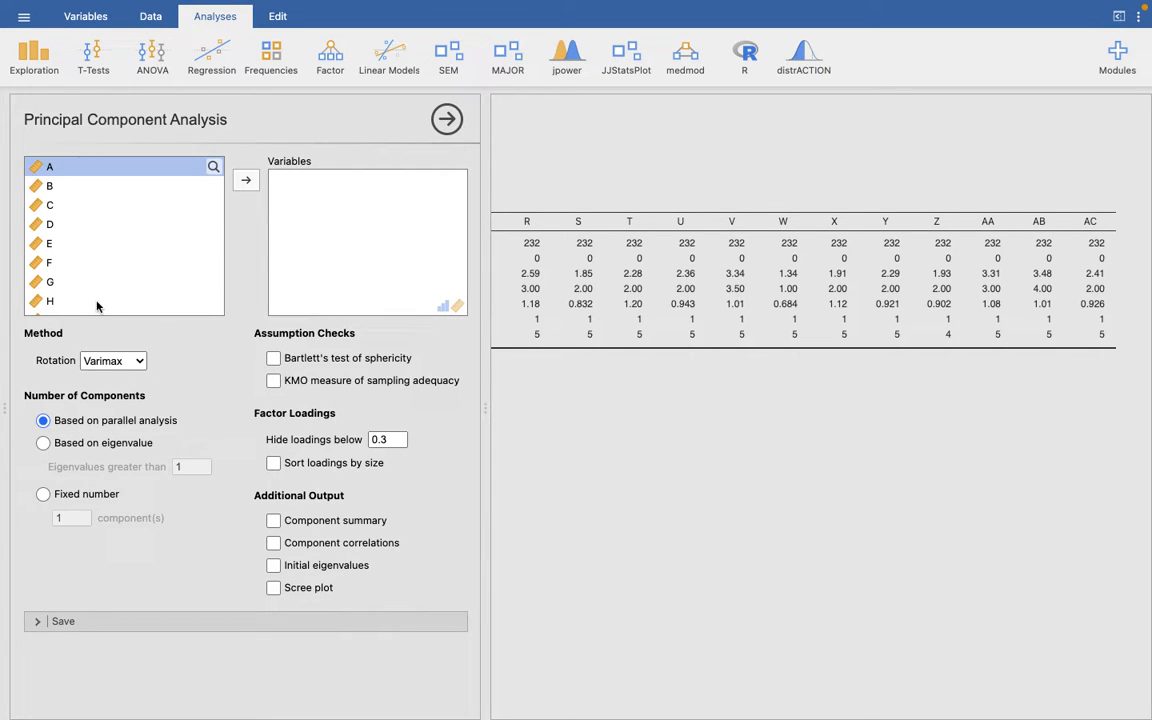
{"action": "scroll", "coordinate": [95, 301], "scroll_direction": "down", "scroll_amount": 8}
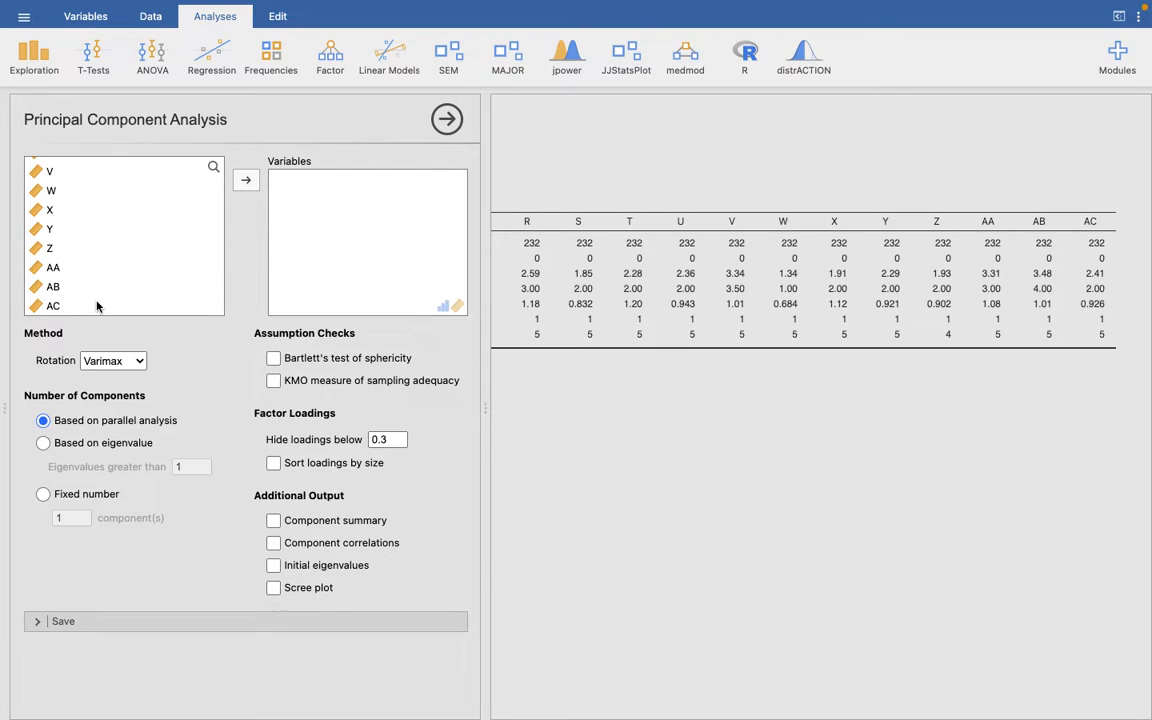
{"action": "left_click", "coordinate": [52, 306], "text": "shift"}
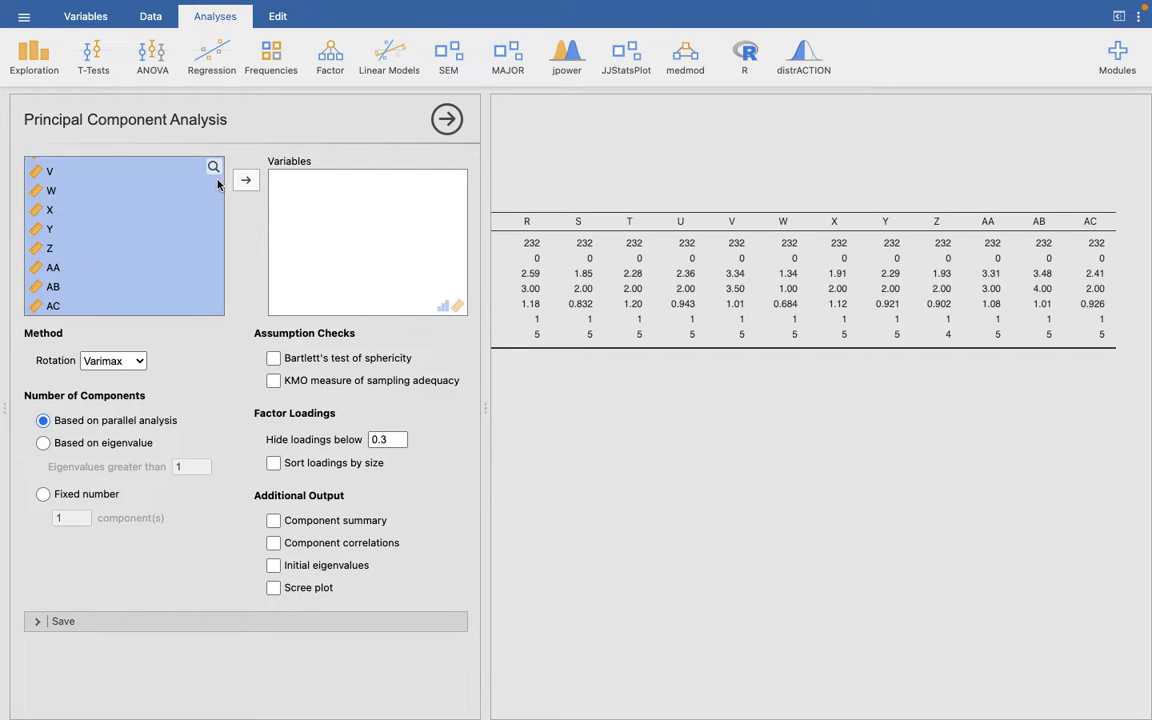
{"action": "left_click", "coordinate": [247, 181]}
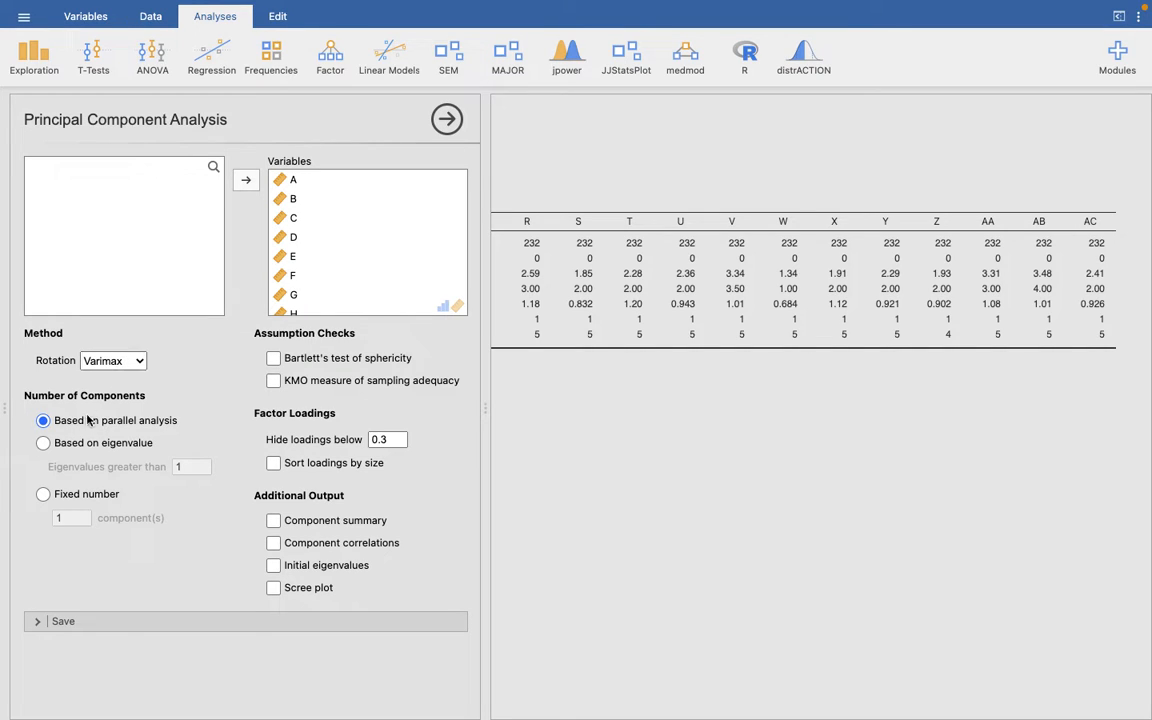
Set the rotation to Oblimin and enable Bartlett's test of sphericity and the KMO measure of sampling adequacy
{"action": "left_click", "coordinate": [113, 362]}
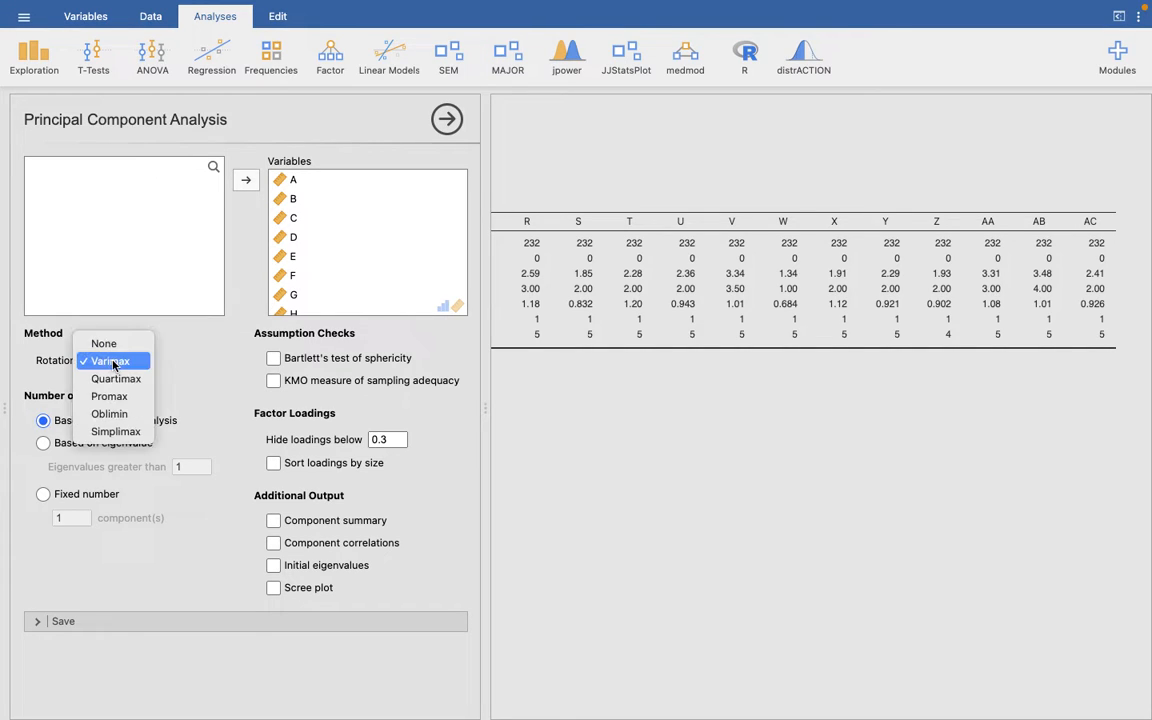
{"action": "left_click", "coordinate": [127, 414]}
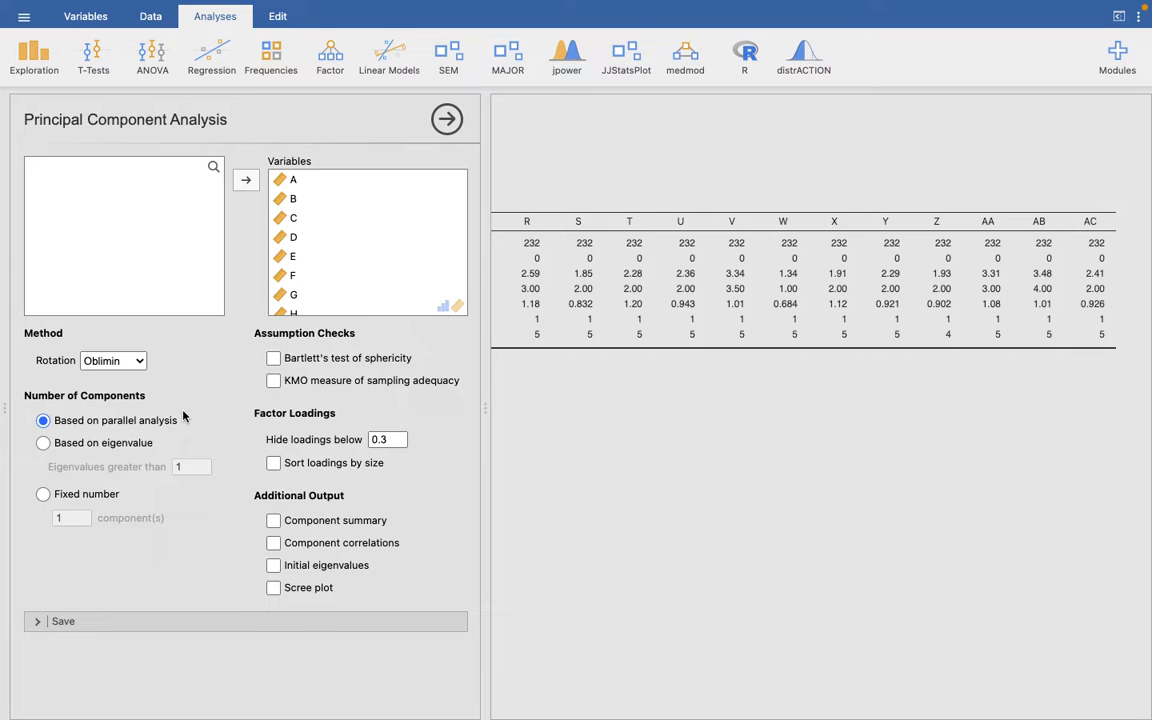
{"action": "left_click", "coordinate": [274, 358]}
{"action": "left_click", "coordinate": [274, 381]}
Add the component summary, component correlations, initial eigenvalues and scree plot to the analysis output
{"action": "left_click", "coordinate": [272, 521]}
{"action": "left_click", "coordinate": [274, 543]}
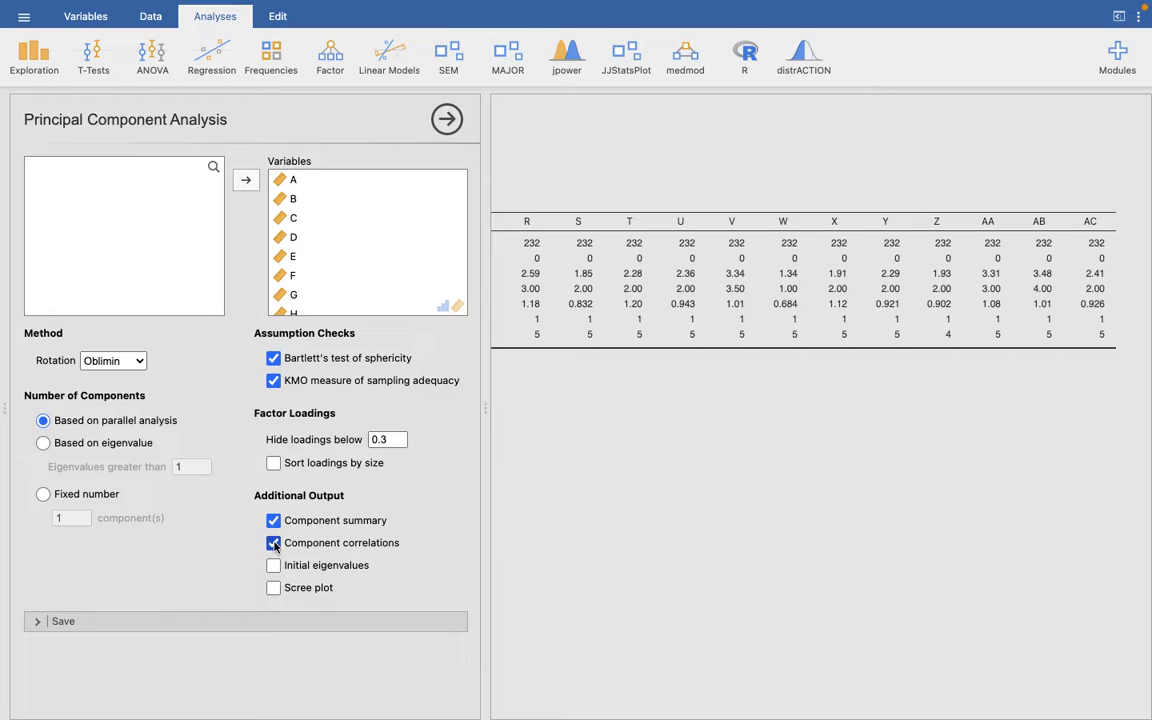
{"action": "left_click", "coordinate": [274, 566]}
{"action": "left_click", "coordinate": [273, 588]}
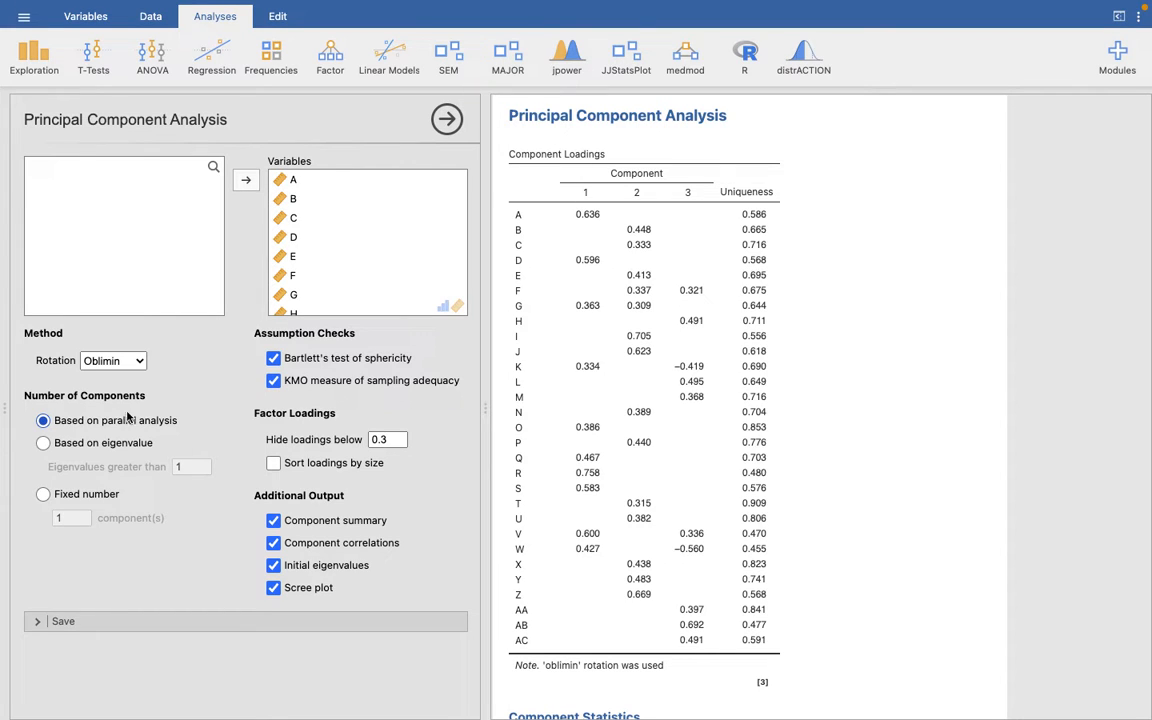
Examine the component loadings, component statistics, assumption checks, initial eigenvalues and scree plot in the Principal Component Analysis results
{"action": "scroll", "coordinate": [818, 540], "scroll_direction": "down", "scroll_amount": 3}
{"action": "scroll", "coordinate": [818, 538], "scroll_direction": "down", "scroll_amount": 4}
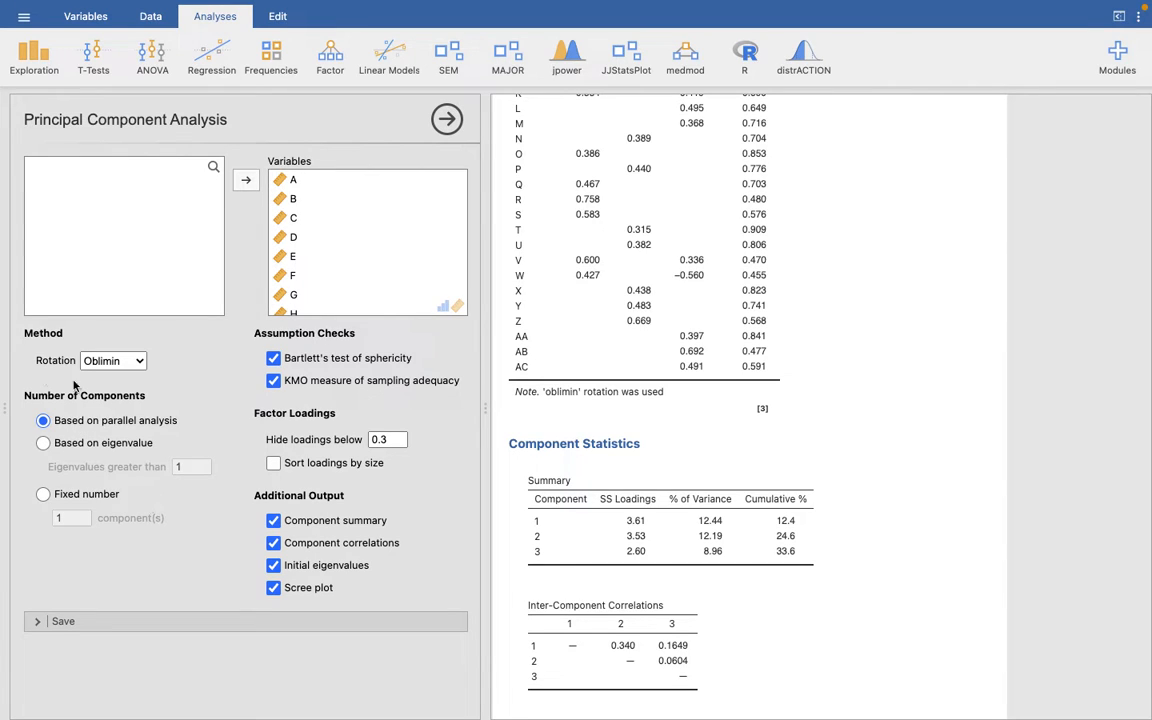
{"action": "scroll", "coordinate": [600, 458], "scroll_direction": "down", "scroll_amount": 4}
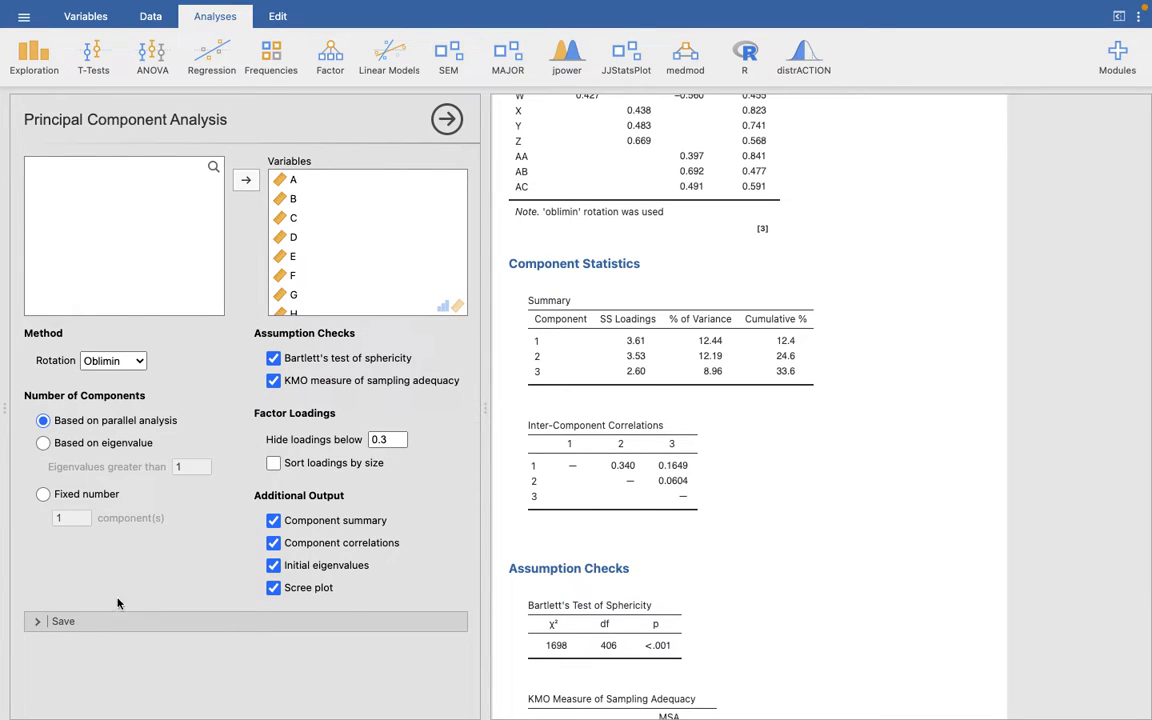
{"action": "scroll", "coordinate": [600, 350], "scroll_direction": "up", "scroll_amount": 10}
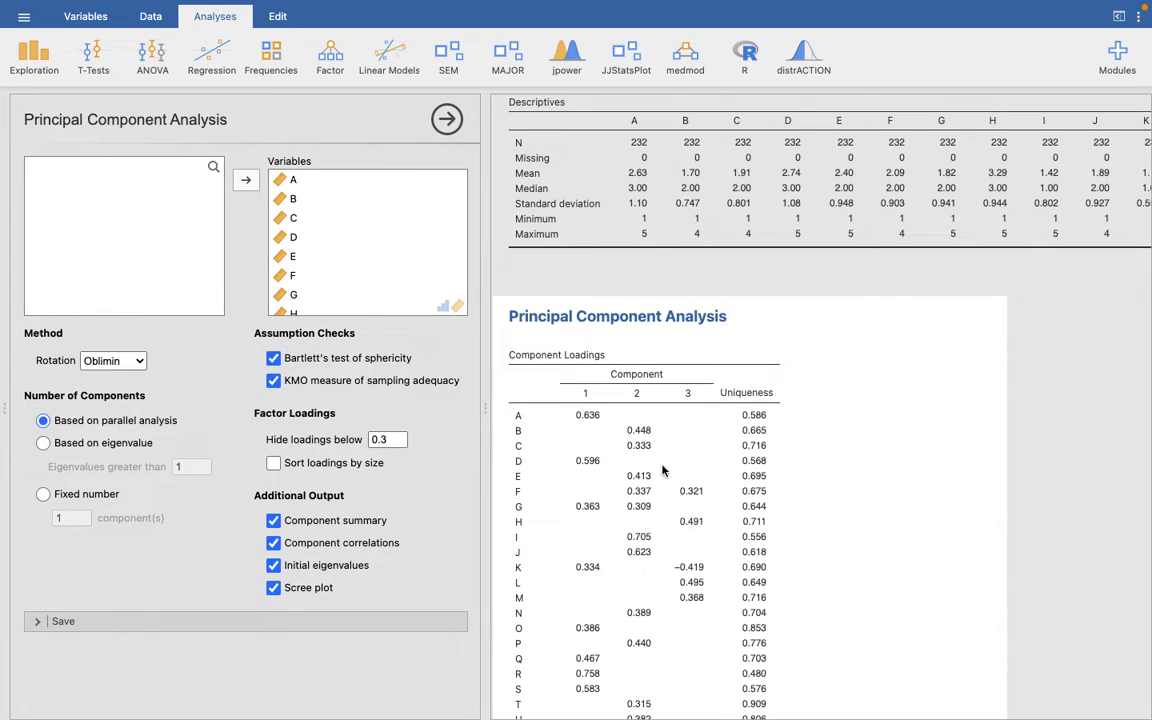
{"action": "scroll", "coordinate": [631, 477], "scroll_direction": "down", "scroll_amount": 5}
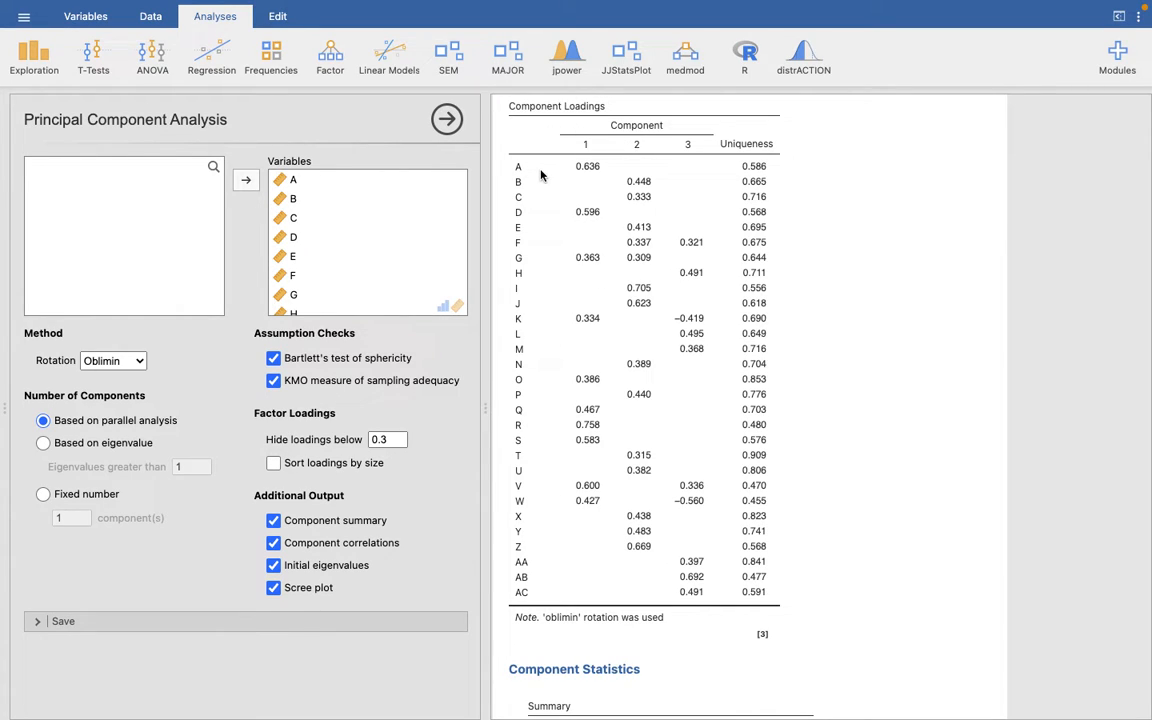
{"action": "scroll", "coordinate": [669, 399], "scroll_direction": "down", "scroll_amount": 5}
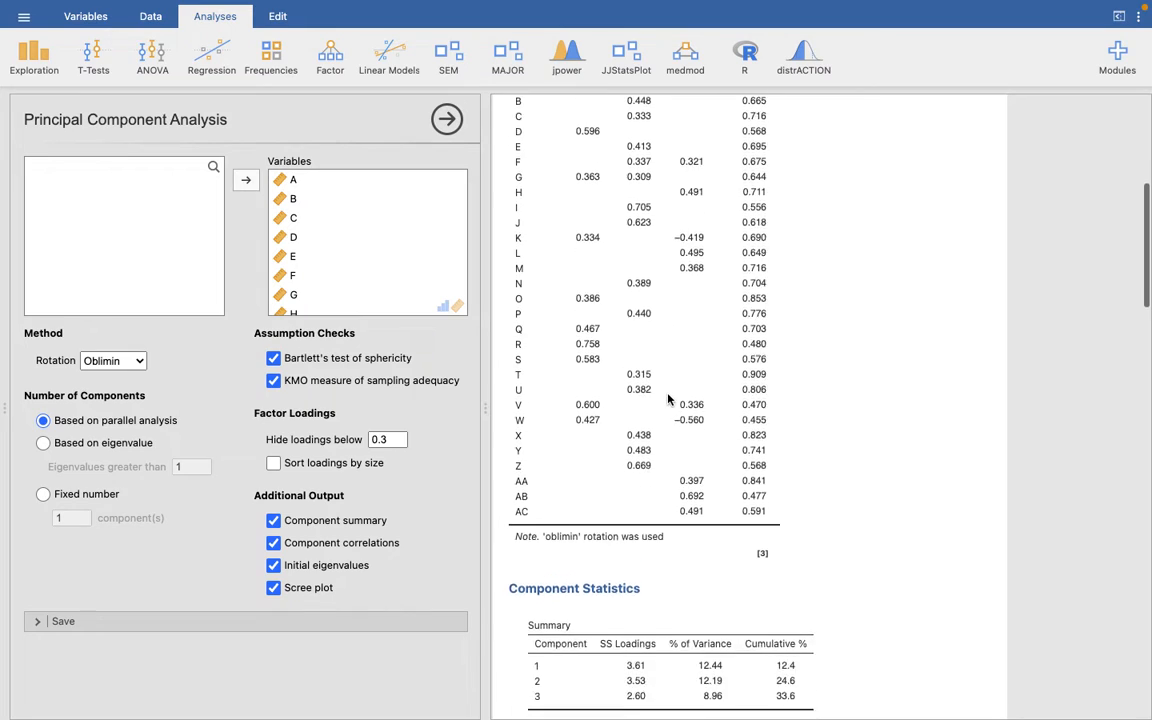
{"action": "scroll", "coordinate": [669, 399], "scroll_direction": "down", "scroll_amount": 3}
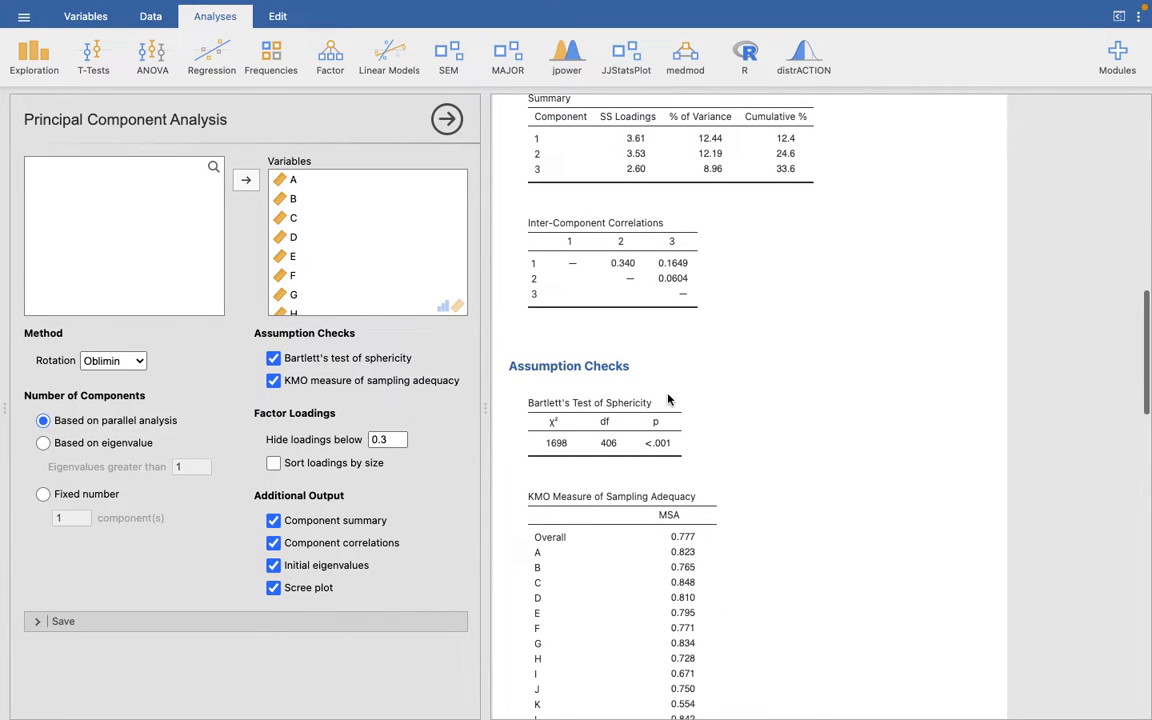
{"action": "scroll", "coordinate": [669, 399], "scroll_direction": "down", "scroll_amount": 10}
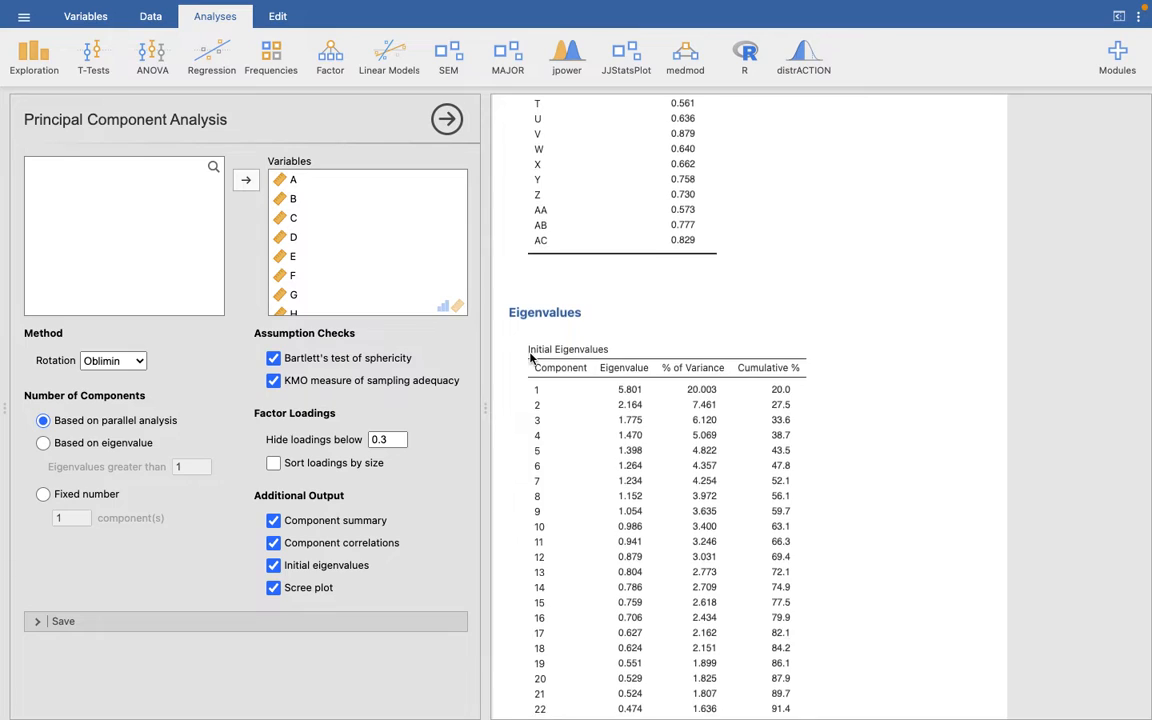
{"action": "scroll", "coordinate": [531, 358], "scroll_direction": "down", "scroll_amount": 7}
{"action": "scroll", "coordinate": [531, 358], "scroll_direction": "down", "scroll_amount": 1}
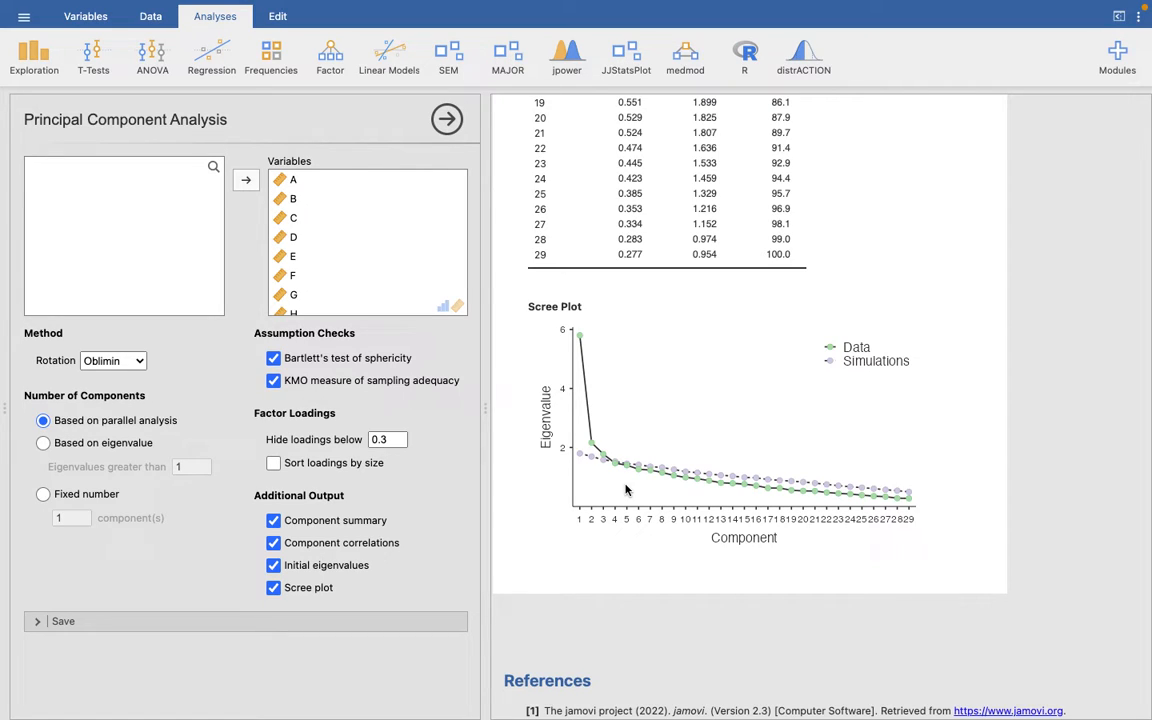
Review the Principal Component Analysis results again, from the initial eigenvalues and assumption checks back to the component statistics and loadings
{"action": "scroll", "coordinate": [640, 342], "scroll_direction": "up", "scroll_amount": 10}
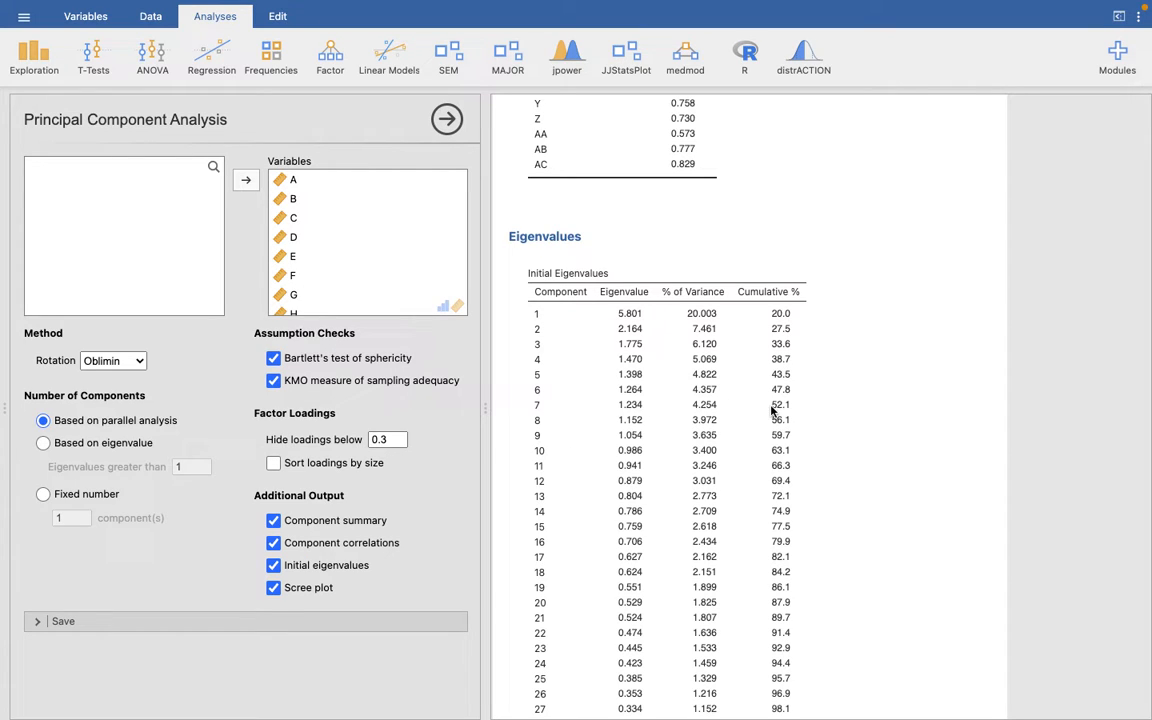
{"action": "scroll", "coordinate": [770, 408], "scroll_direction": "up", "scroll_amount": 4}
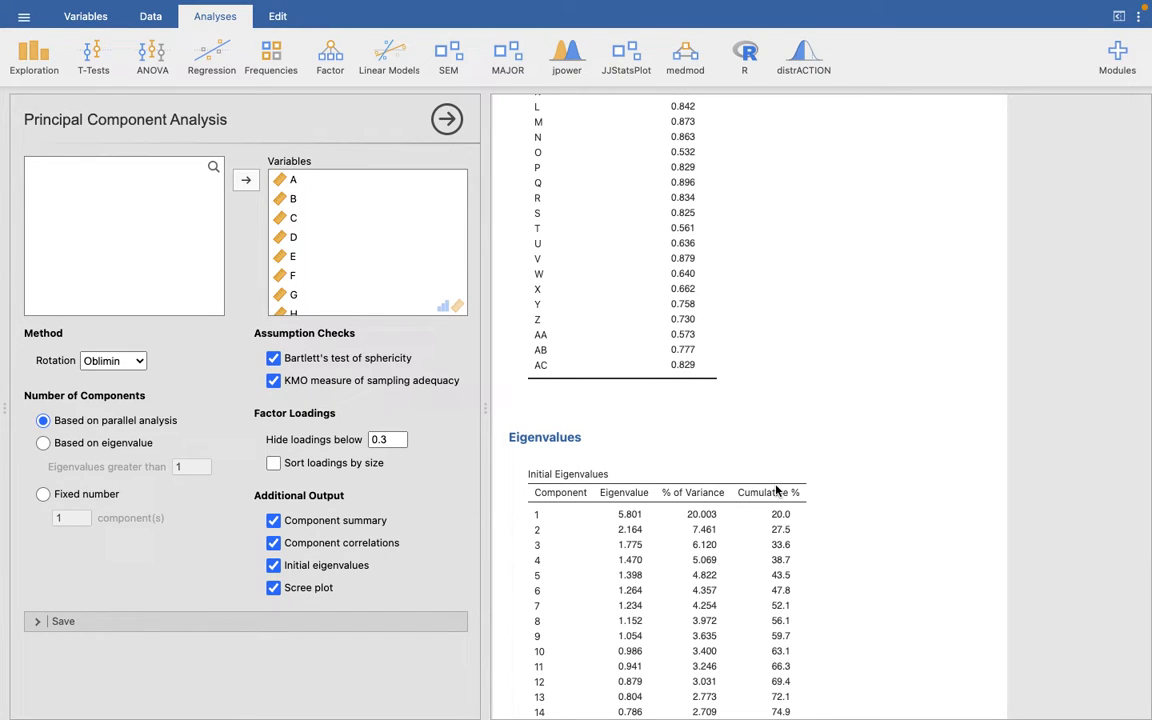
{"action": "scroll", "coordinate": [777, 490], "scroll_direction": "up", "scroll_amount": 10}
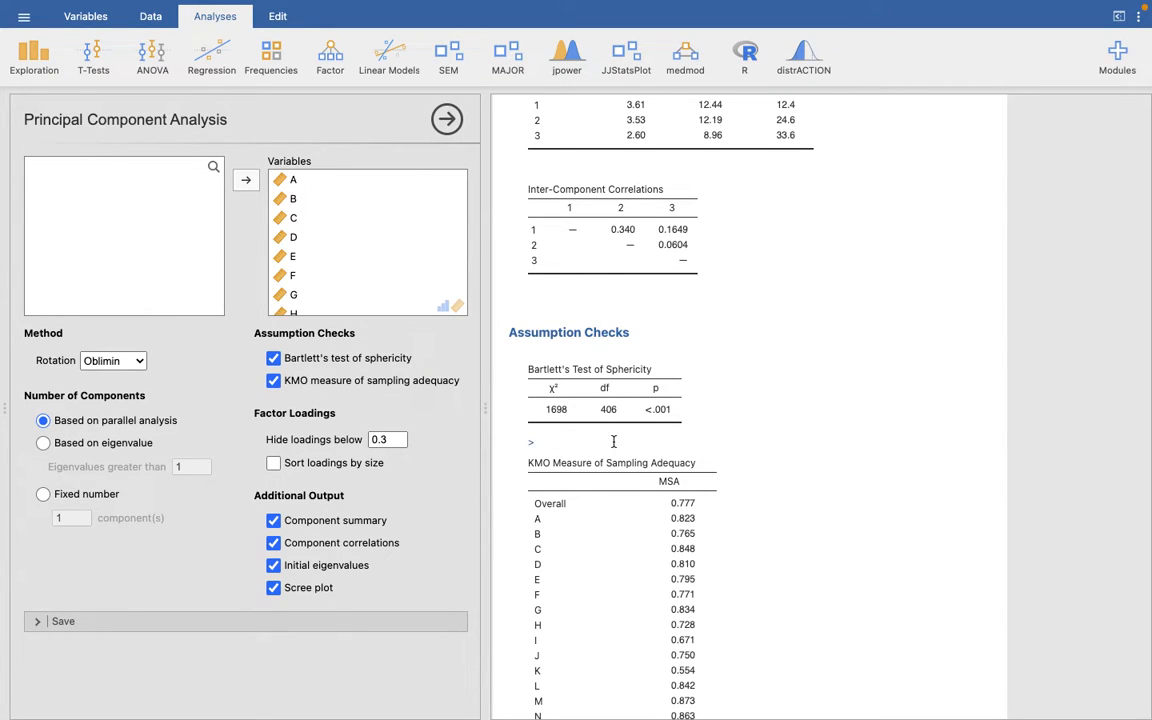
{"action": "scroll", "coordinate": [593, 400], "scroll_direction": "down", "scroll_amount": 3}
{"action": "scroll", "coordinate": [593, 400], "scroll_direction": "down", "scroll_amount": 1}
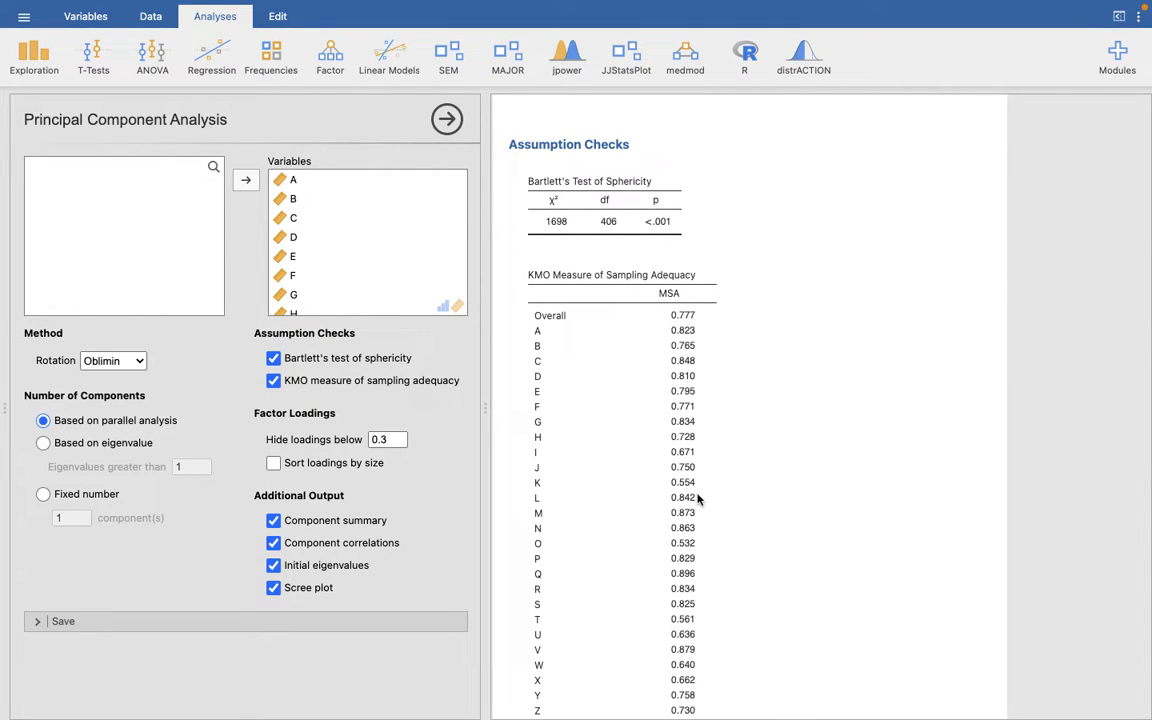
{"action": "scroll", "coordinate": [687, 463], "scroll_direction": "down", "scroll_amount": 2}
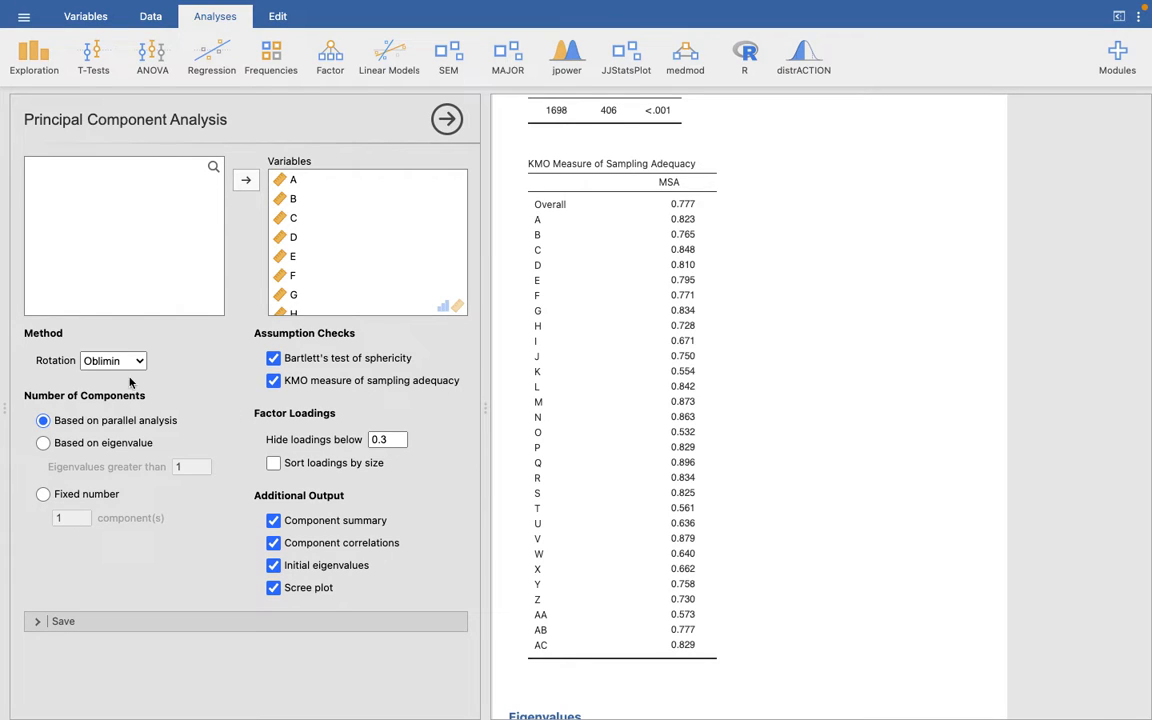
{"action": "scroll", "coordinate": [658, 355], "scroll_direction": "down", "scroll_amount": 3}
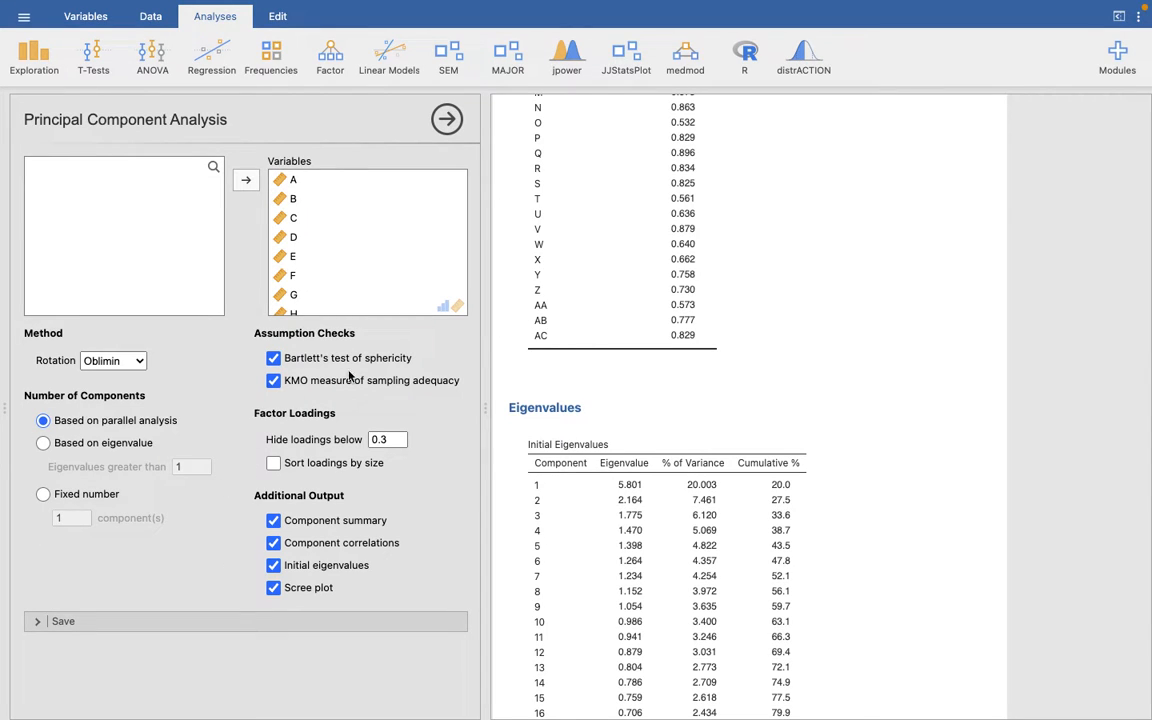
{"action": "scroll", "coordinate": [700, 313], "scroll_direction": "up", "scroll_amount": 15}
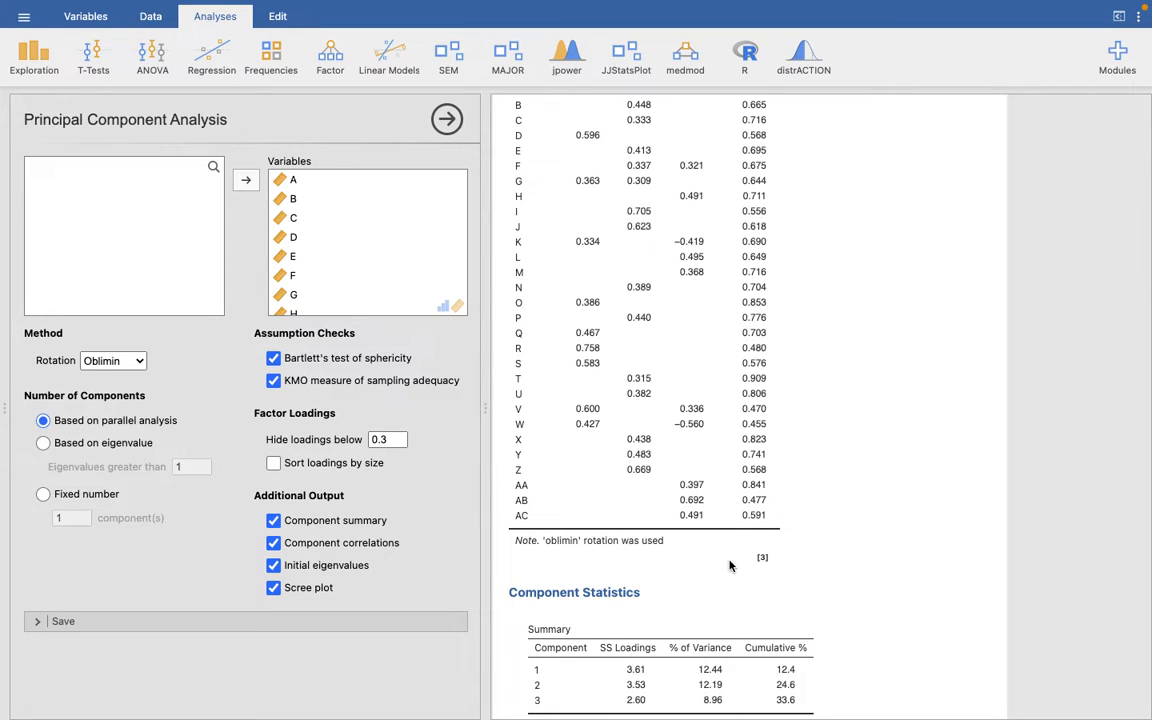
Start an Exploratory Factor Analysis with all variables from A to AC included
{"action": "left_click", "coordinate": [310, 57]}
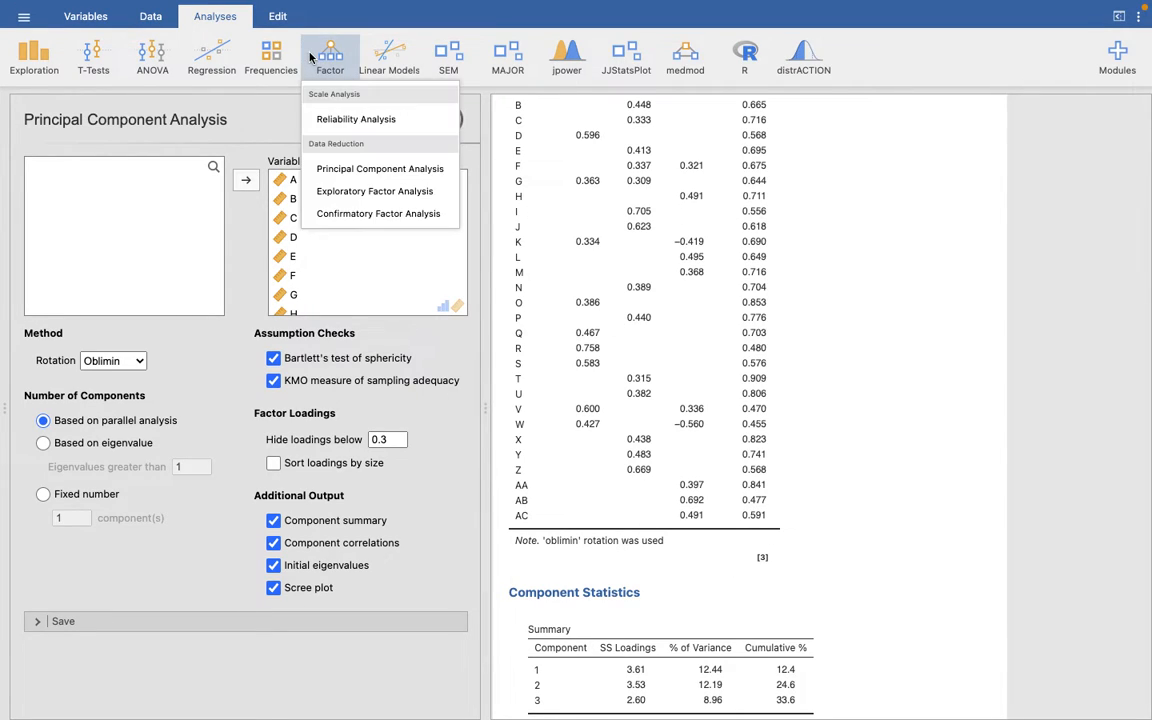
{"action": "left_click", "coordinate": [398, 190]}
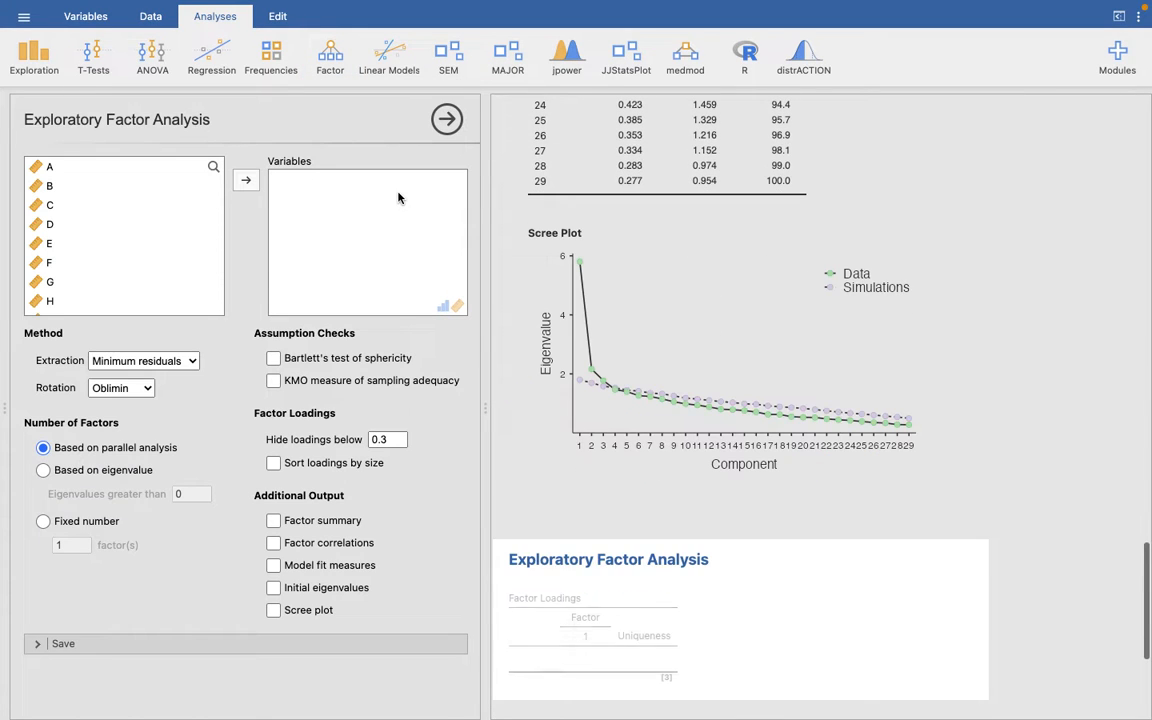
{"action": "left_click", "coordinate": [44, 168]}
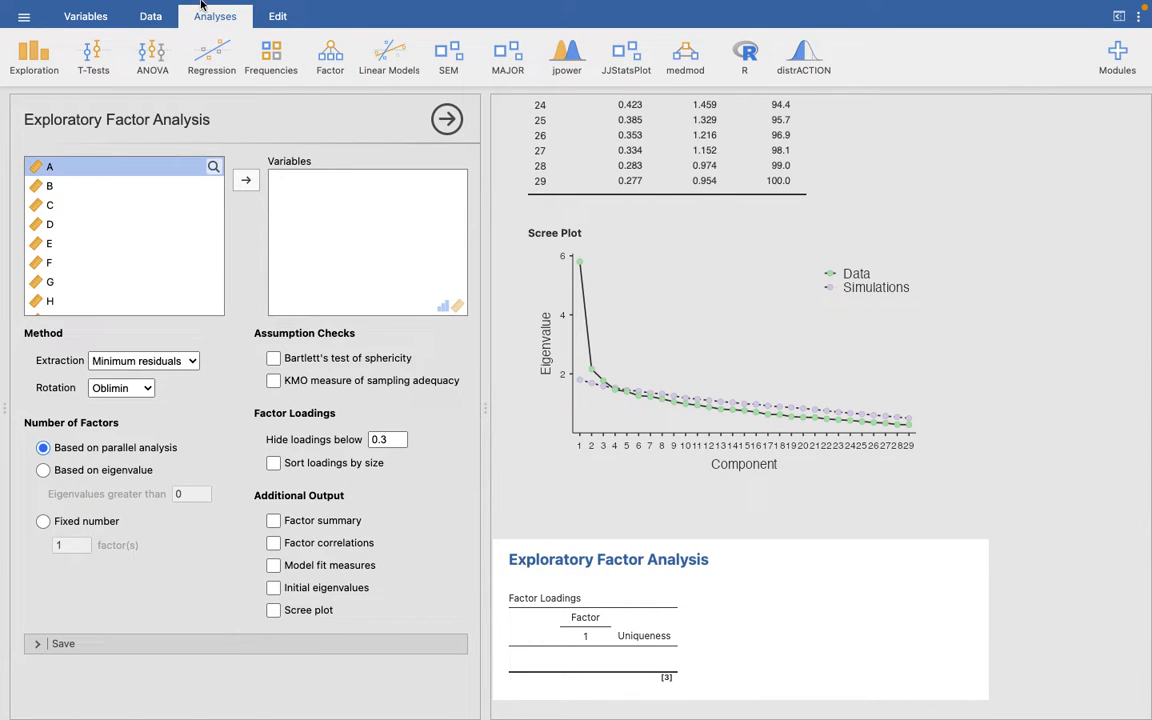
{"action": "scroll", "coordinate": [120, 286], "scroll_direction": "down", "scroll_amount": 10}
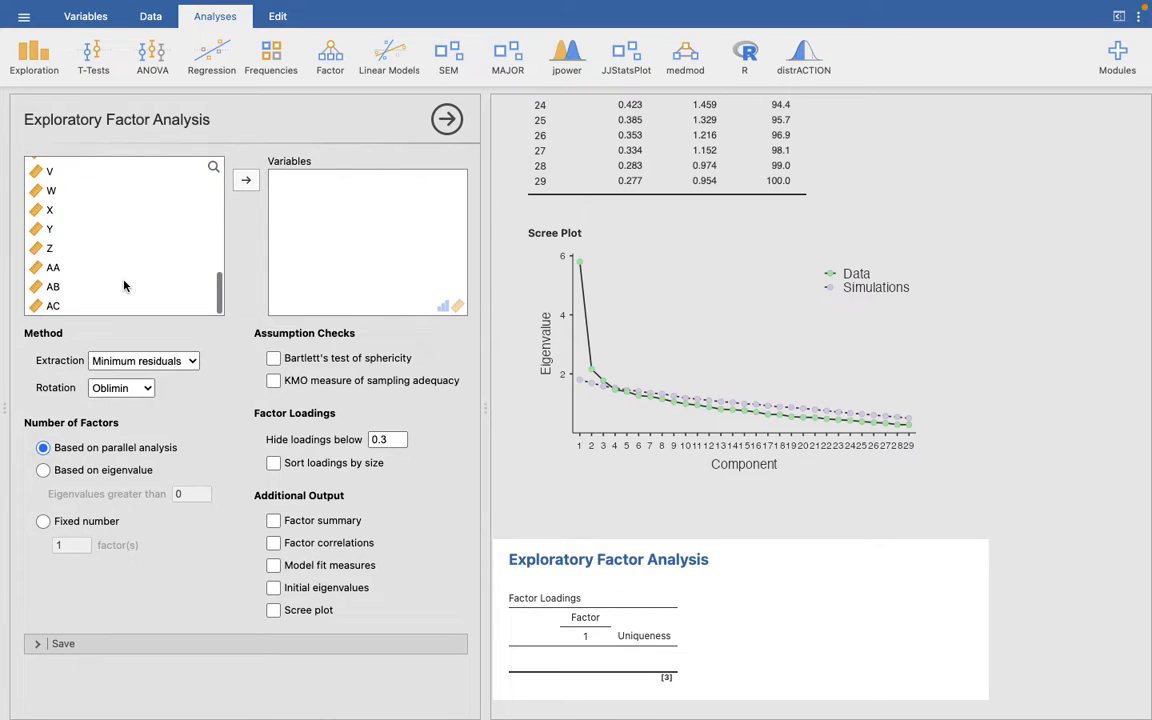
{"action": "left_click", "coordinate": [51, 308], "text": "shift"}
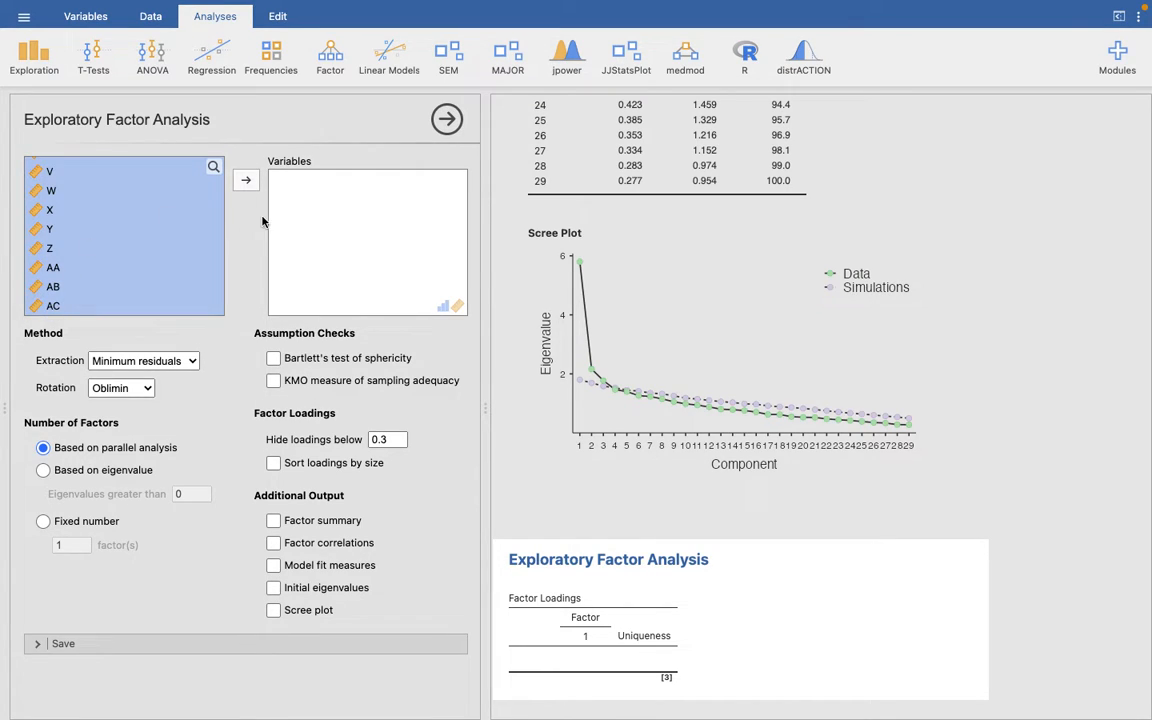
{"action": "left_click", "coordinate": [246, 182]}
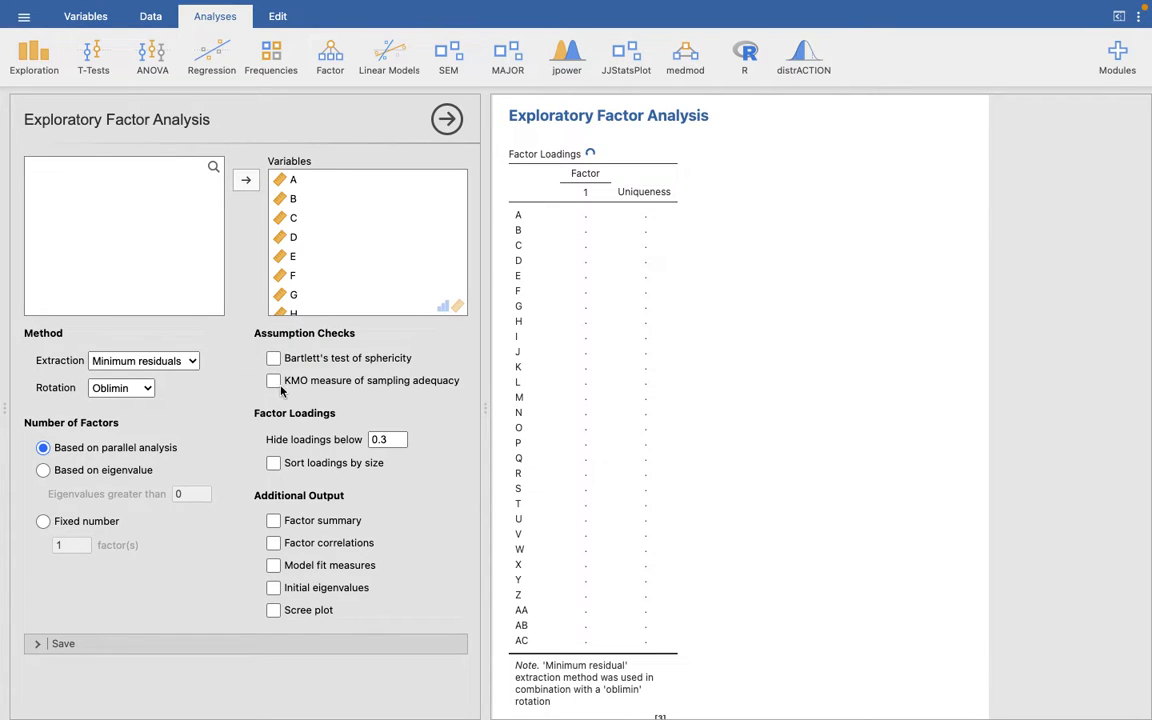
Enable Bartlett's test of sphericity and the KMO measure of sampling adequacy, and set the factor extraction method to Maximum likelihood
{"action": "left_click", "coordinate": [273, 358]}
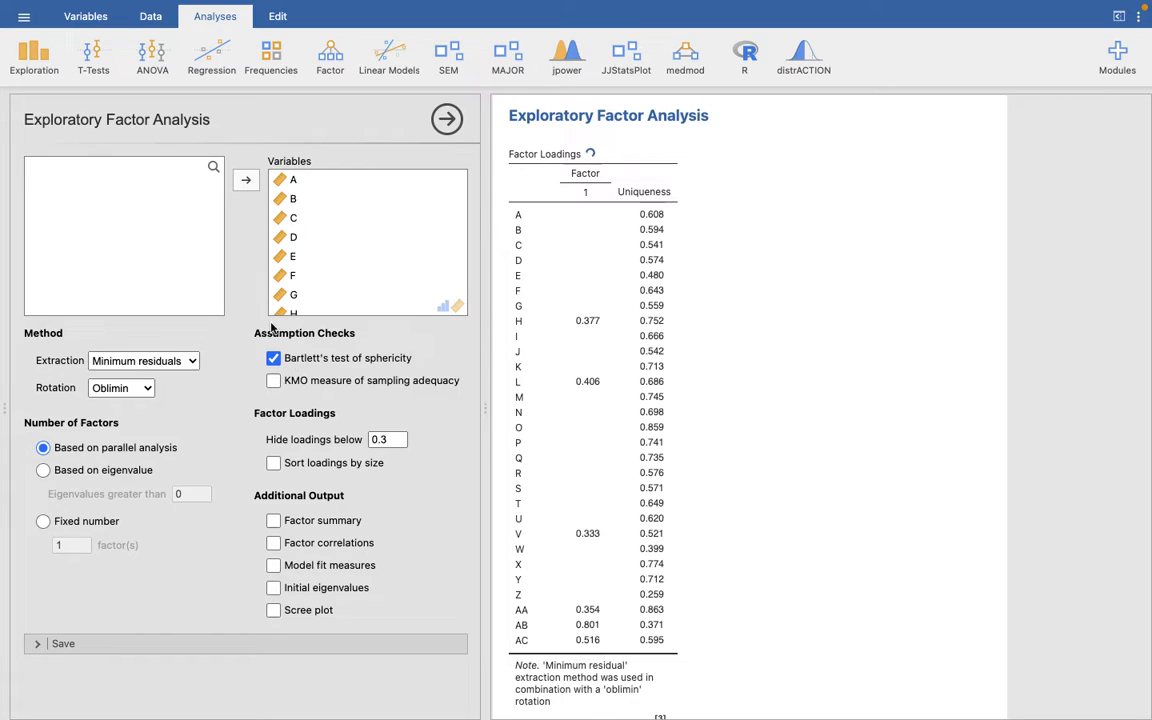
{"action": "left_click", "coordinate": [272, 382]}
{"action": "left_click", "coordinate": [190, 369]}
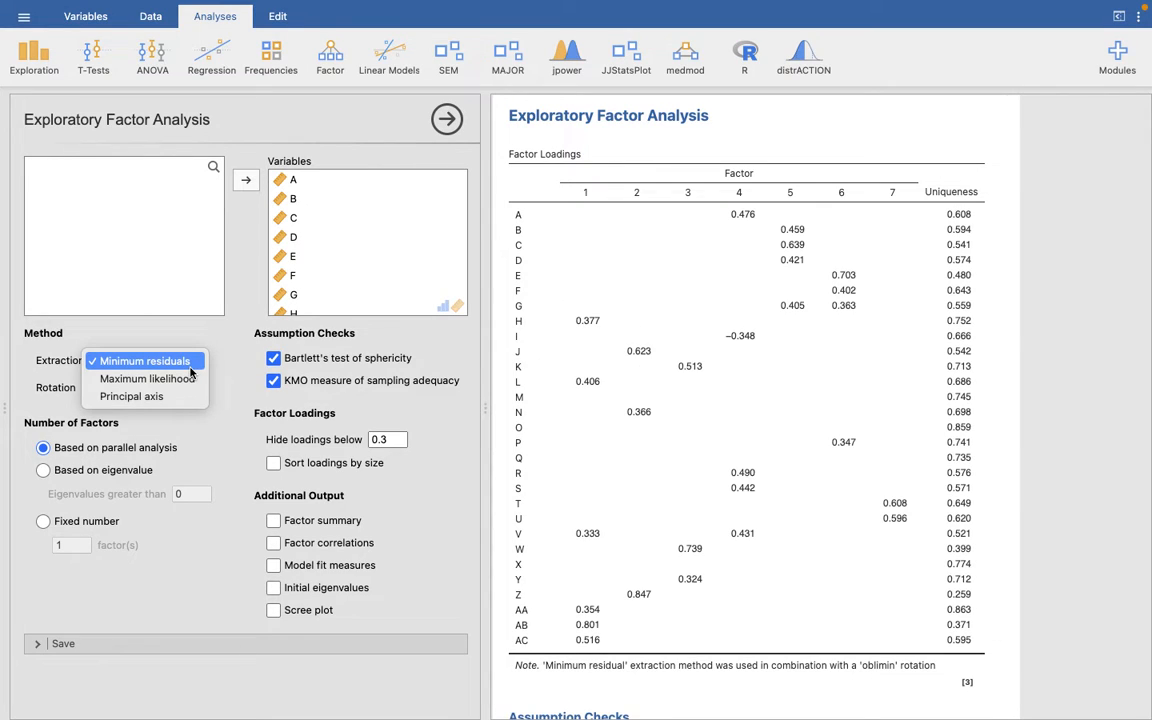
{"action": "left_click", "coordinate": [195, 381]}
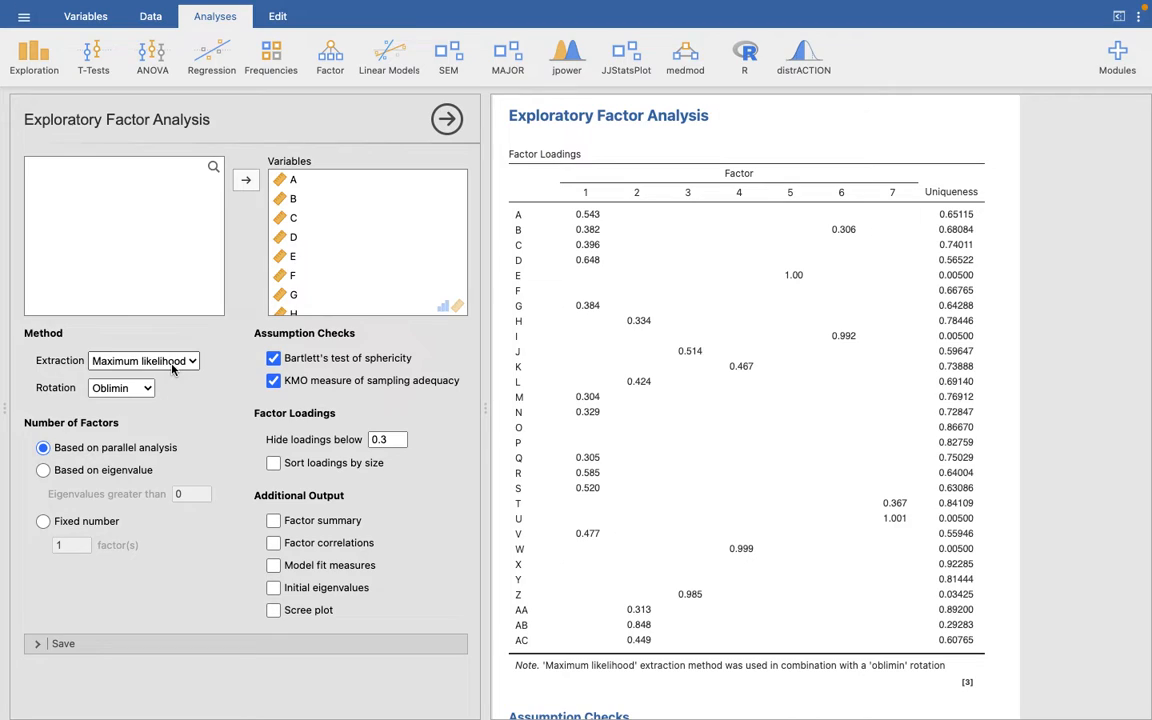
Add the factor summary, factor correlations, model fit measures, initial eigenvalues and scree plot to the factor analysis output
{"action": "left_click", "coordinate": [325, 521]}
{"action": "left_click", "coordinate": [318, 543]}
{"action": "left_click", "coordinate": [314, 565]}
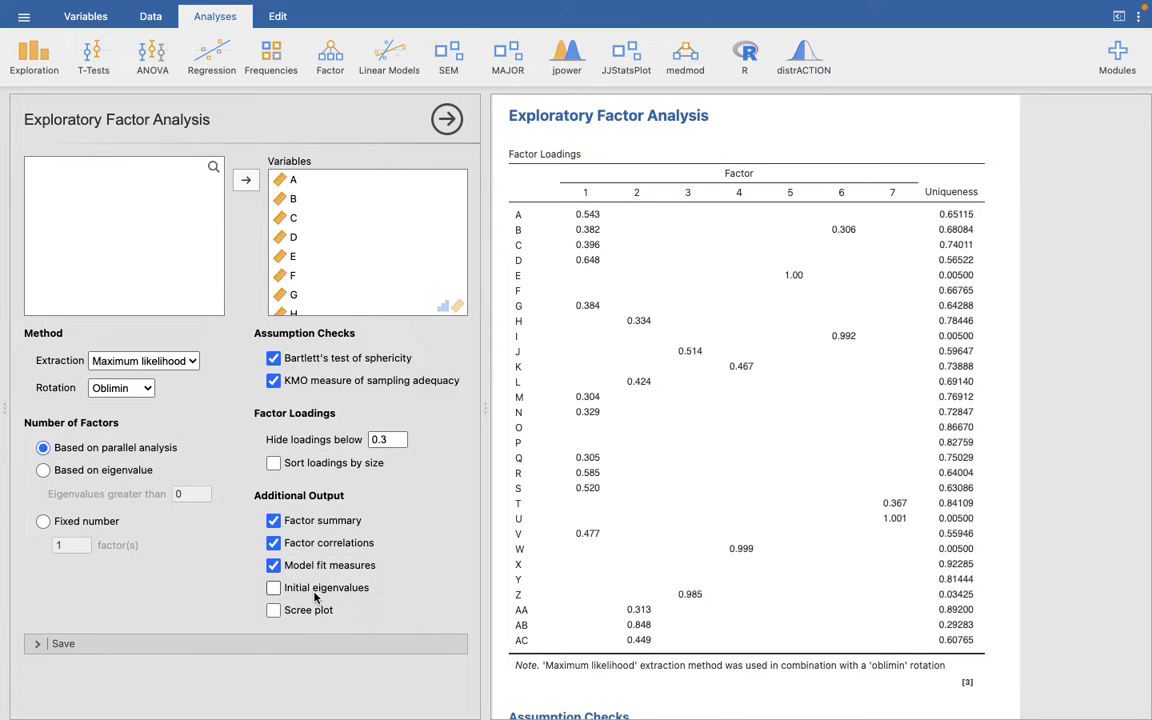
{"action": "left_click", "coordinate": [314, 590]}
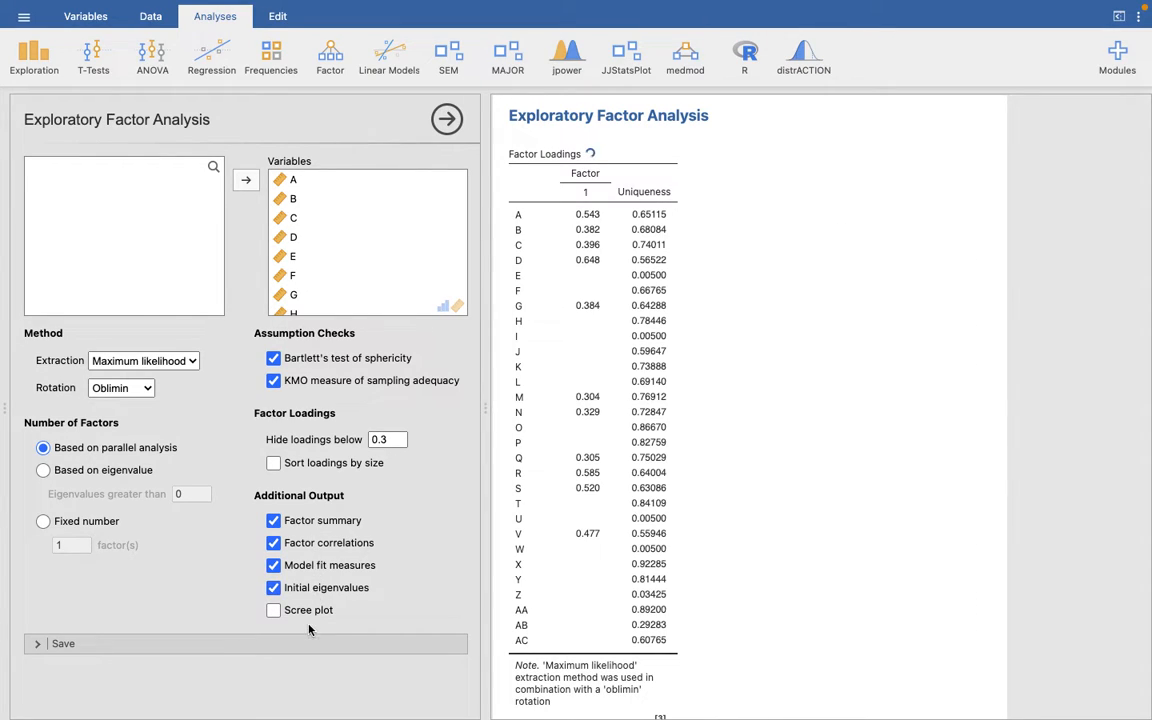
{"action": "left_click", "coordinate": [287, 617]}
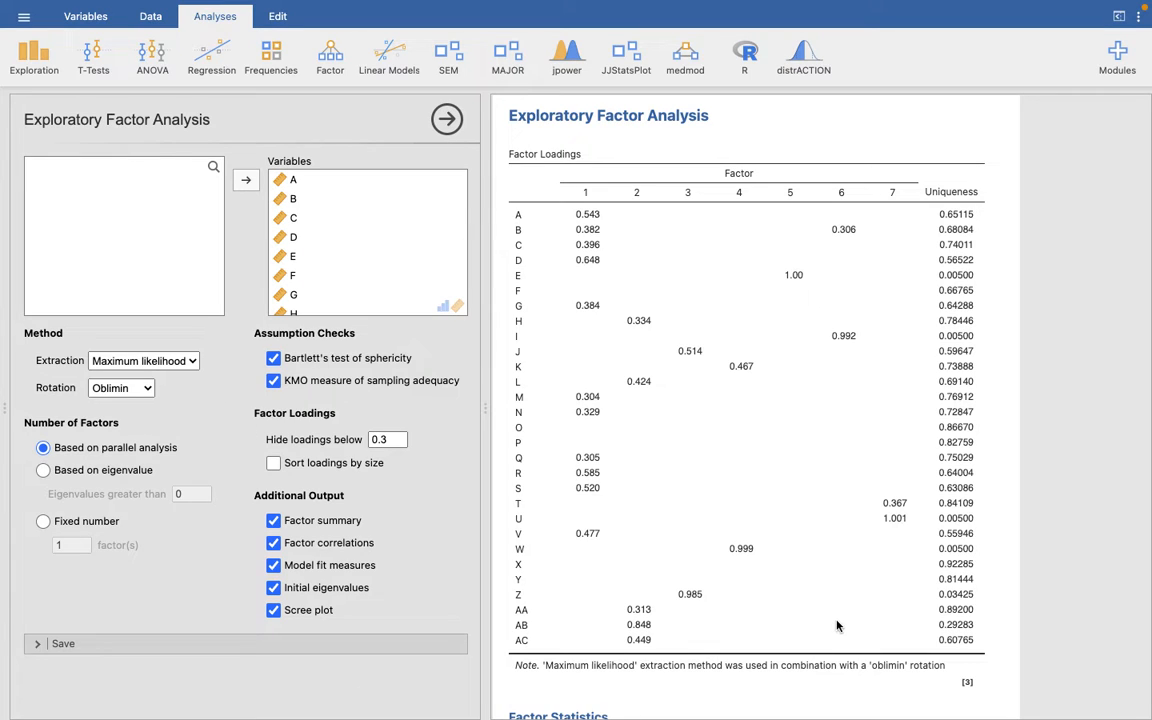
Examine the factor summary, inter-factor correlations, model fit measures and assumption checks in the Exploratory Factor Analysis results
{"action": "scroll", "coordinate": [838, 626], "scroll_direction": "down", "scroll_amount": 4}
{"action": "scroll", "coordinate": [674, 360], "scroll_direction": "down", "scroll_amount": 2}
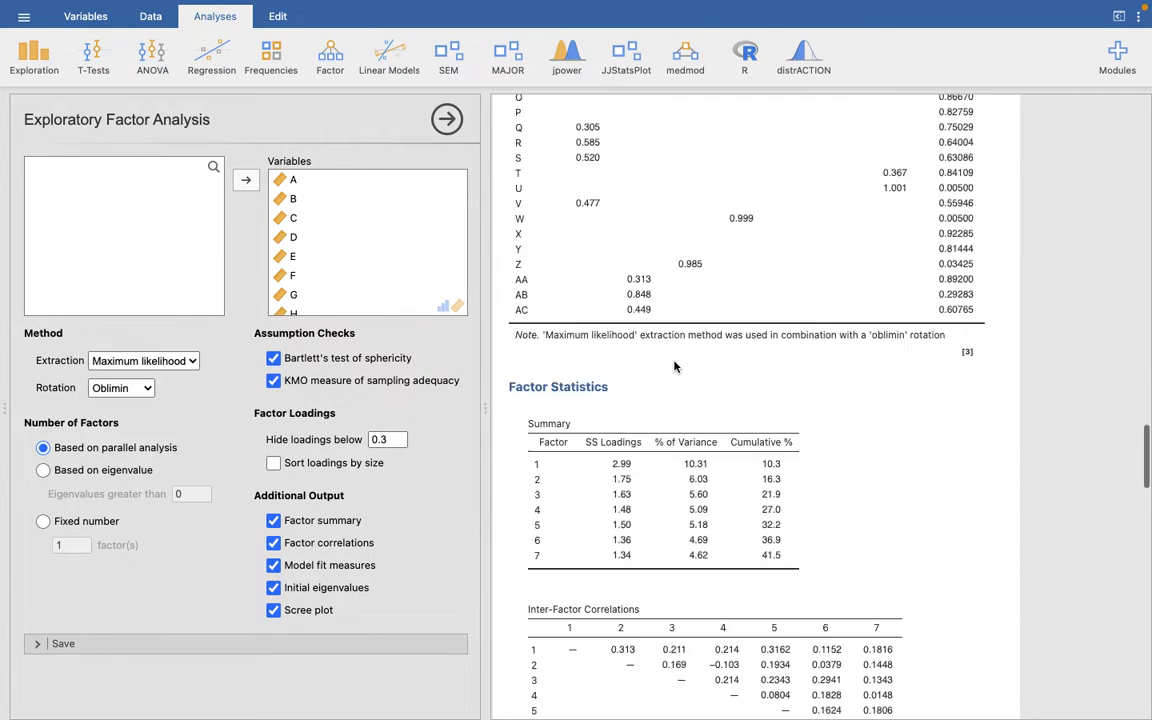
{"action": "scroll", "coordinate": [674, 364], "scroll_direction": "down", "scroll_amount": 3}
{"action": "scroll", "coordinate": [690, 490], "scroll_direction": "down", "scroll_amount": 1}
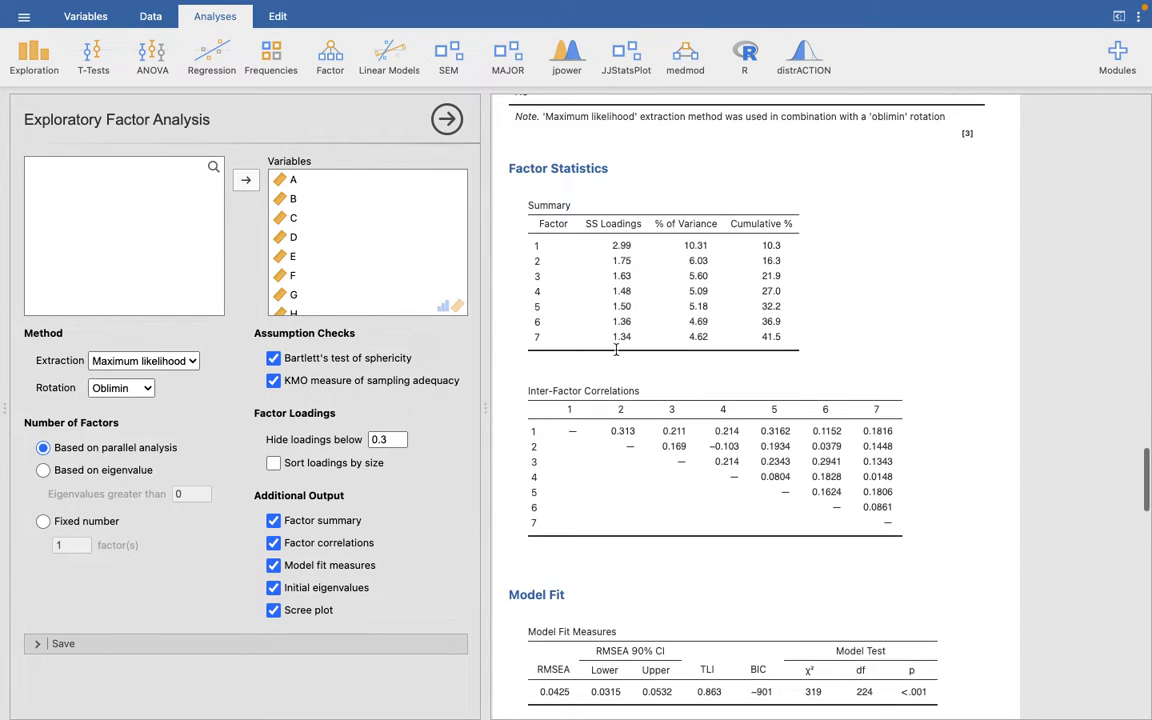
{"action": "scroll", "coordinate": [630, 400], "scroll_direction": "down", "scroll_amount": 2}
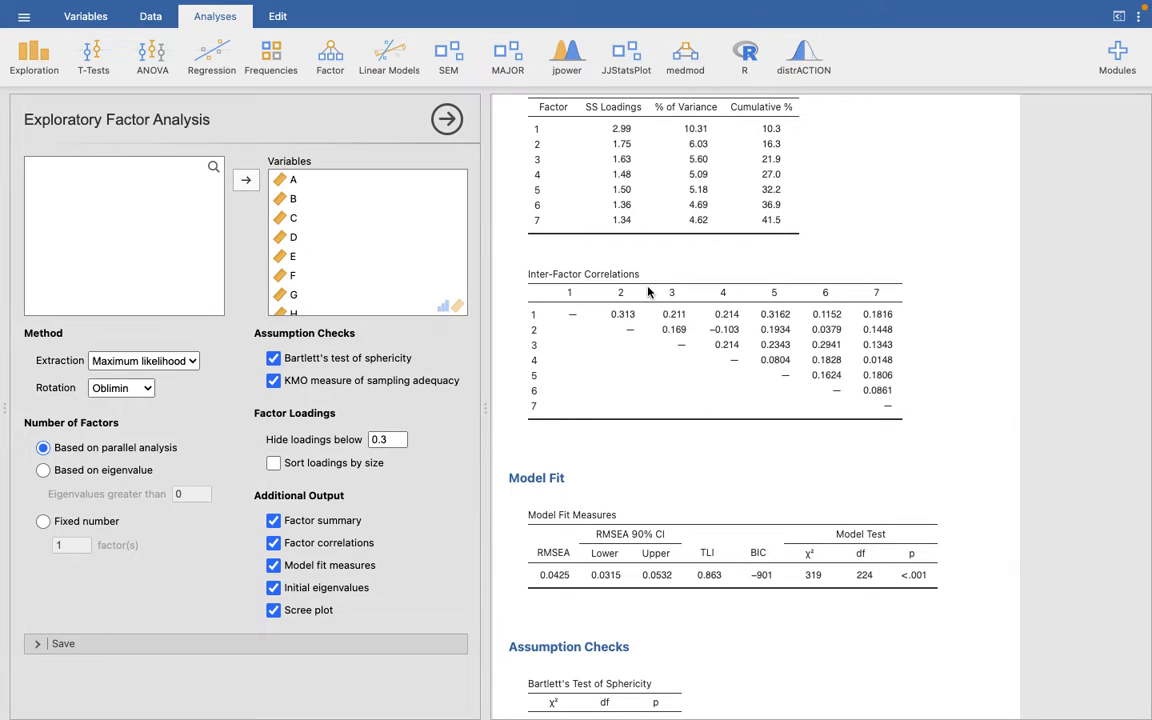
{"action": "scroll", "coordinate": [648, 290], "scroll_direction": "down", "scroll_amount": 5}
{"action": "scroll", "coordinate": [648, 291], "scroll_direction": "down", "scroll_amount": 1}
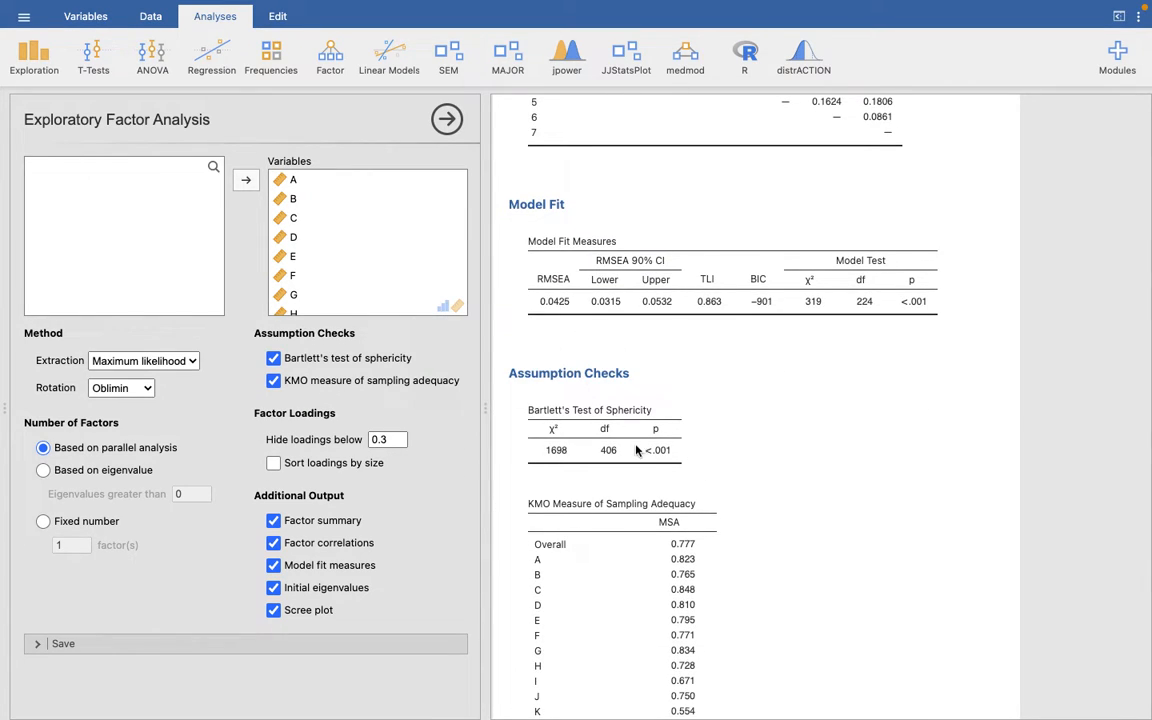
{"action": "scroll", "coordinate": [636, 448], "scroll_direction": "down", "scroll_amount": 3}
{"action": "scroll", "coordinate": [636, 450], "scroll_direction": "down", "scroll_amount": 5}
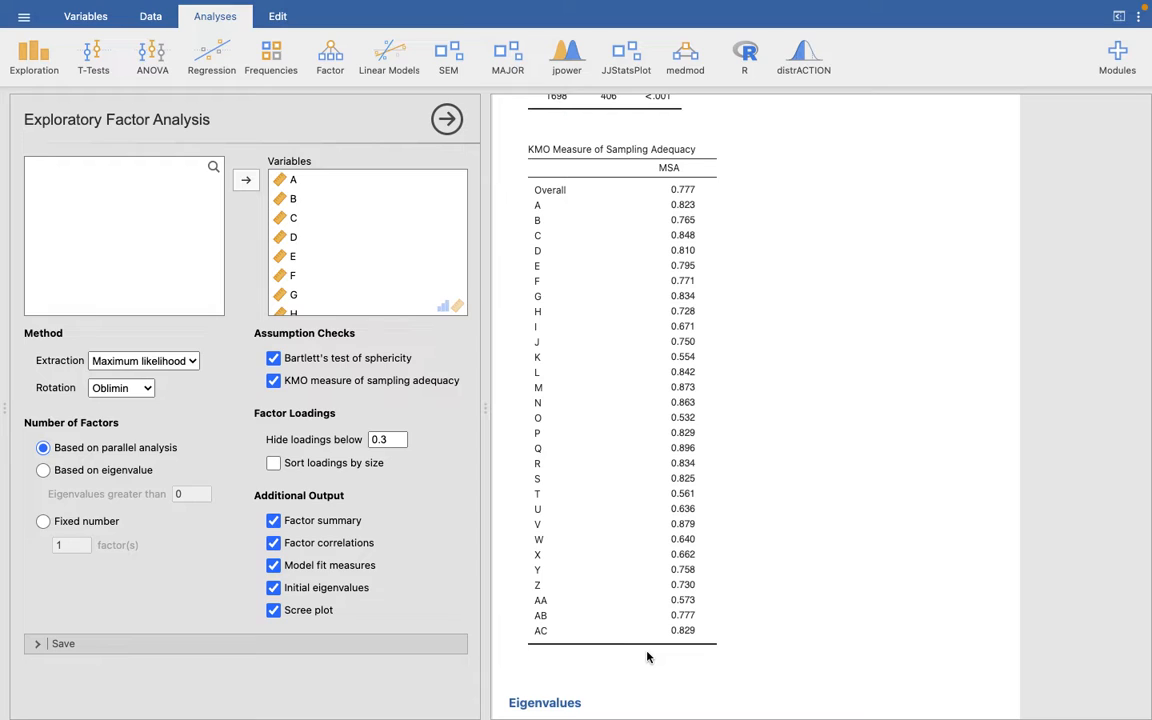
{"action": "scroll", "coordinate": [647, 657], "scroll_direction": "down", "scroll_amount": 3}
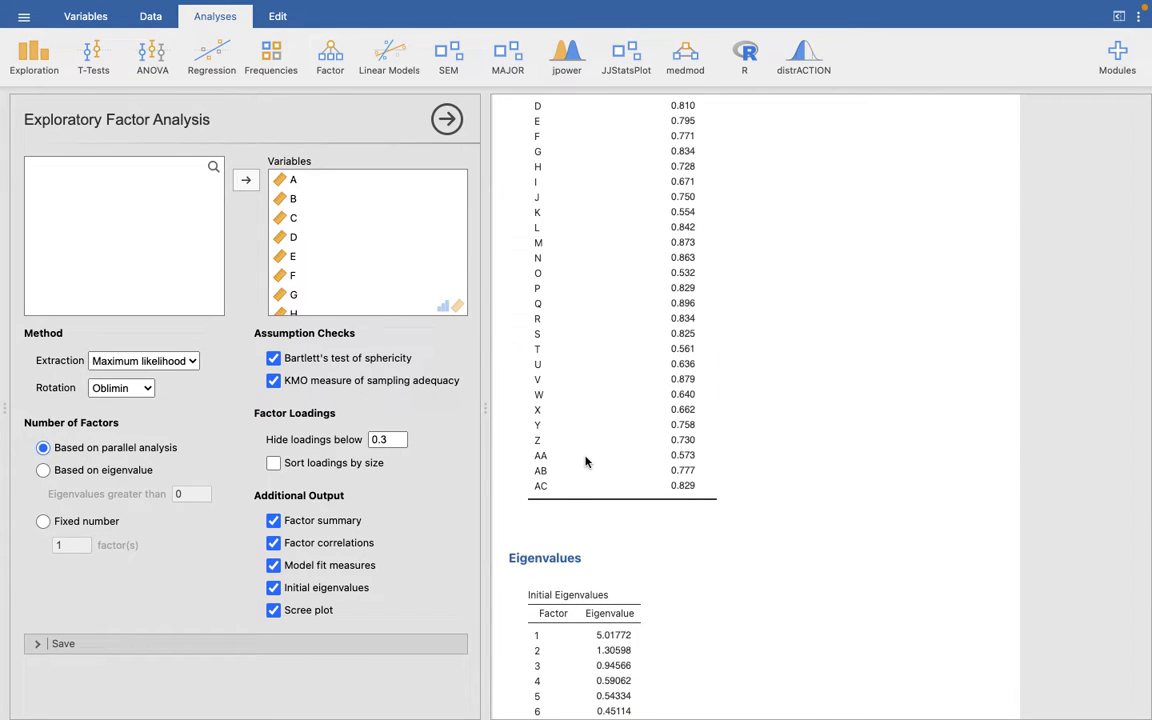
Go back over the factor loadings and uniqueness values, and check the model fit measures, factor statistics and initial eigenvalues
{"action": "scroll", "coordinate": [586, 461], "scroll_direction": "up", "scroll_amount": 15}
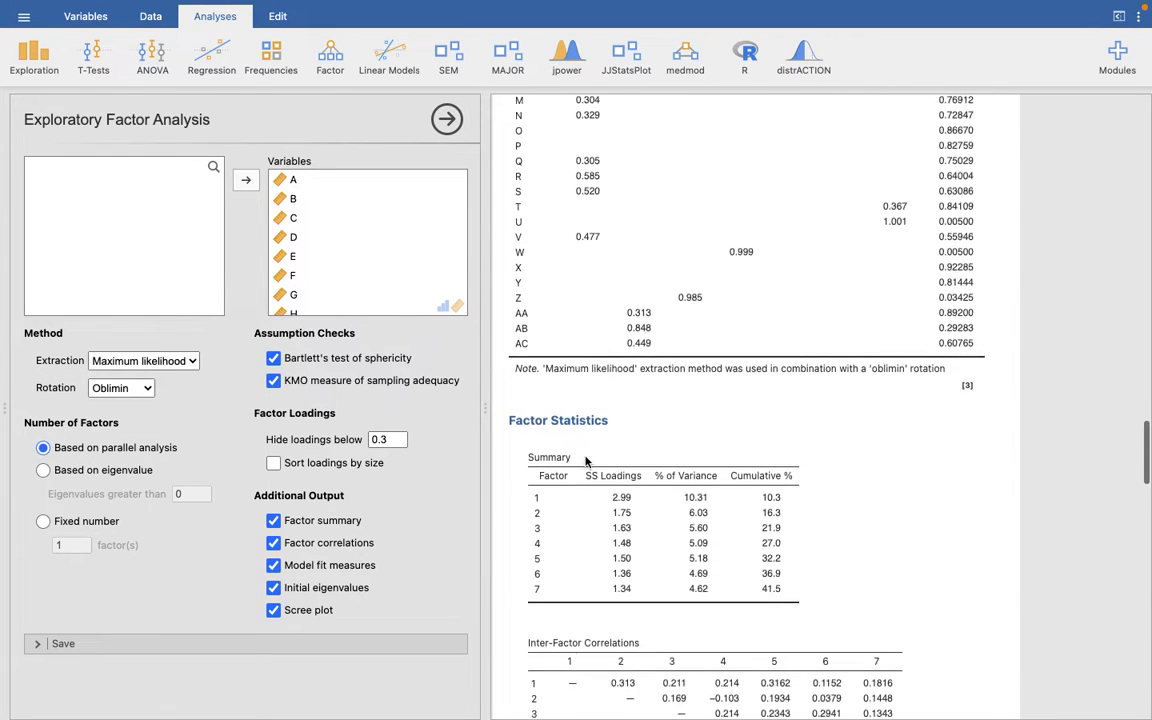
{"action": "scroll", "coordinate": [586, 461], "scroll_direction": "up", "scroll_amount": 2}
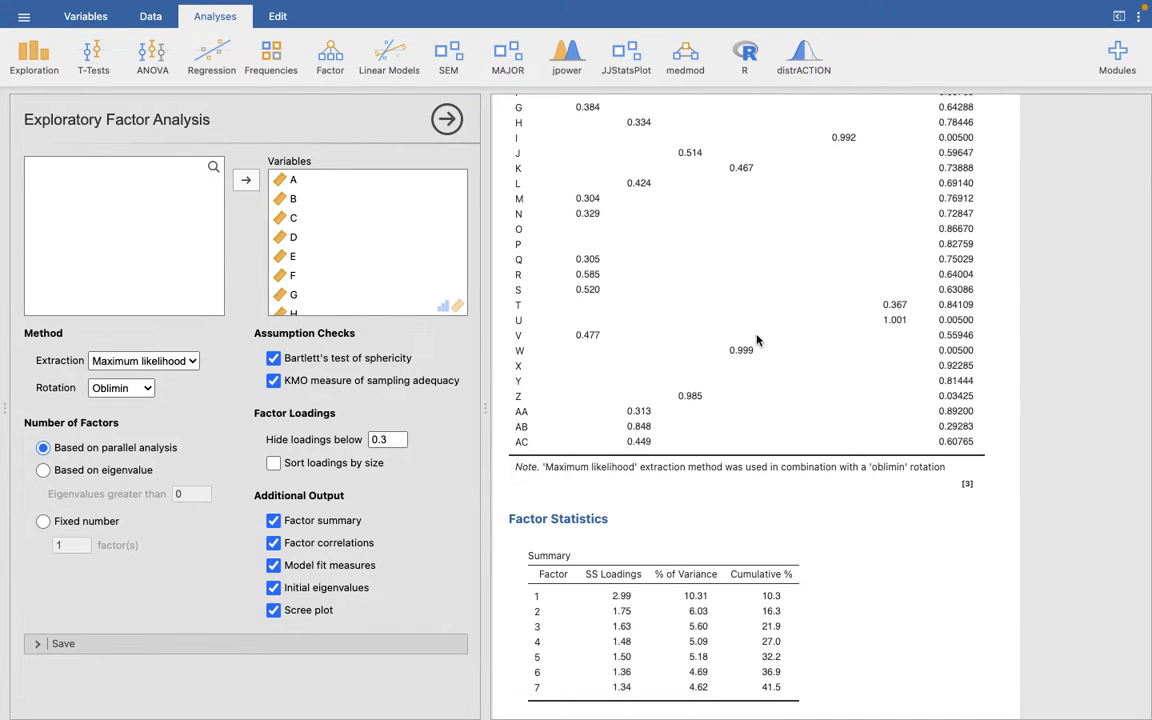
{"action": "scroll", "coordinate": [757, 341], "scroll_direction": "up", "scroll_amount": 5}
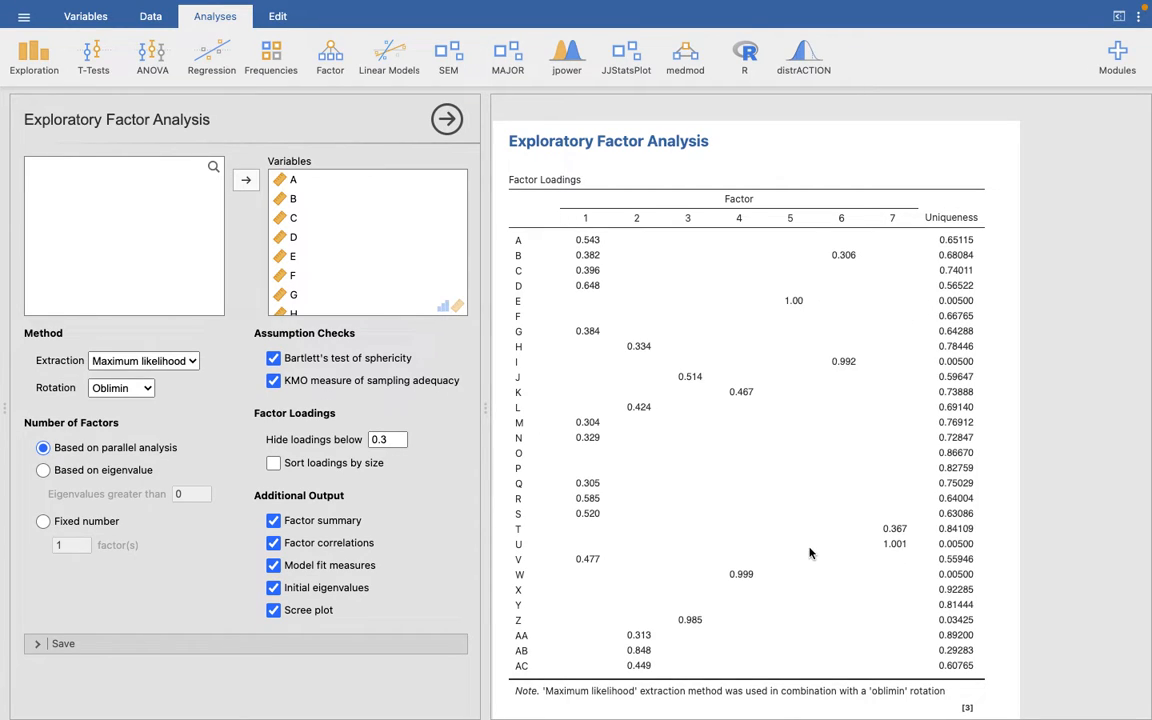
{"action": "scroll", "coordinate": [810, 553], "scroll_direction": "down", "scroll_amount": 1}
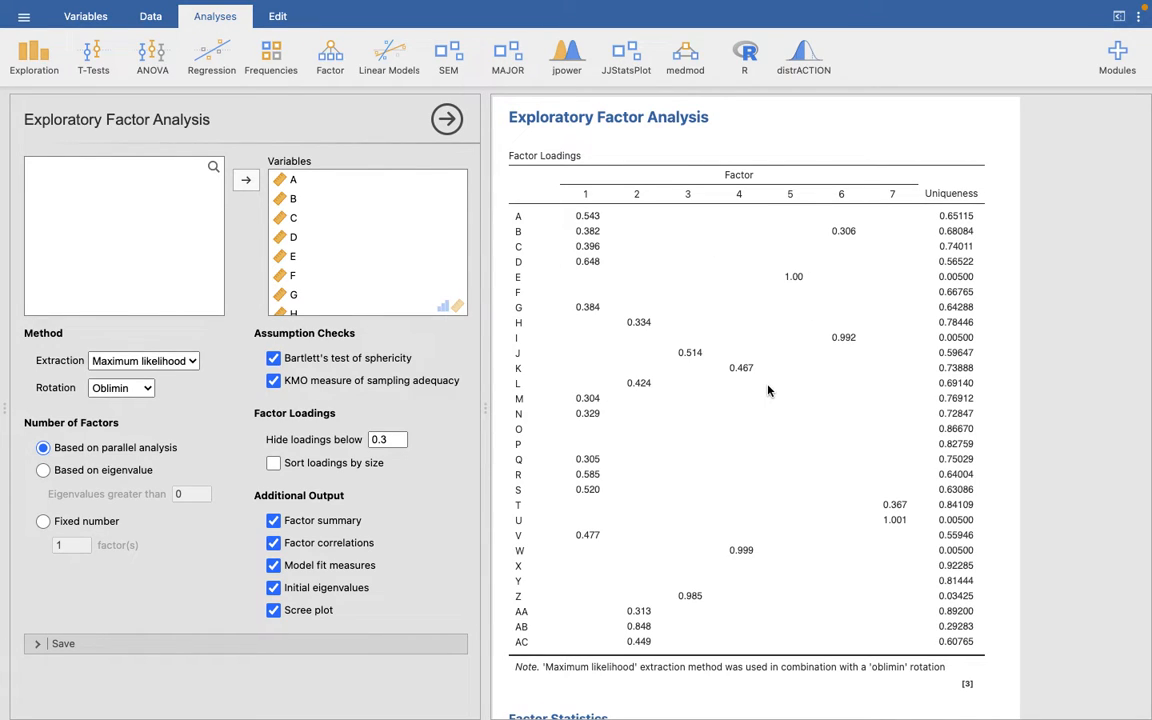
{"action": "scroll", "coordinate": [770, 395], "scroll_direction": "down", "scroll_amount": 1}
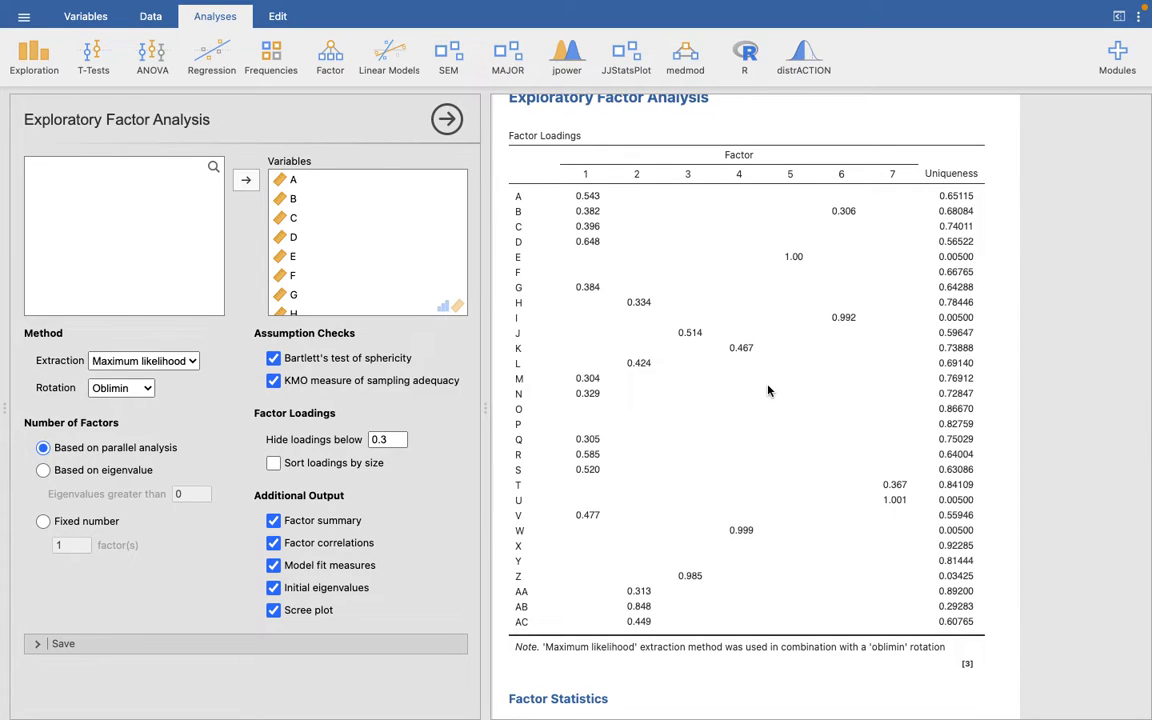
{"action": "scroll", "coordinate": [782, 407], "scroll_direction": "down", "scroll_amount": 10}
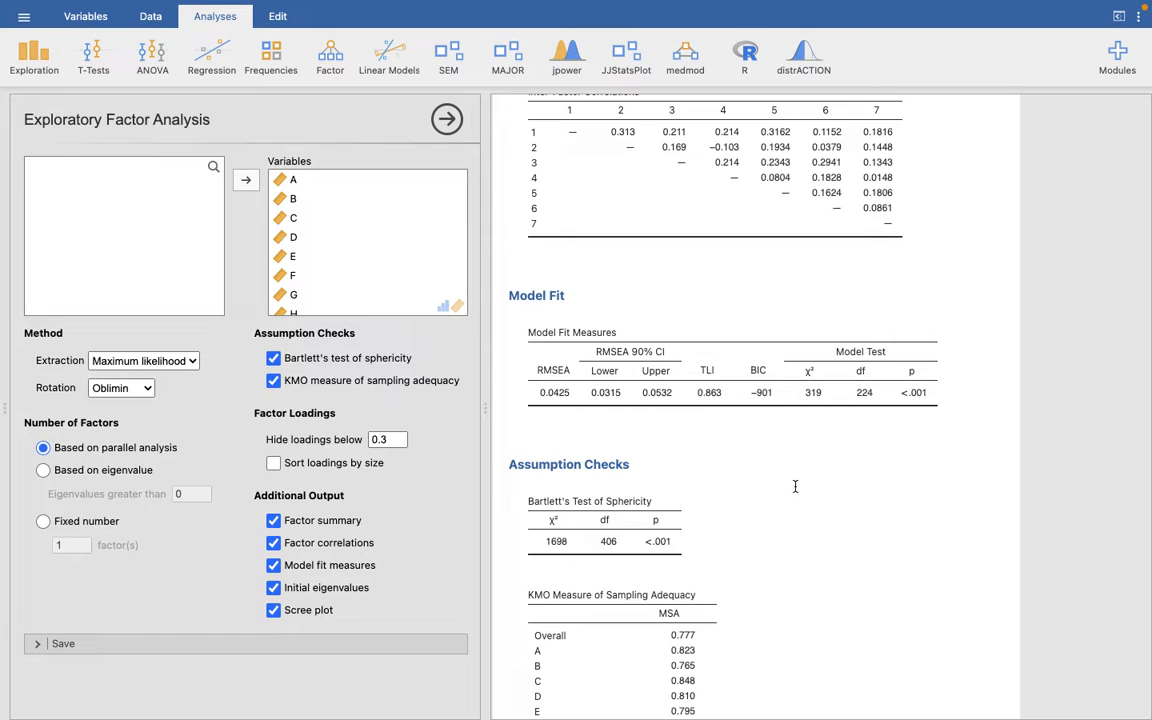
{"action": "scroll", "coordinate": [767, 591], "scroll_direction": "down", "scroll_amount": 2}
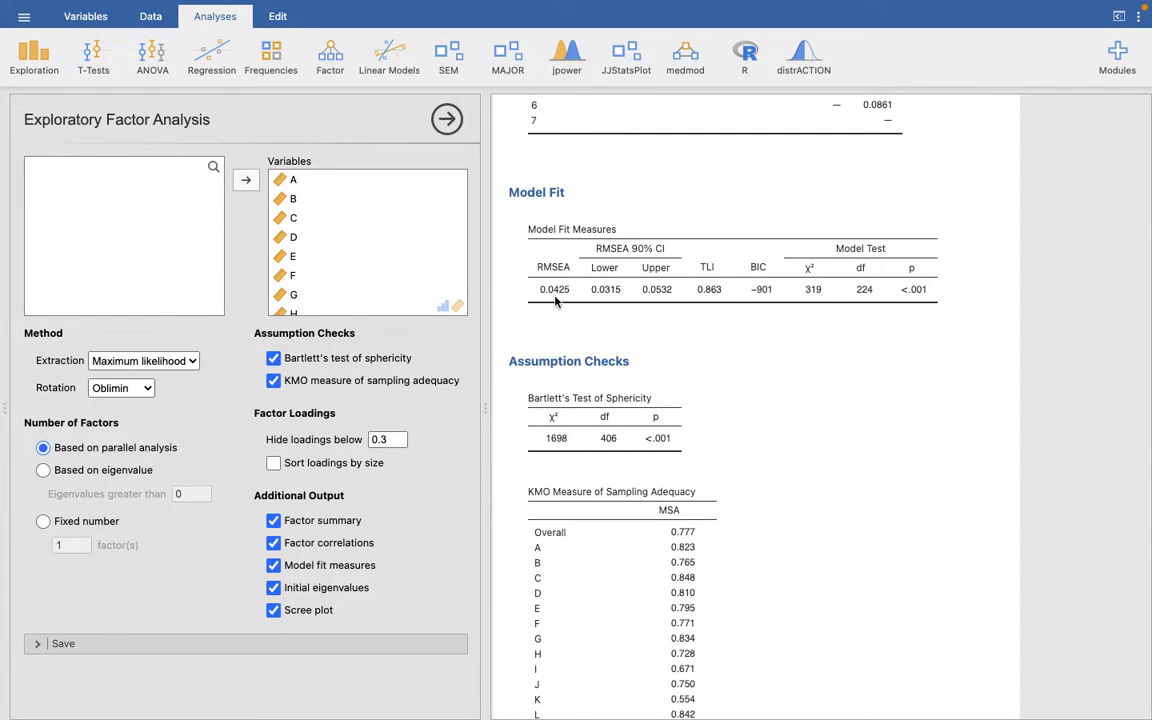
{"action": "scroll", "coordinate": [557, 302], "scroll_direction": "up", "scroll_amount": 5}
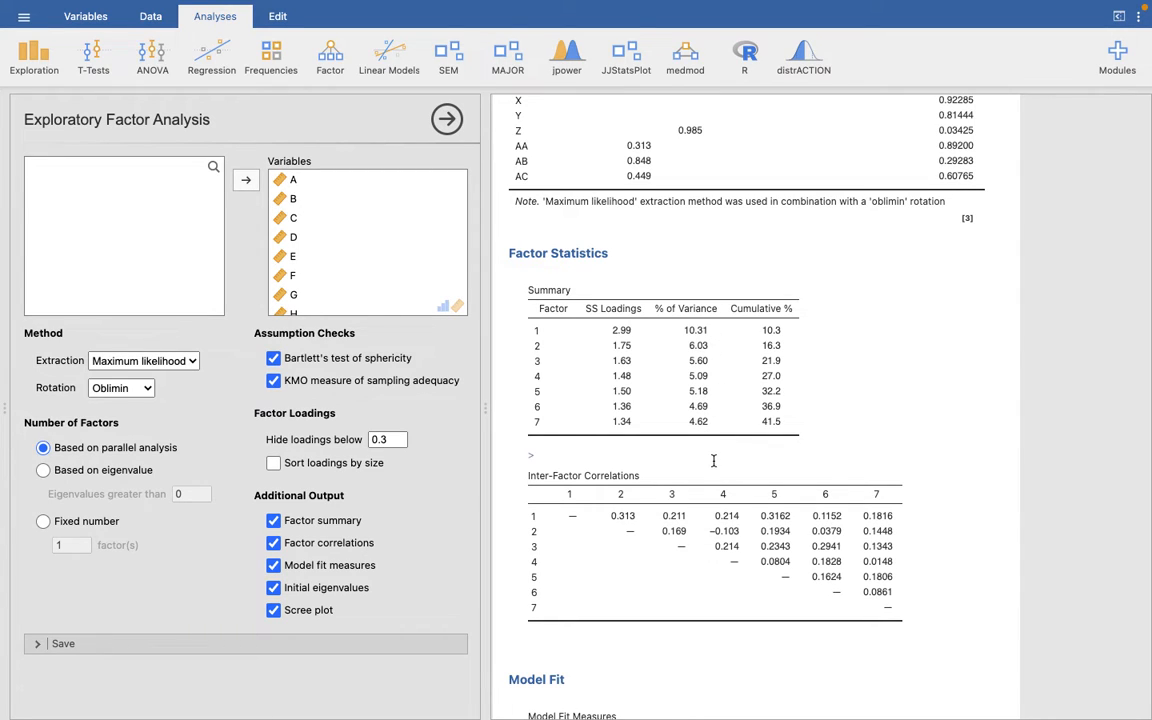
{"action": "scroll", "coordinate": [697, 480], "scroll_direction": "down", "scroll_amount": 10}
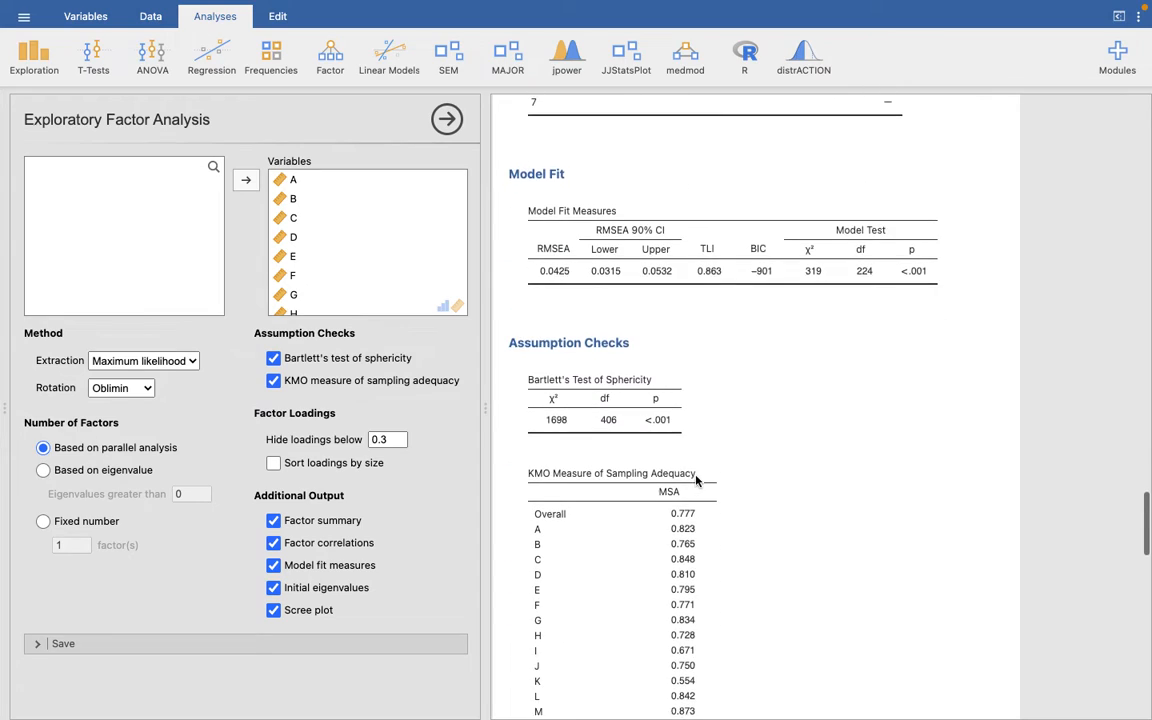
{"action": "scroll", "coordinate": [697, 480], "scroll_direction": "down", "scroll_amount": 15}
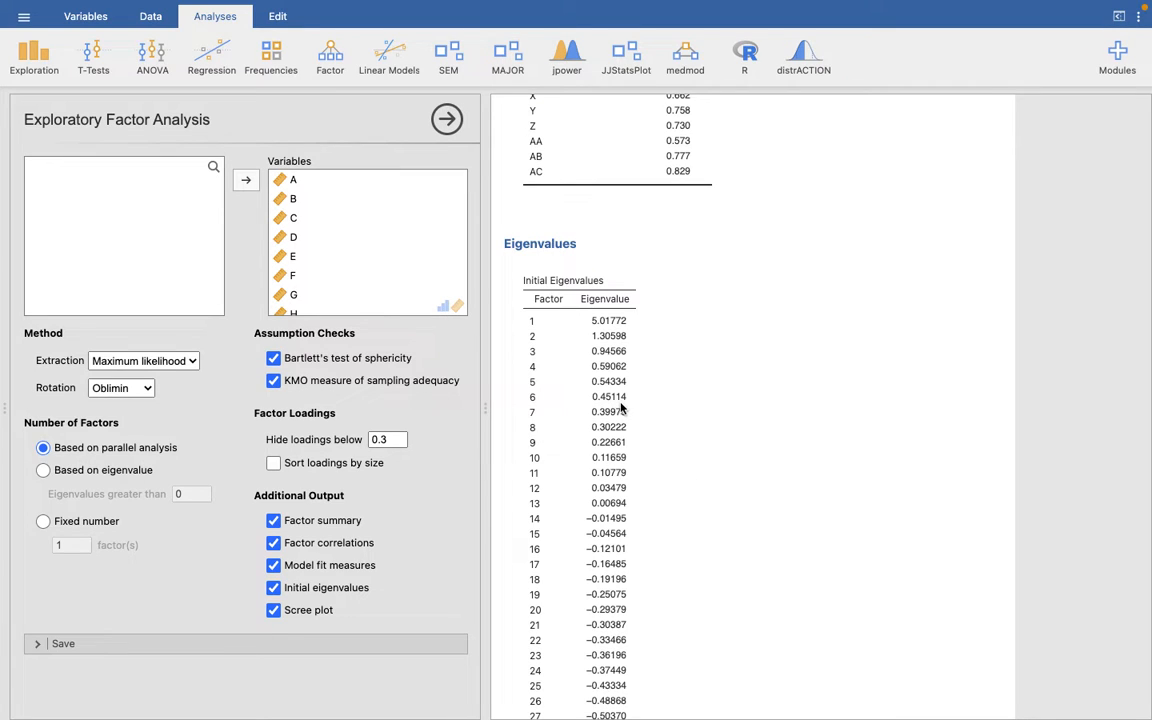
Base the number of factors on eigenvalues greater than 1 instead of on parallel analysis
{"action": "scroll", "coordinate": [620, 407], "scroll_direction": "down", "scroll_amount": 5}
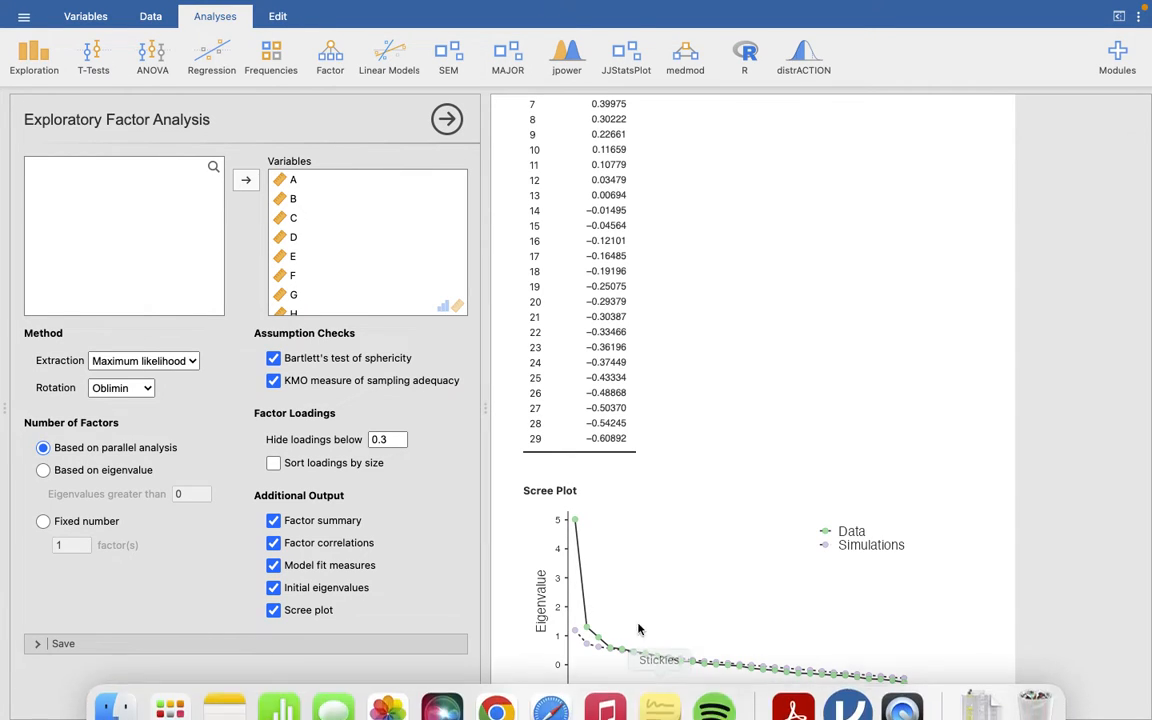
{"action": "scroll", "coordinate": [630, 470], "scroll_direction": "down", "scroll_amount": 3}
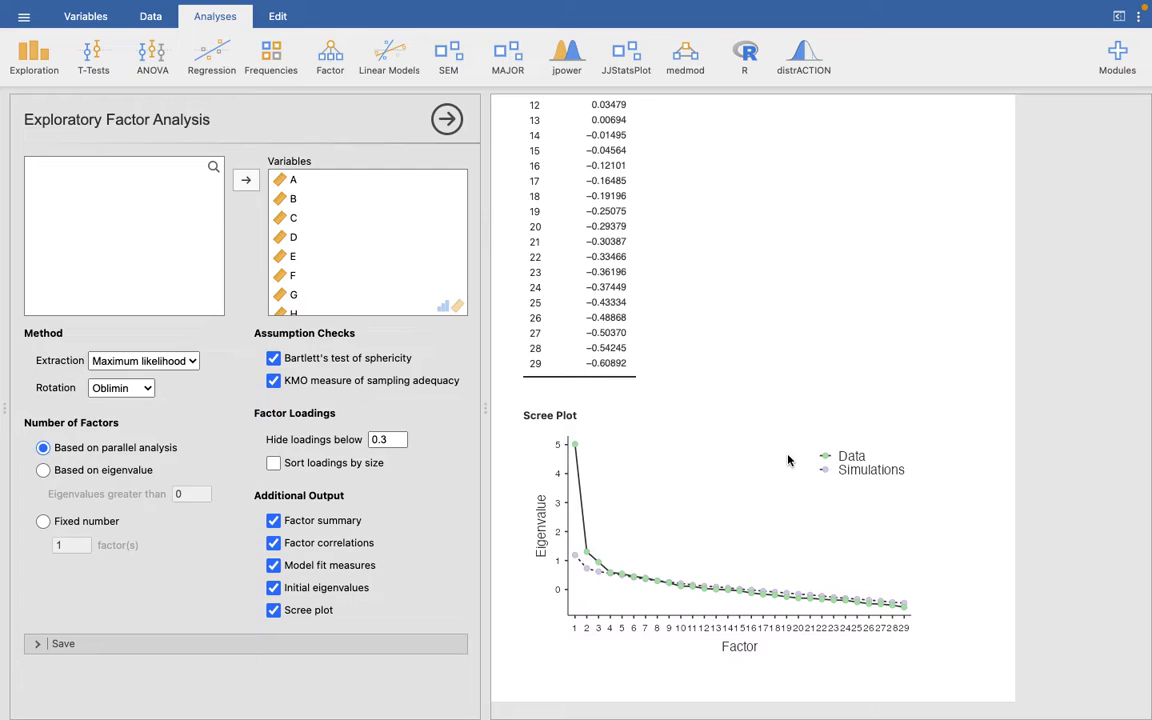
{"action": "left_click", "coordinate": [44, 471]}
{"action": "left_click", "coordinate": [186, 495]}
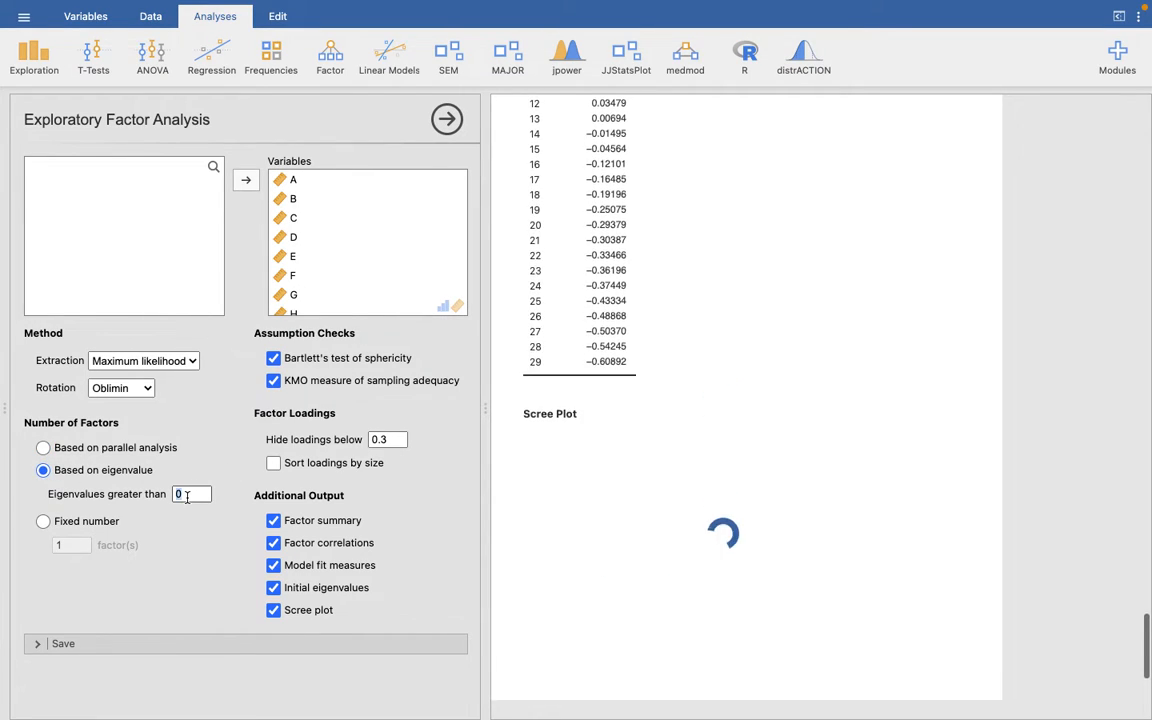
{"action": "type", "text": "1"}
{"action": "scroll", "coordinate": [1031, 472], "scroll_direction": "up", "scroll_amount": 1}
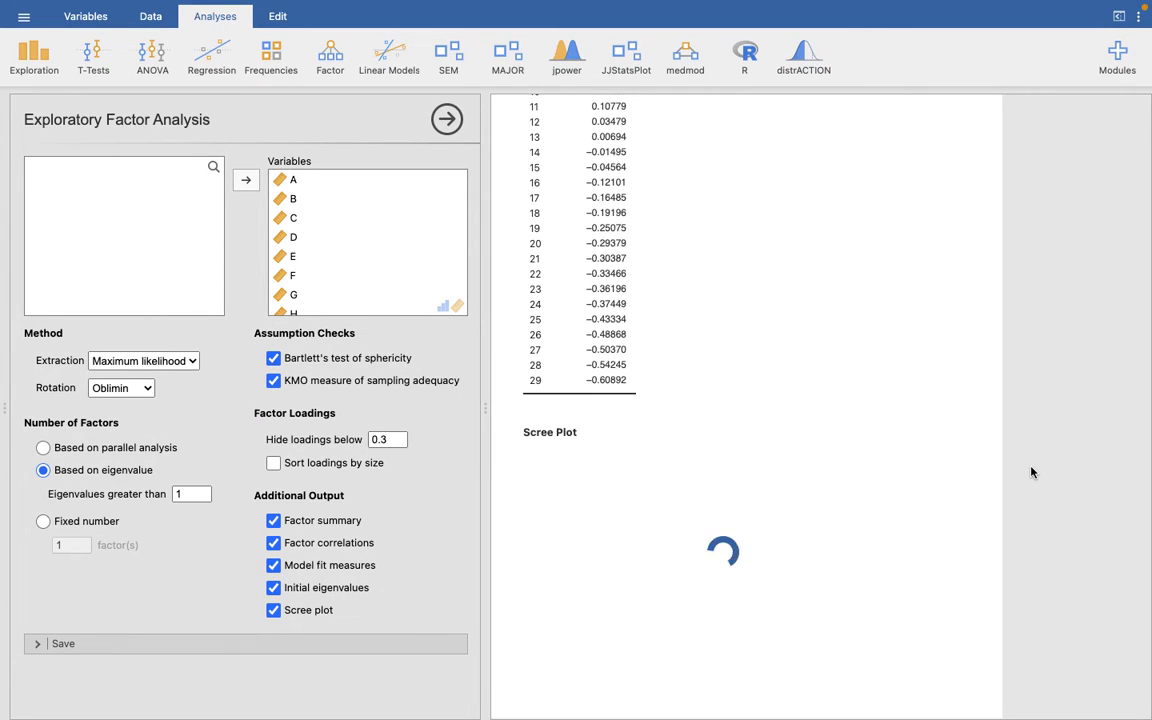
{"action": "scroll", "coordinate": [920, 447], "scroll_direction": "up", "scroll_amount": 1}
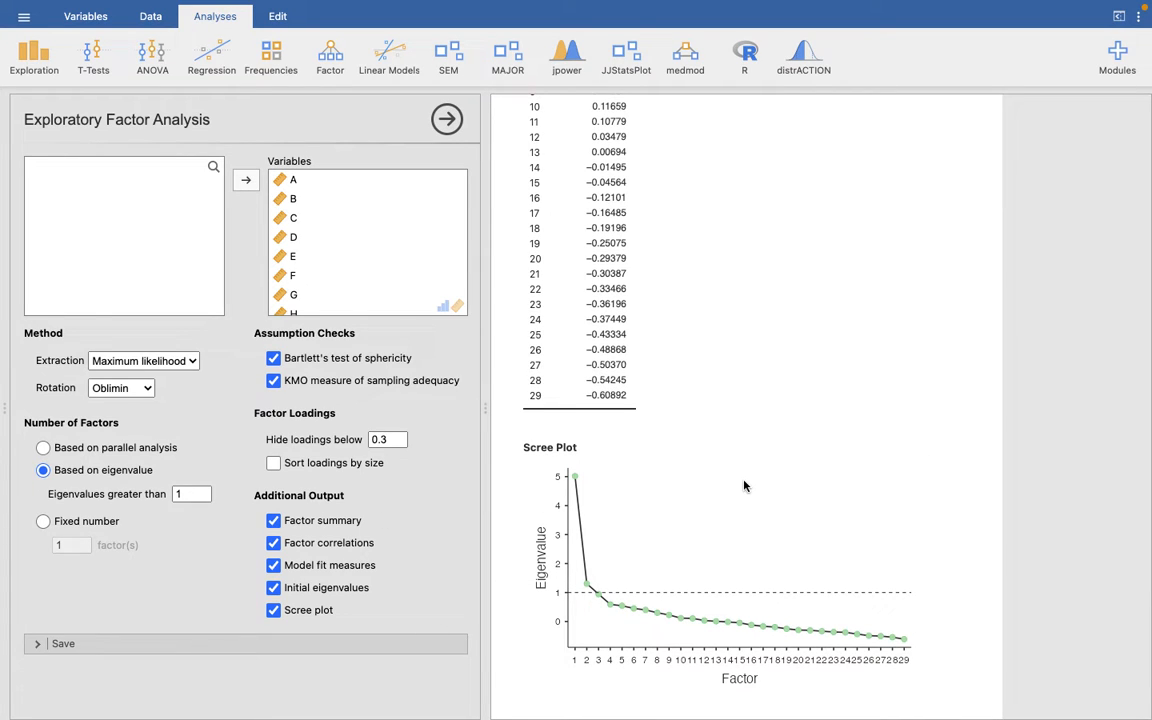
Examine the factor loadings, factor statistics, model fit, assumption checks, eigenvalues and scree plot produced by the eigenvalue criterion
{"action": "scroll", "coordinate": [669, 413], "scroll_direction": "up", "scroll_amount": 10}
{"action": "scroll", "coordinate": [669, 413], "scroll_direction": "up", "scroll_amount": 10}
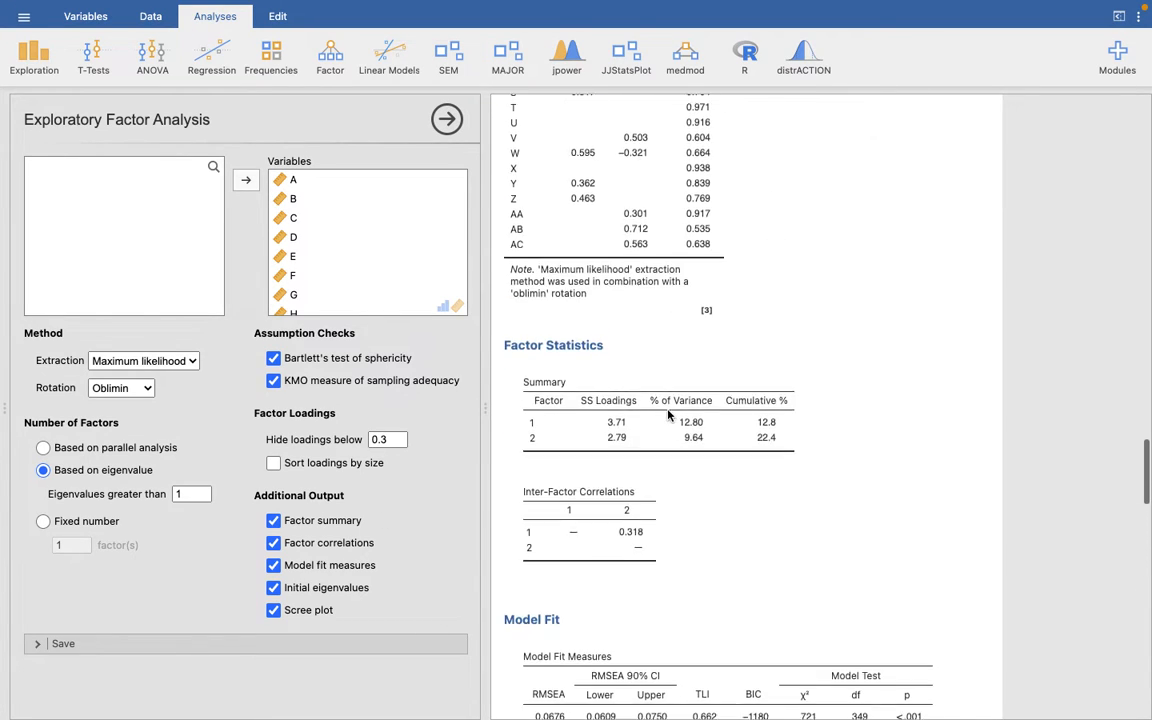
{"action": "scroll", "coordinate": [573, 500], "scroll_direction": "up", "scroll_amount": 5}
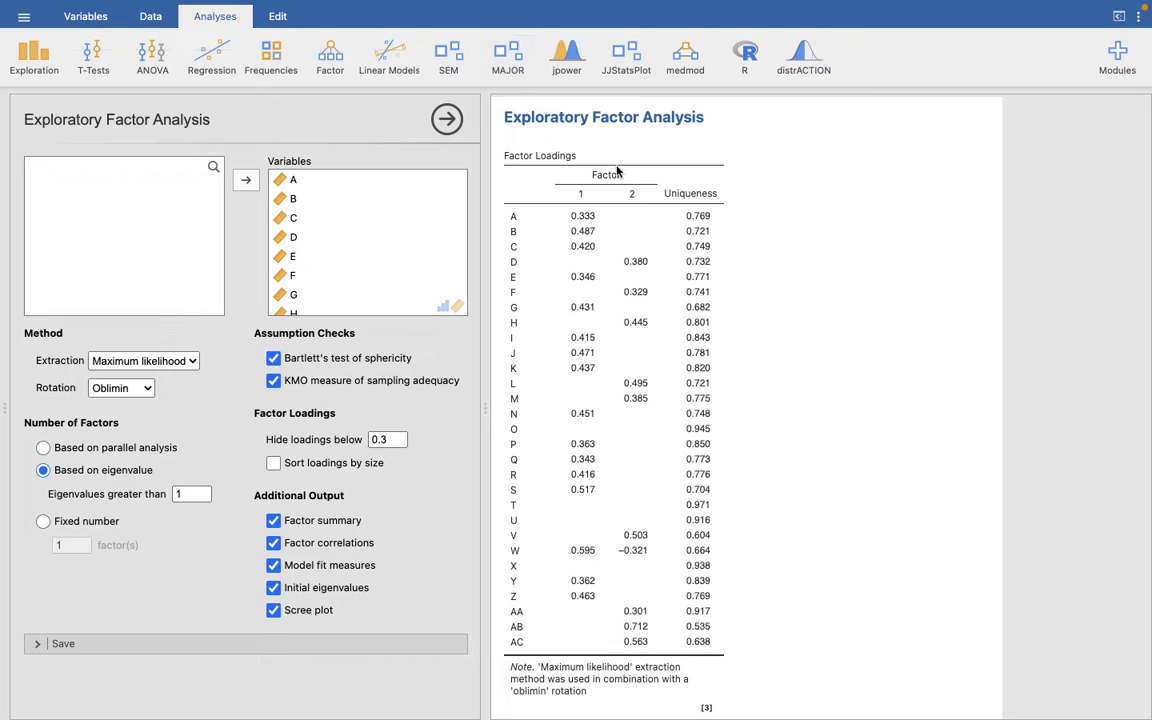
{"action": "scroll", "coordinate": [641, 530], "scroll_direction": "down", "scroll_amount": 4}
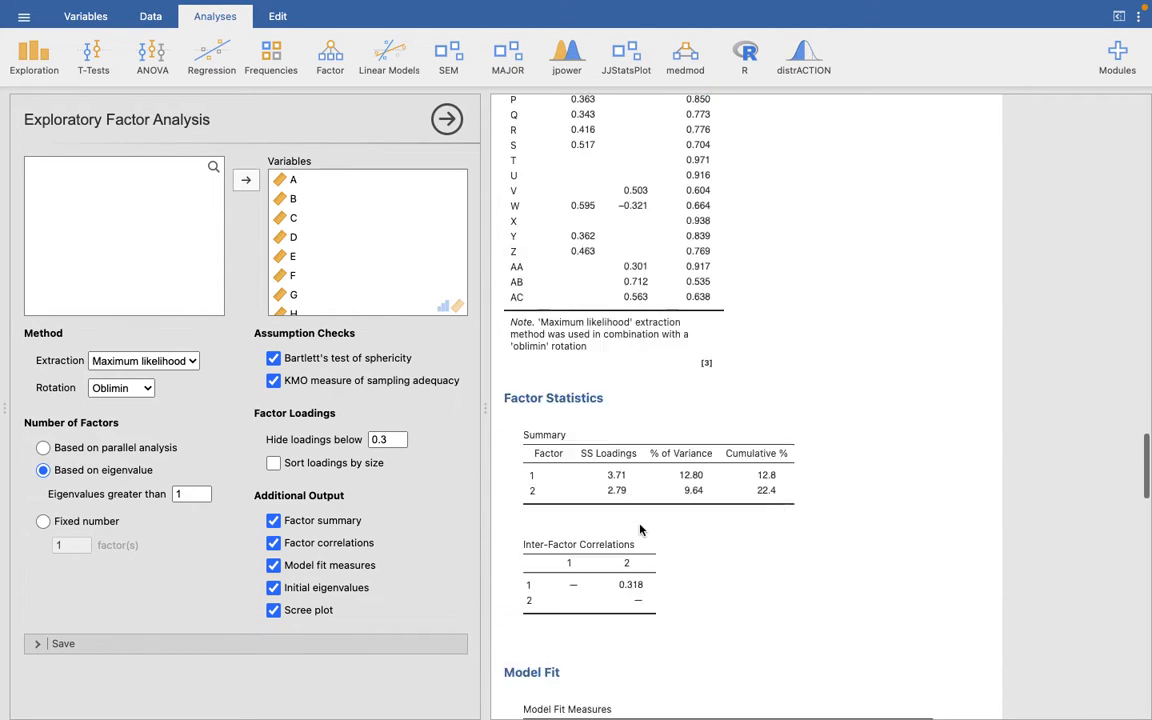
{"action": "scroll", "coordinate": [641, 530], "scroll_direction": "down", "scroll_amount": 1}
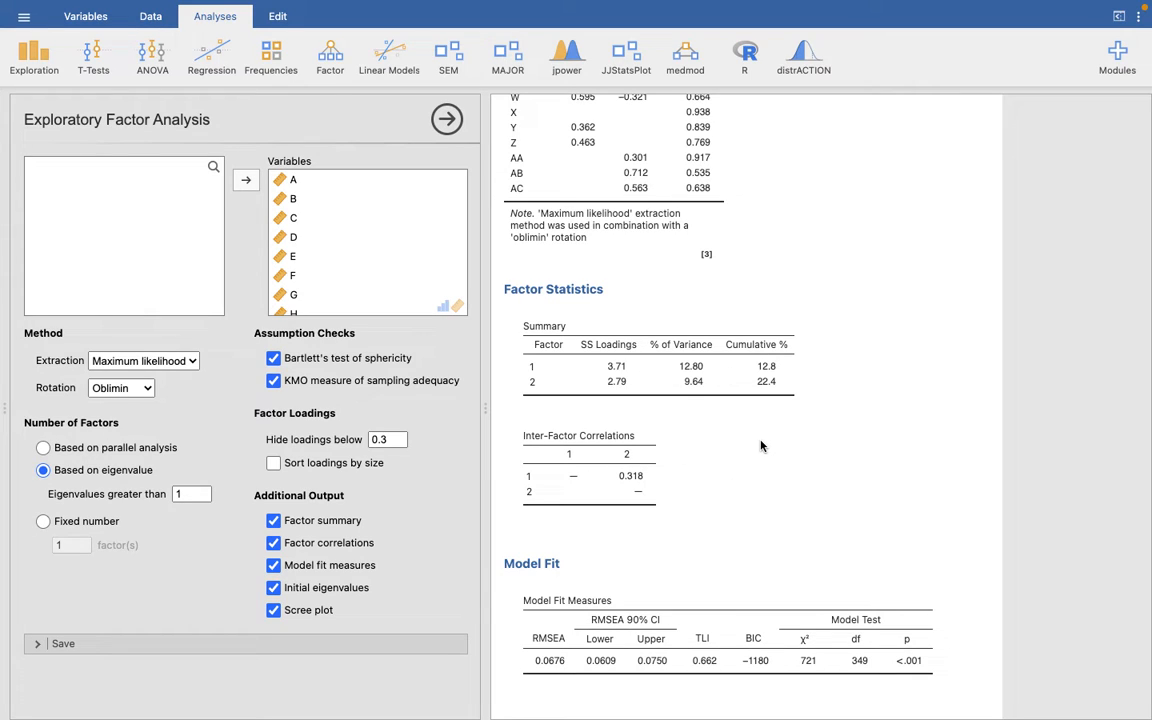
{"action": "scroll", "coordinate": [760, 446], "scroll_direction": "down", "scroll_amount": 1}
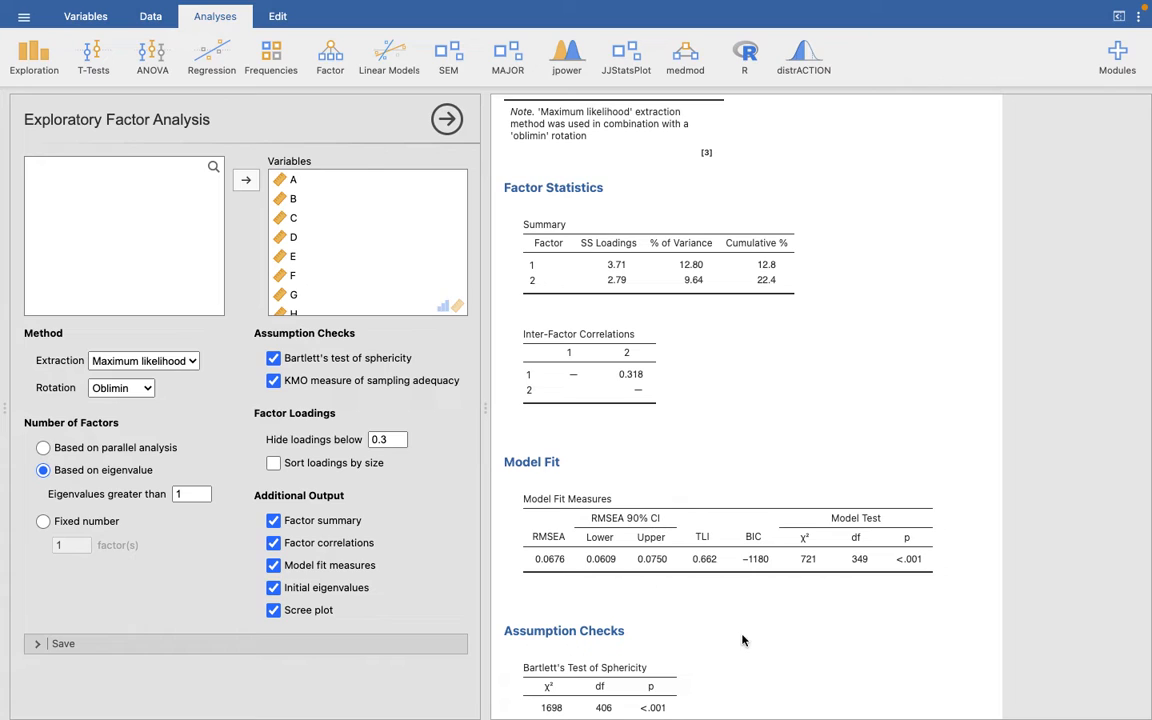
{"action": "scroll", "coordinate": [742, 640], "scroll_direction": "down", "scroll_amount": 1}
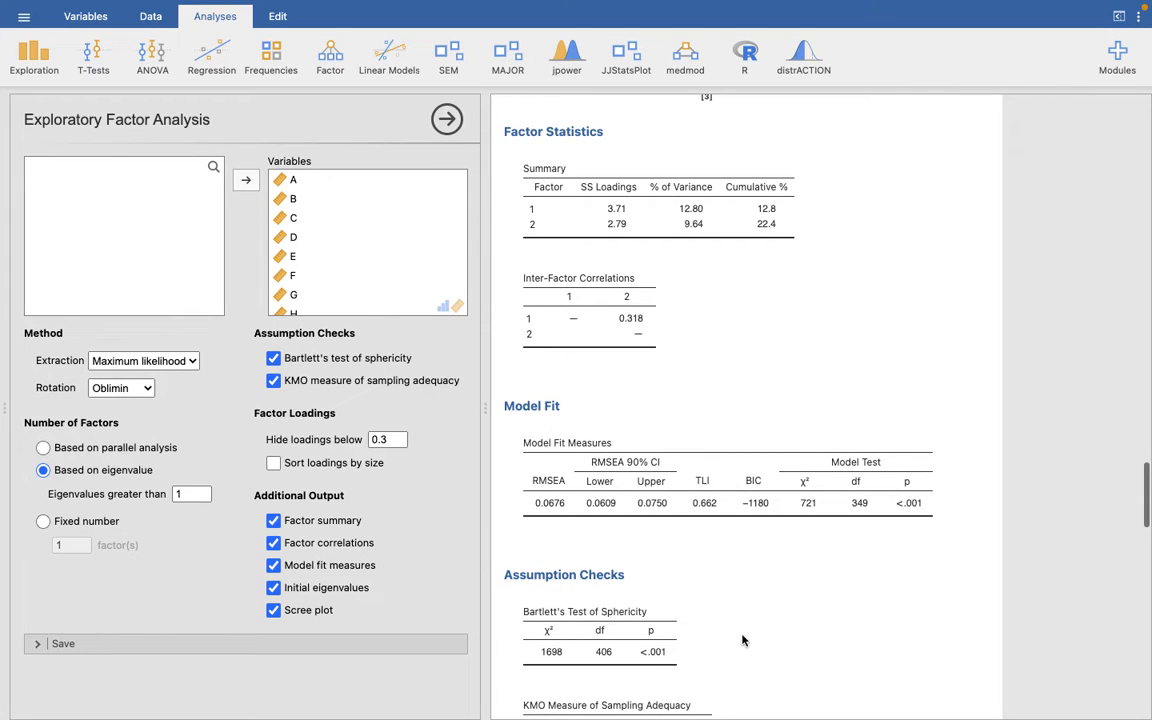
{"action": "scroll", "coordinate": [742, 640], "scroll_direction": "down", "scroll_amount": 15}
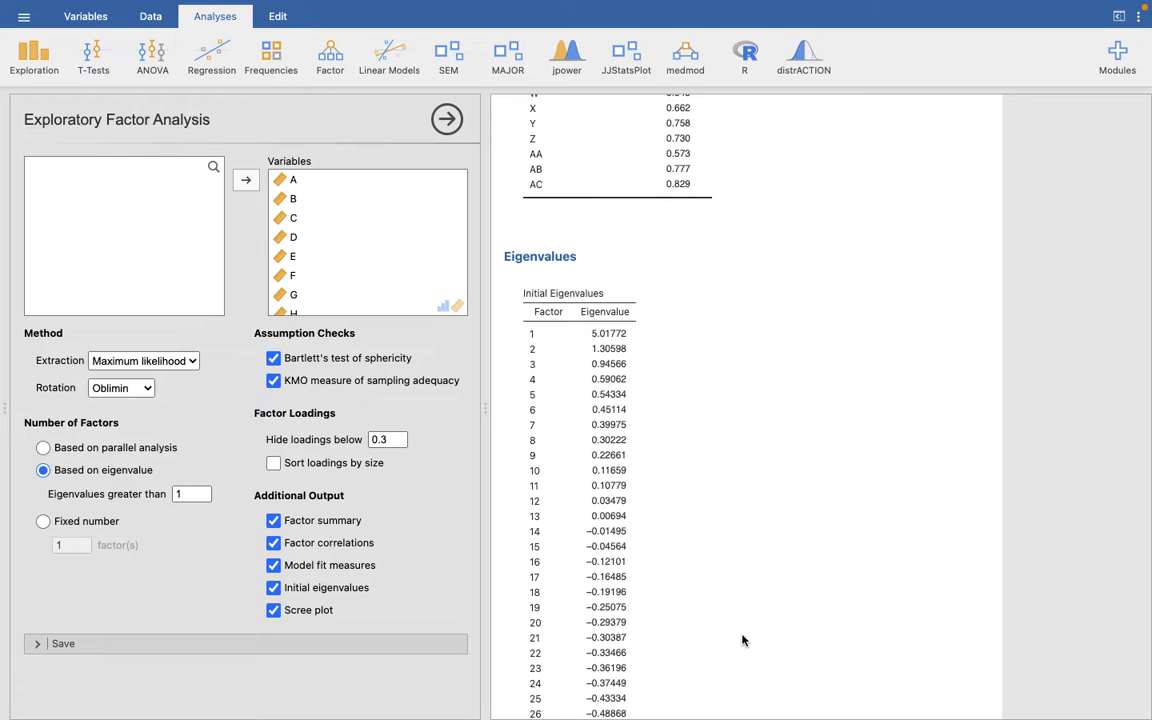
{"action": "scroll", "coordinate": [742, 640], "scroll_direction": "down", "scroll_amount": 9}
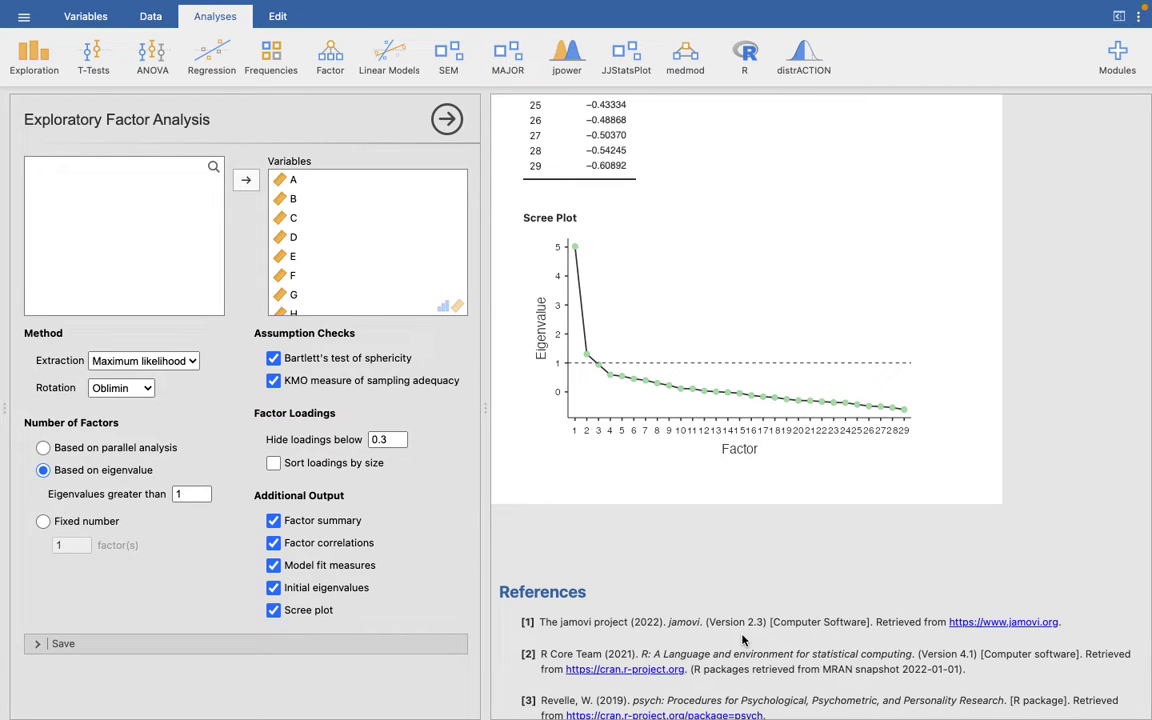
Switch the factor extraction to a fixed number of 1 factor
{"action": "left_click", "coordinate": [42, 522]}
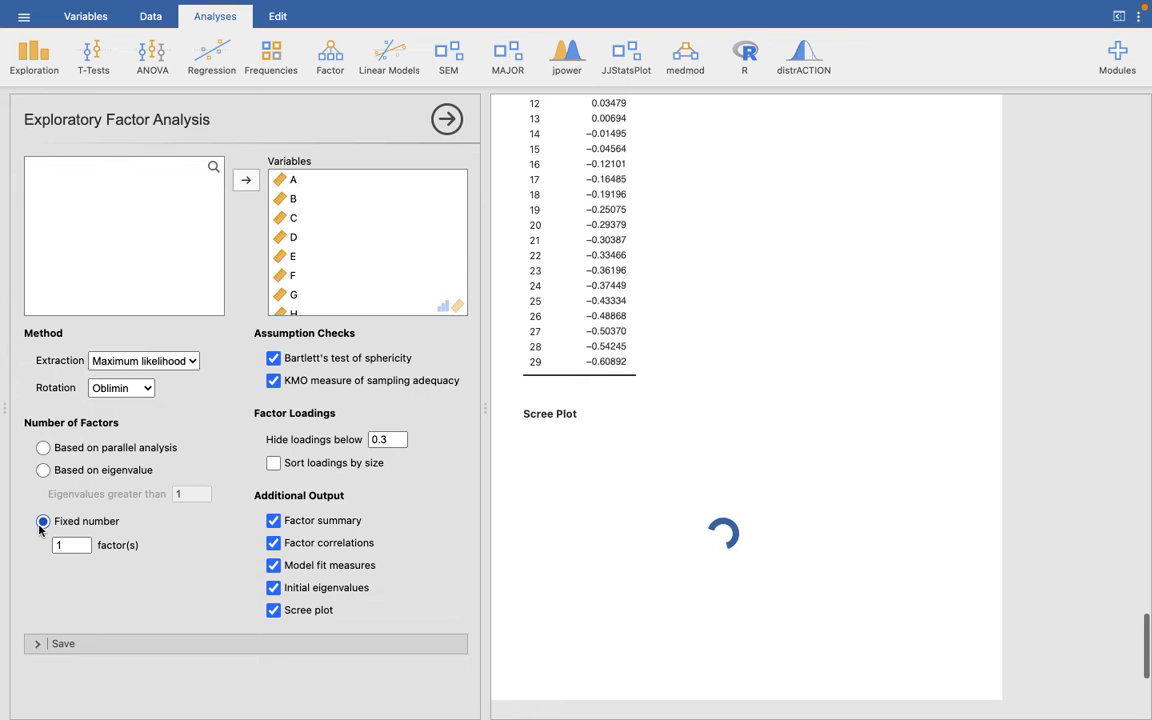
{"action": "left_click", "coordinate": [70, 545]}
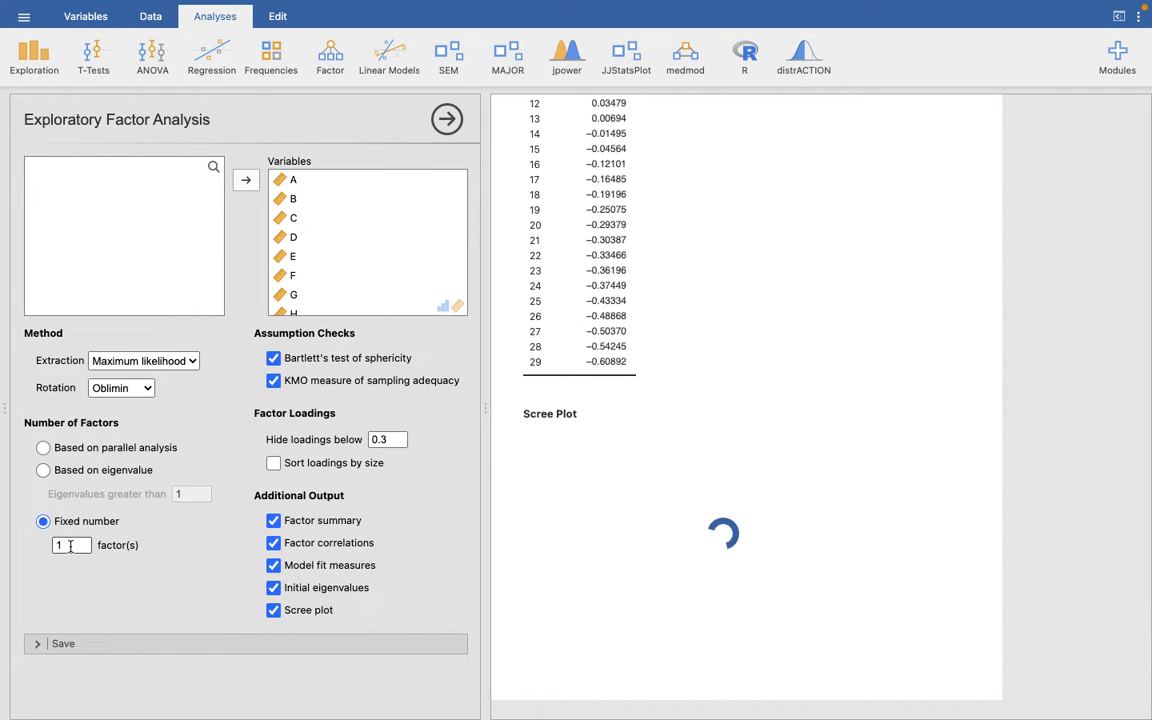
{"action": "scroll", "coordinate": [720, 391], "scroll_direction": "up", "scroll_amount": 10}
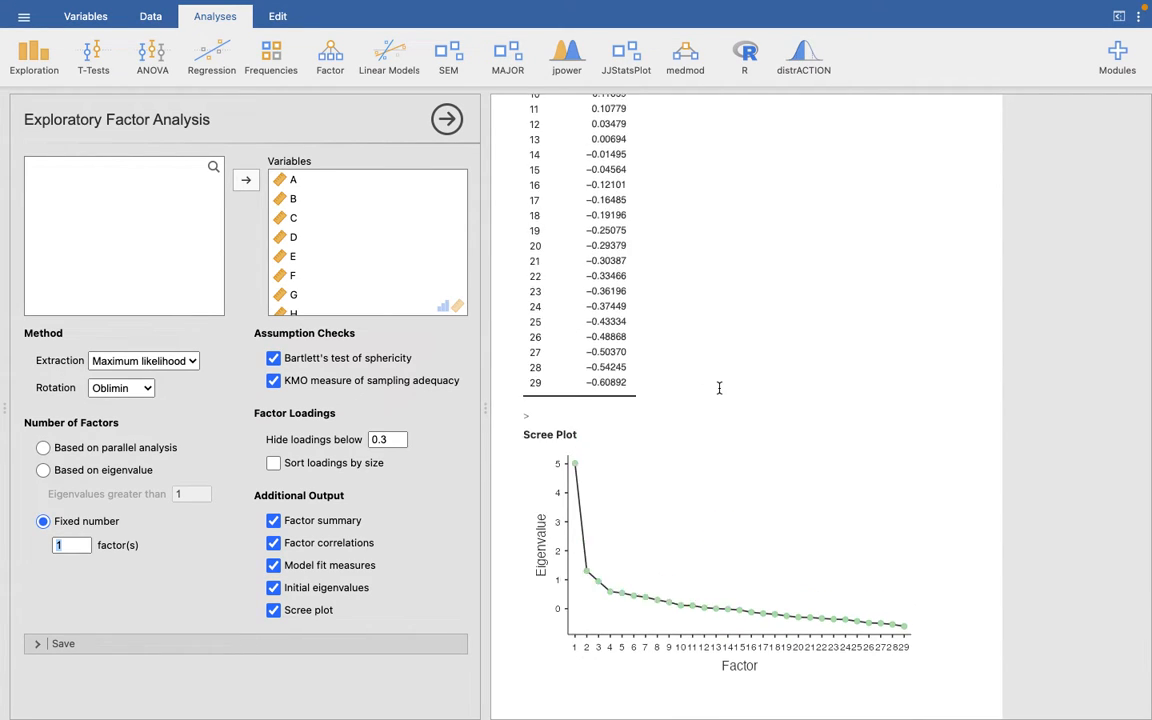
Review the factor loadings, uniqueness values, factor summary and model fit measures of the one-factor solution
{"action": "scroll", "coordinate": [718, 392], "scroll_direction": "up", "scroll_amount": 10}
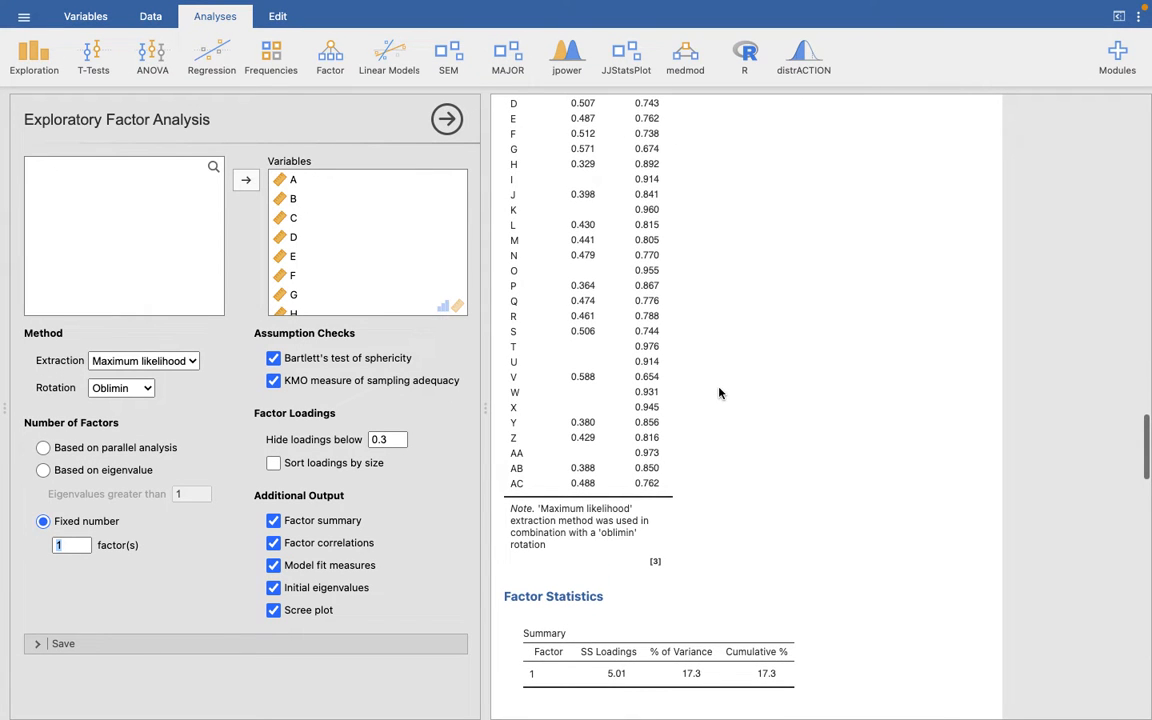
{"action": "scroll", "coordinate": [718, 392], "scroll_direction": "down", "scroll_amount": 1}
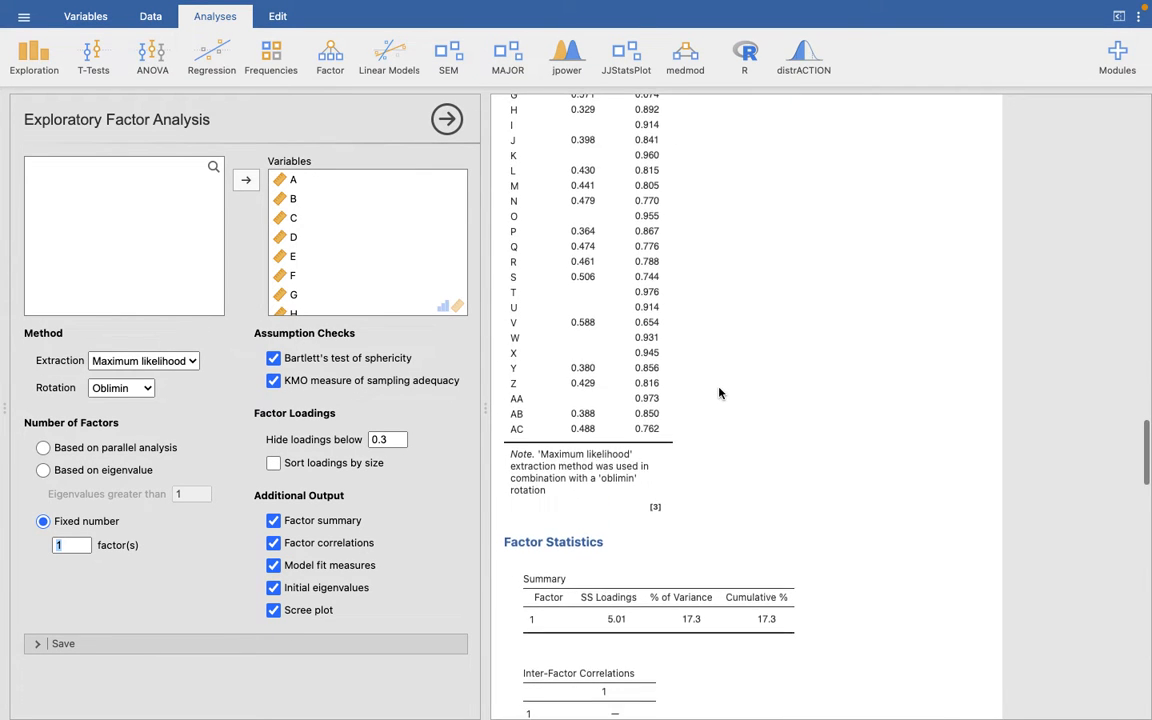
{"action": "scroll", "coordinate": [718, 392], "scroll_direction": "up", "scroll_amount": 5}
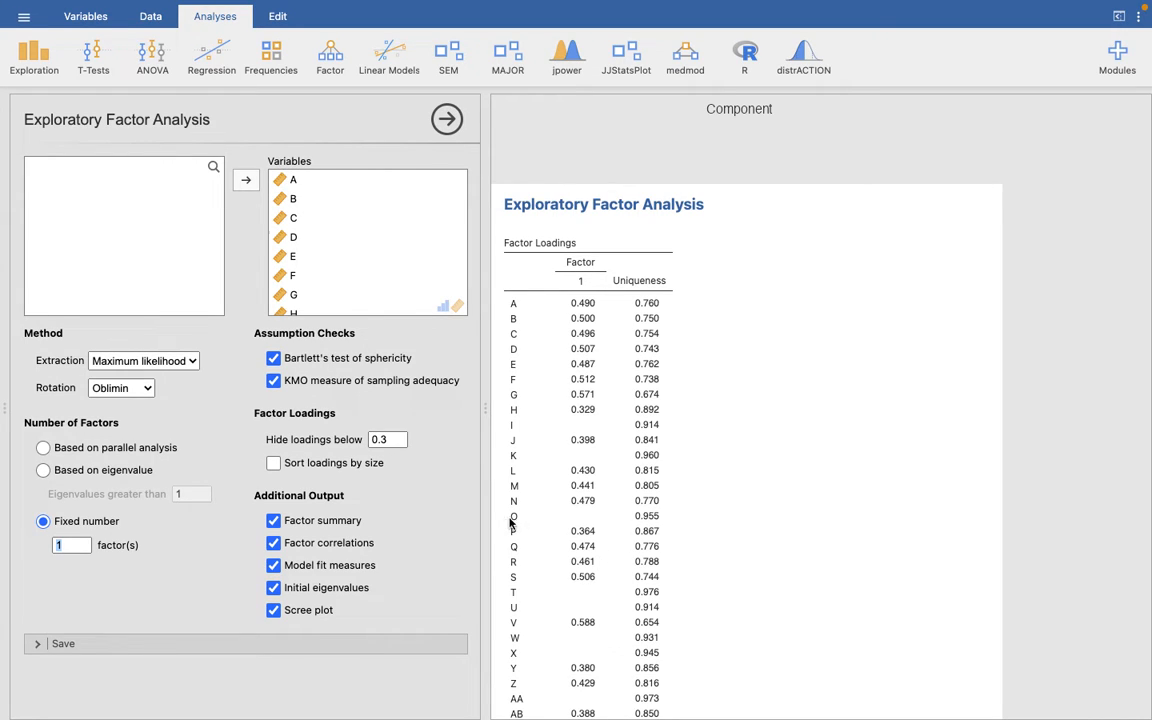
{"action": "scroll", "coordinate": [532, 622], "scroll_direction": "down", "scroll_amount": 5}
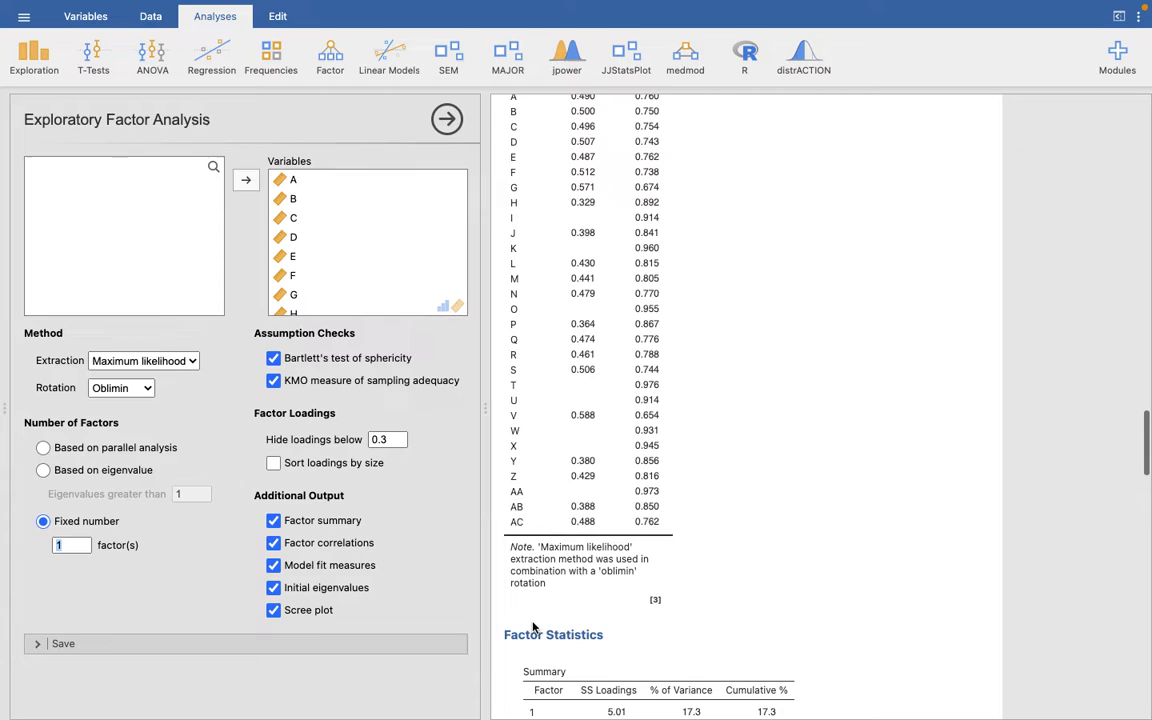
{"action": "scroll", "coordinate": [532, 622], "scroll_direction": "down", "scroll_amount": 5}
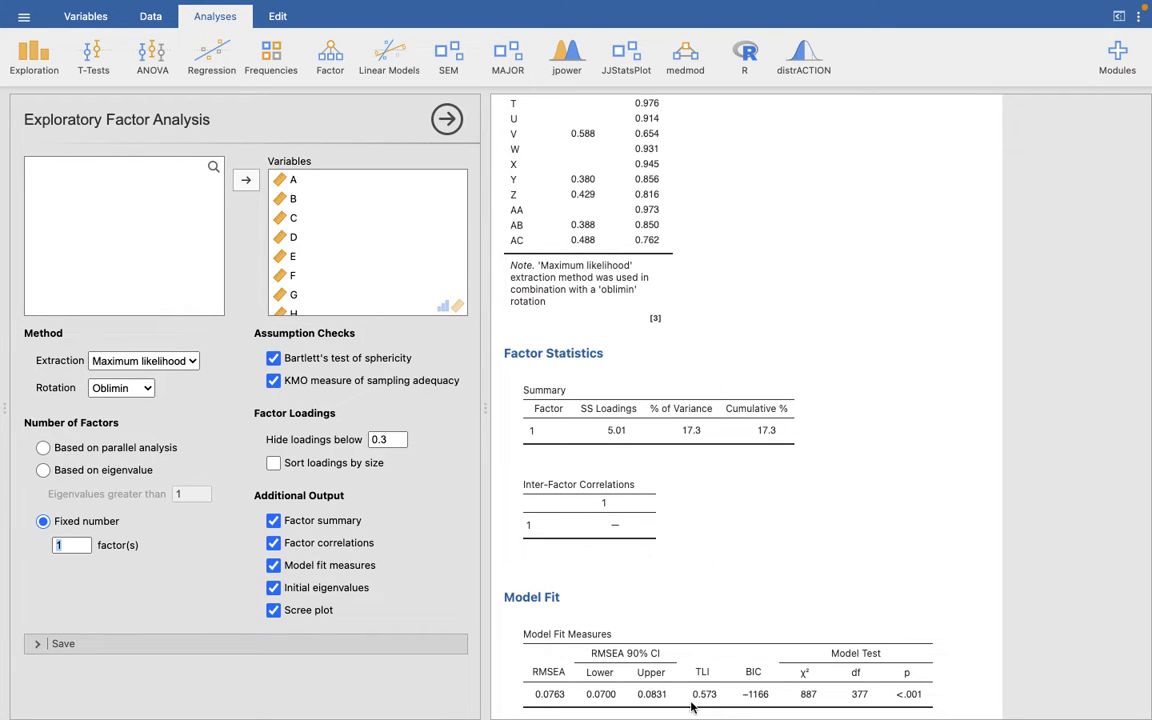
{"action": "scroll", "coordinate": [628, 637], "scroll_direction": "down", "scroll_amount": 2}
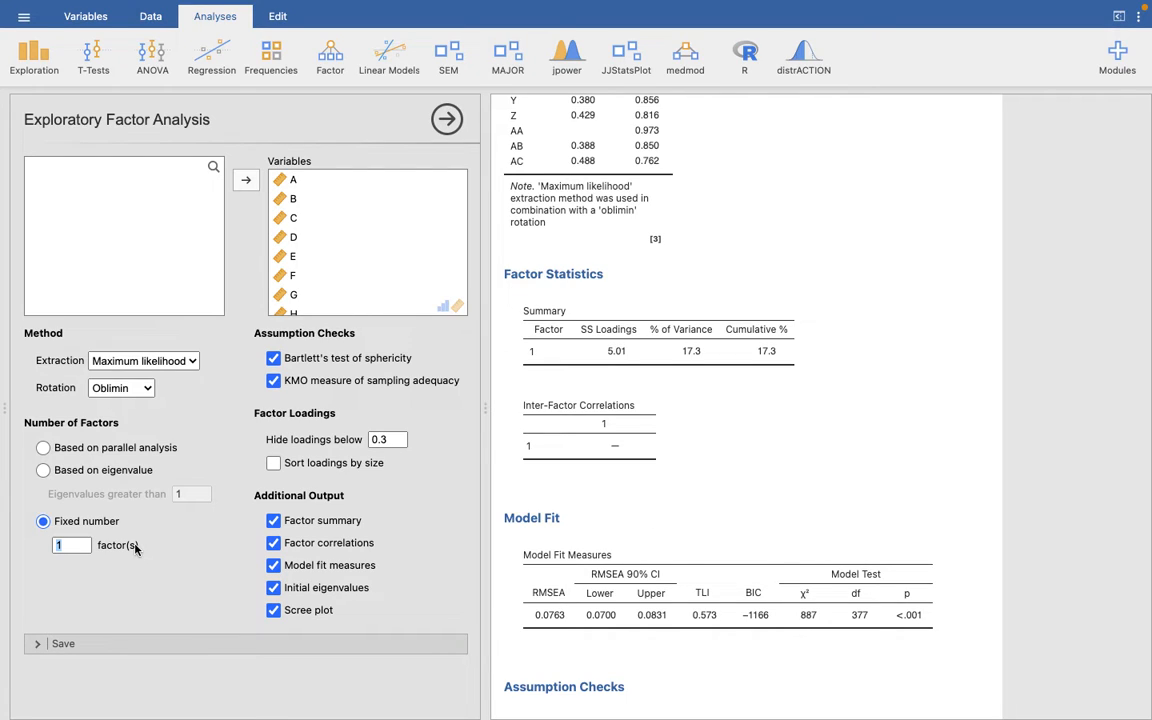
Set the fixed number of factors to 9
{"action": "left_click", "coordinate": [73, 541]}
{"action": "type", "text": "9"}
{"action": "key", "text": "Return"}
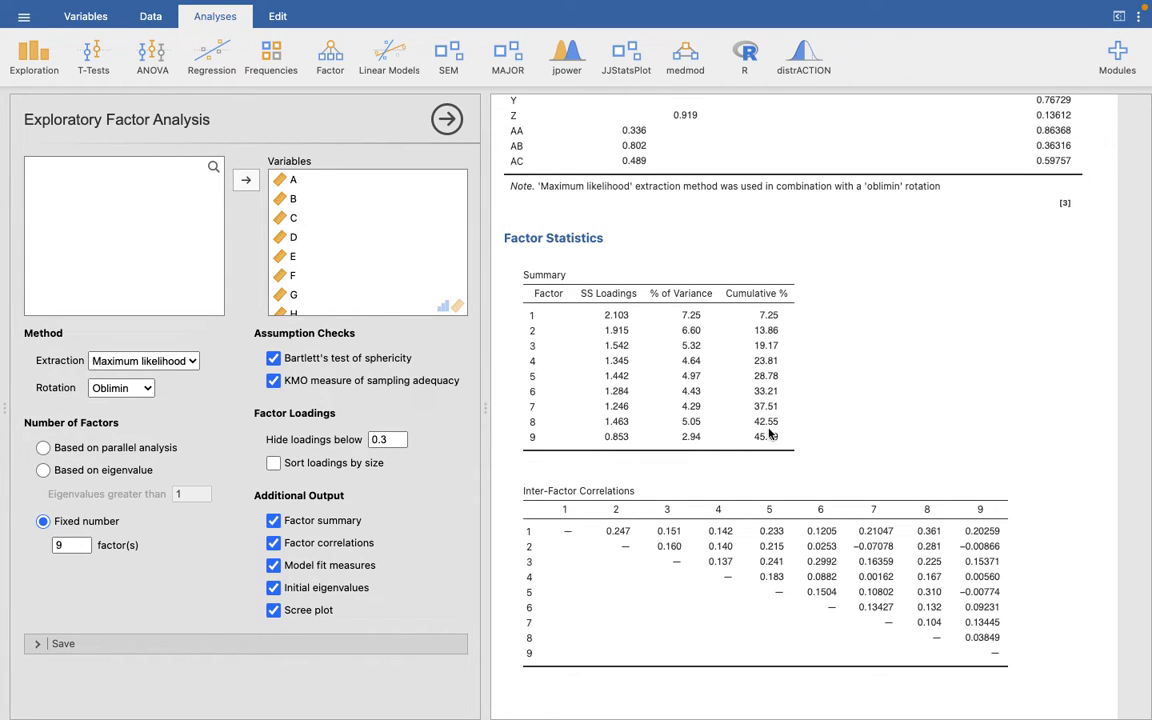
Examine the nine-factor solution's loadings, factor summary, inter-factor correlations, model fit, assumption checks and scree plot
{"action": "scroll", "coordinate": [743, 430], "scroll_direction": "up", "scroll_amount": 10}
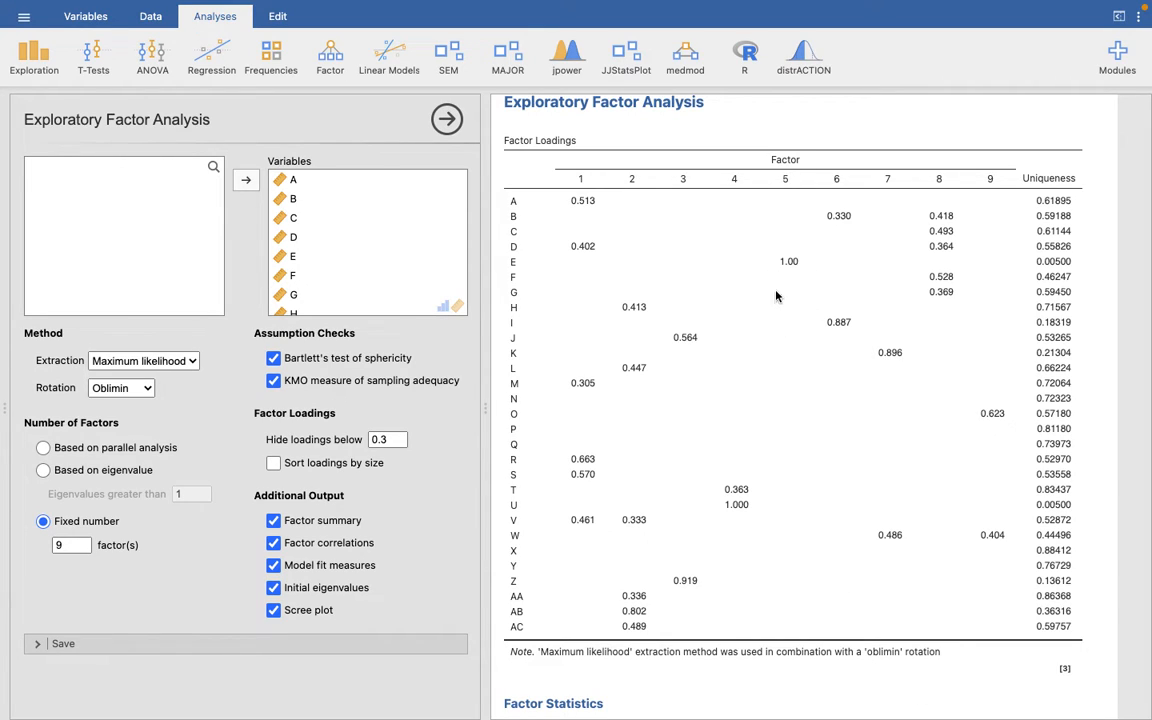
{"action": "scroll", "coordinate": [704, 630], "scroll_direction": "down", "scroll_amount": 5}
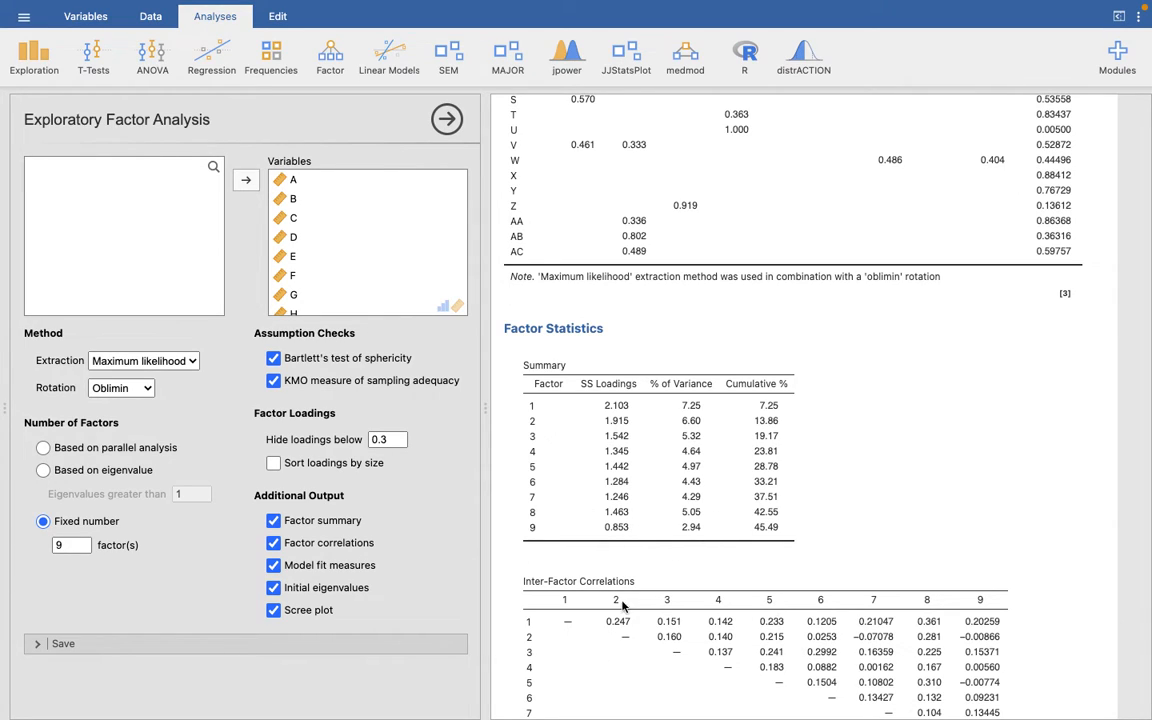
{"action": "scroll", "coordinate": [722, 509], "scroll_direction": "down", "scroll_amount": 5}
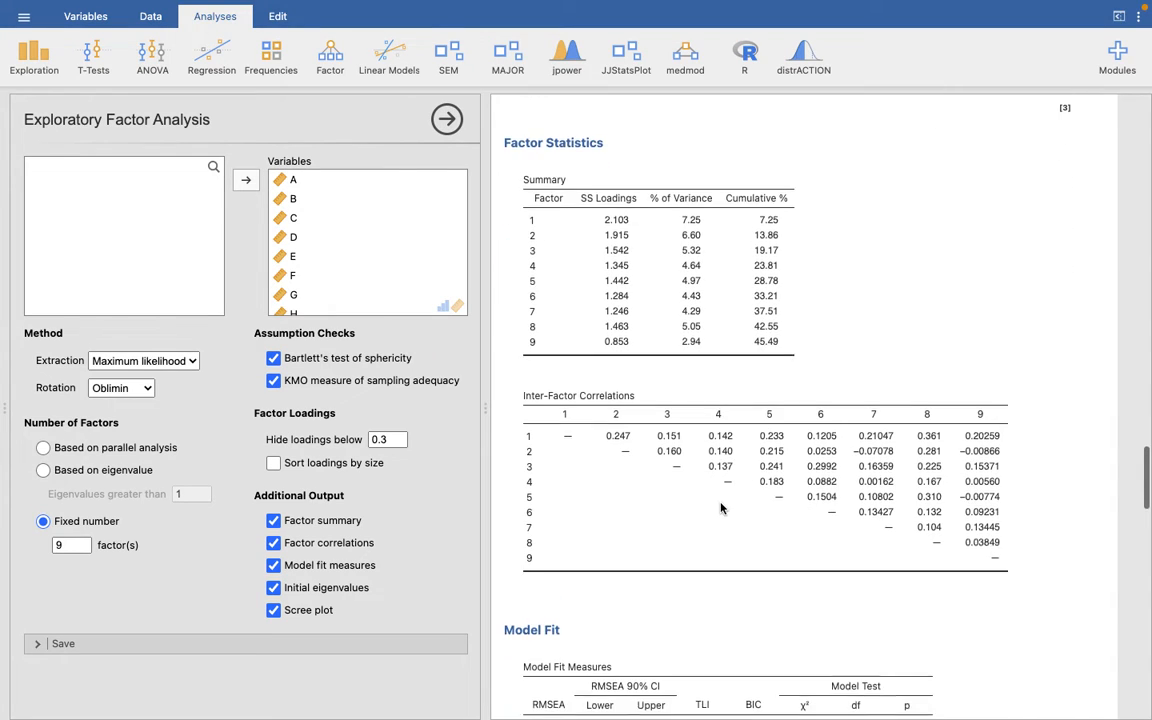
{"action": "scroll", "coordinate": [591, 547], "scroll_direction": "down", "scroll_amount": 8}
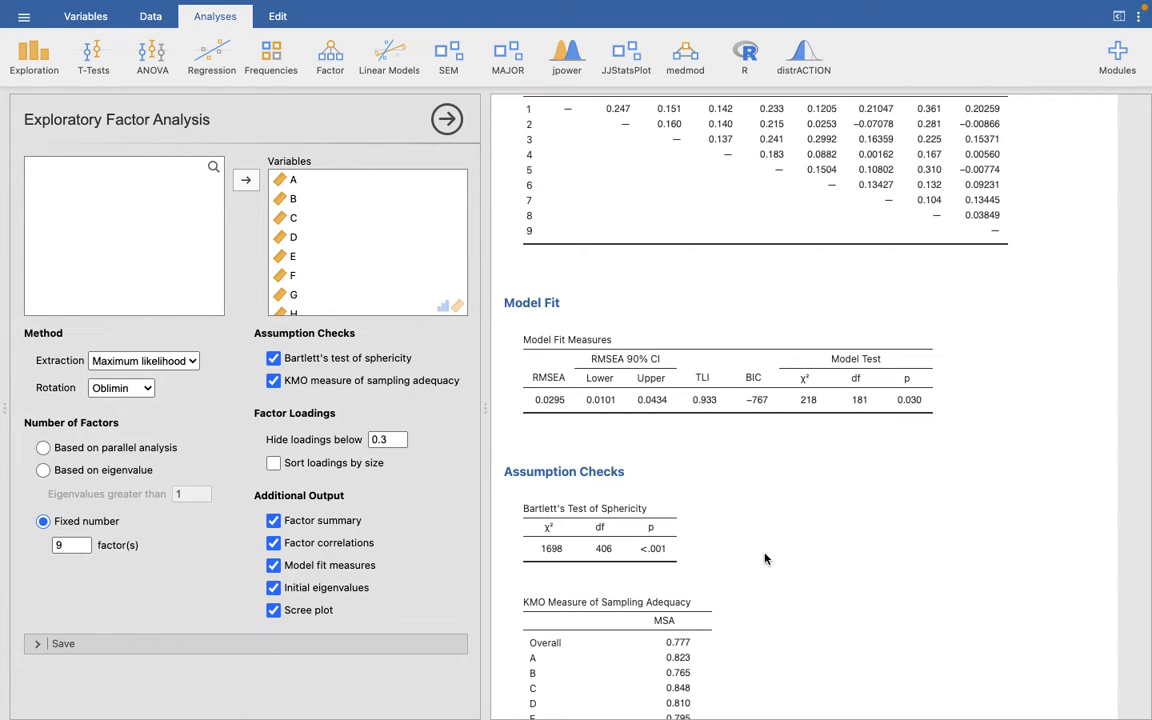
{"action": "scroll", "coordinate": [765, 559], "scroll_direction": "down", "scroll_amount": 10}
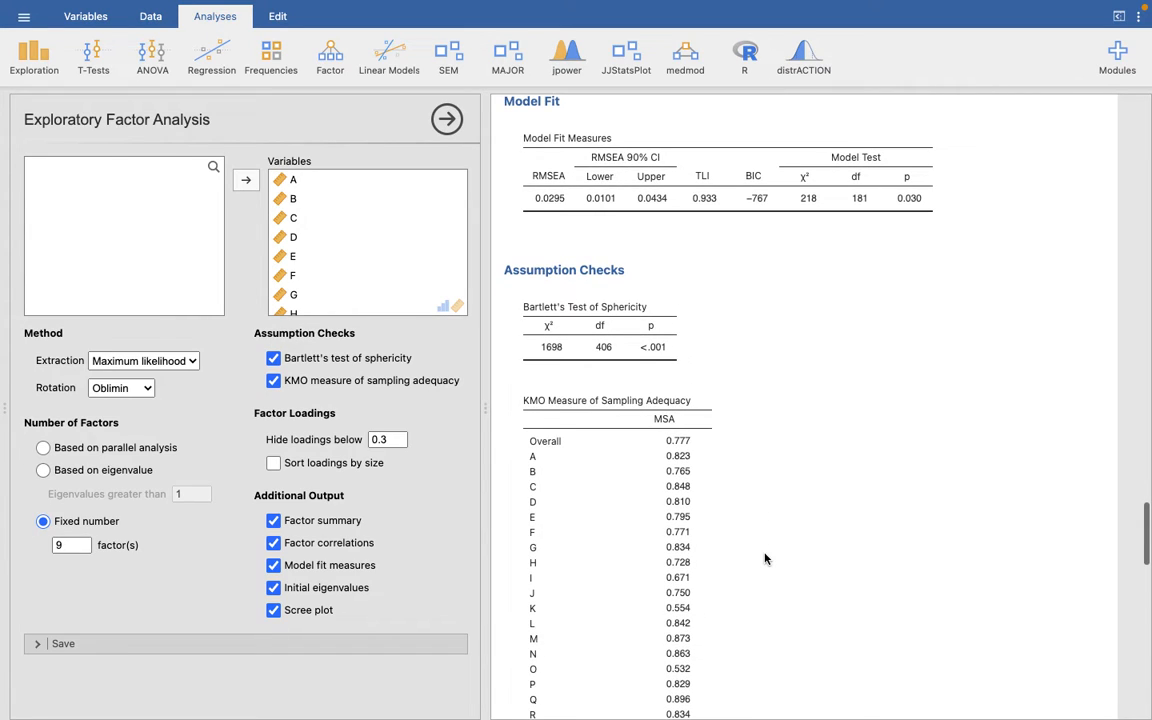
{"action": "scroll", "coordinate": [765, 559], "scroll_direction": "down", "scroll_amount": 7}
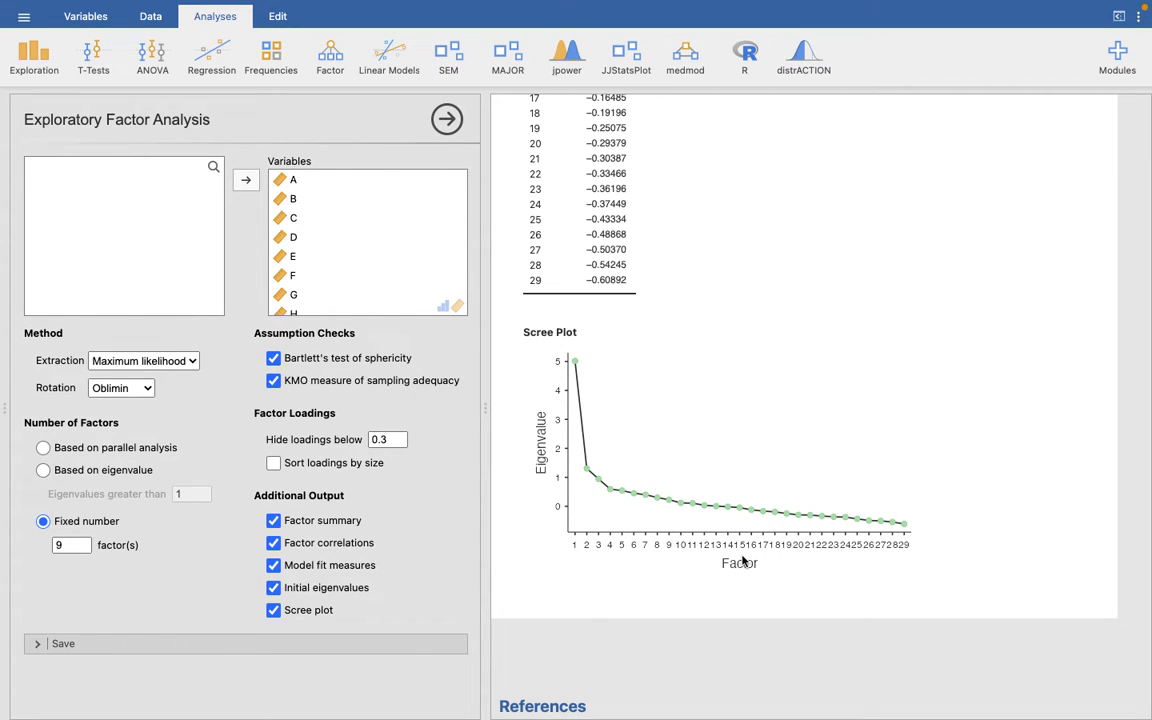
Recheck the initial eigenvalues against the nine-factor solution, and reread its model fit measures, inter-factor correlations and factor summary
{"action": "scroll", "coordinate": [742, 561], "scroll_direction": "up", "scroll_amount": 15}
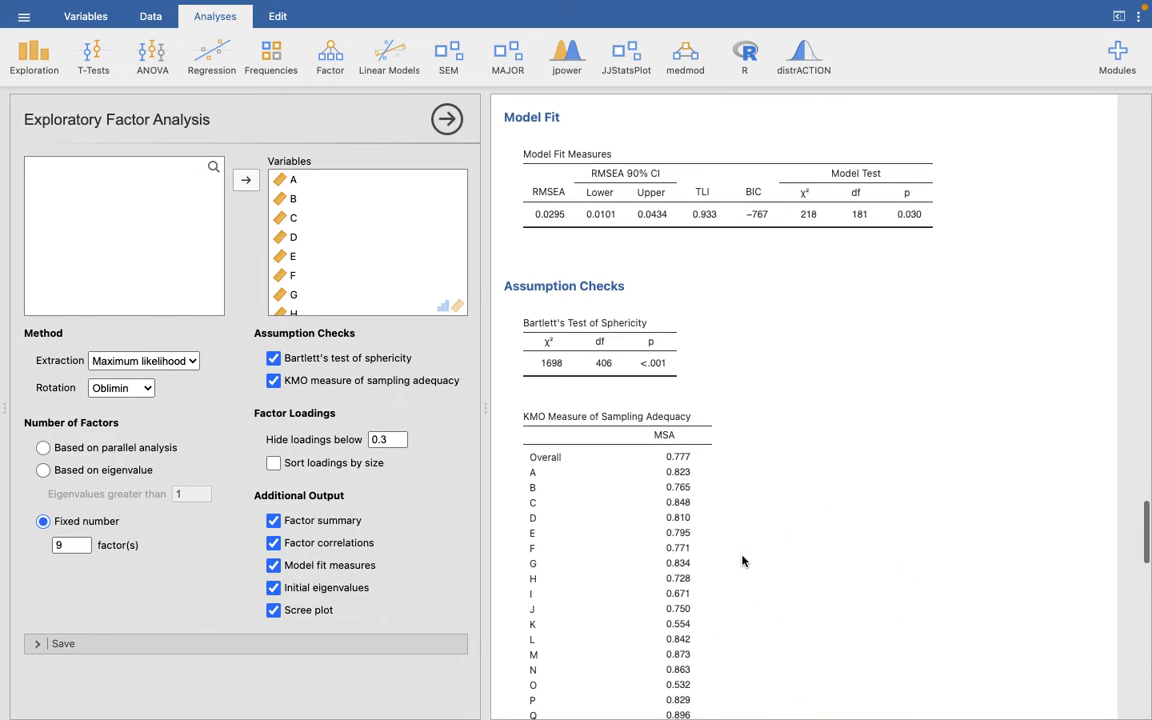
{"action": "scroll", "coordinate": [742, 561], "scroll_direction": "down", "scroll_amount": 10}
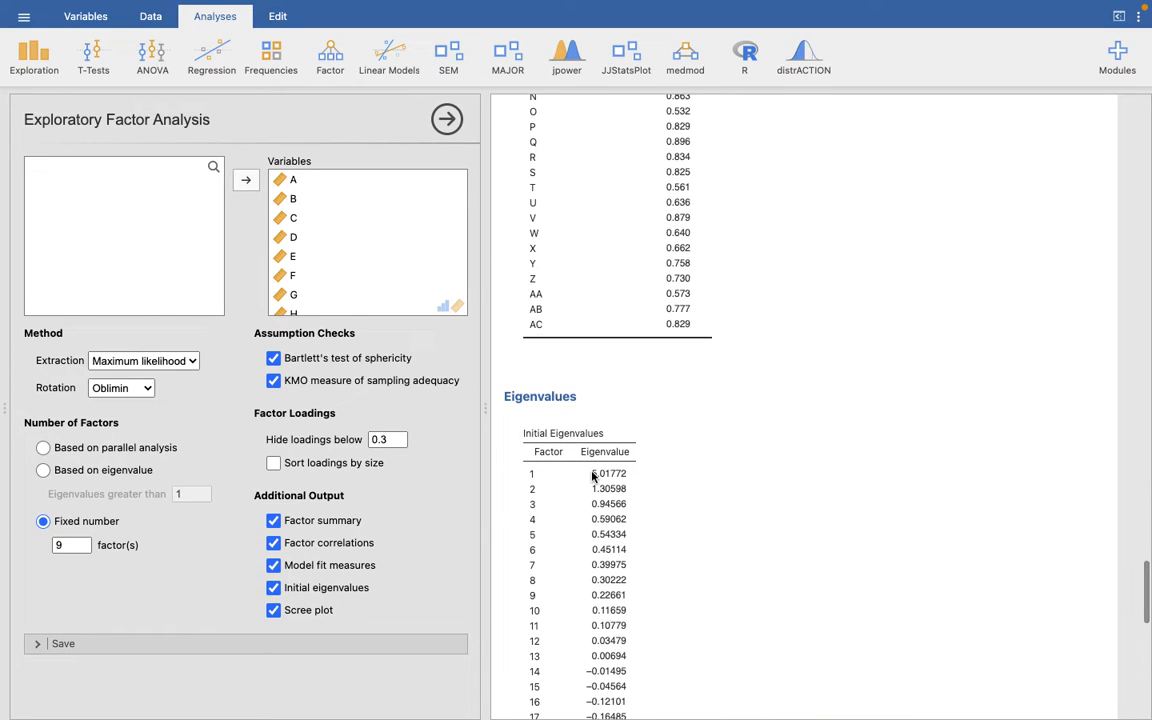
{"action": "scroll", "coordinate": [592, 477], "scroll_direction": "down", "scroll_amount": 2}
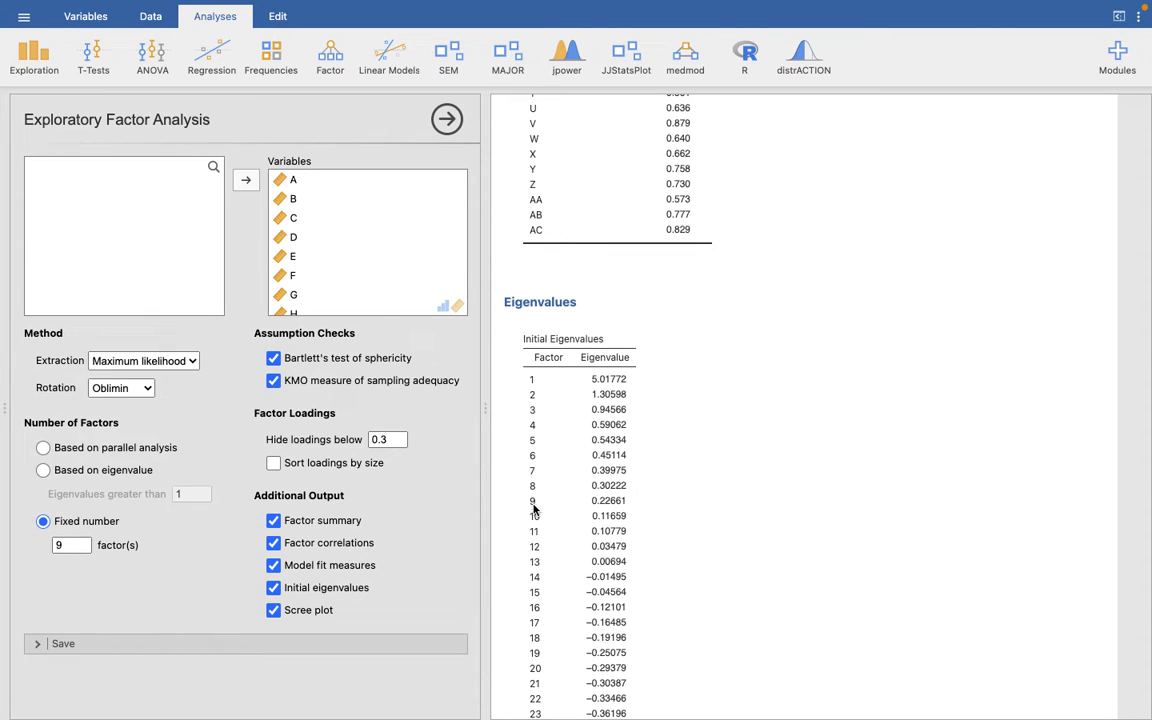
{"action": "scroll", "coordinate": [922, 615], "scroll_direction": "up", "scroll_amount": 18}
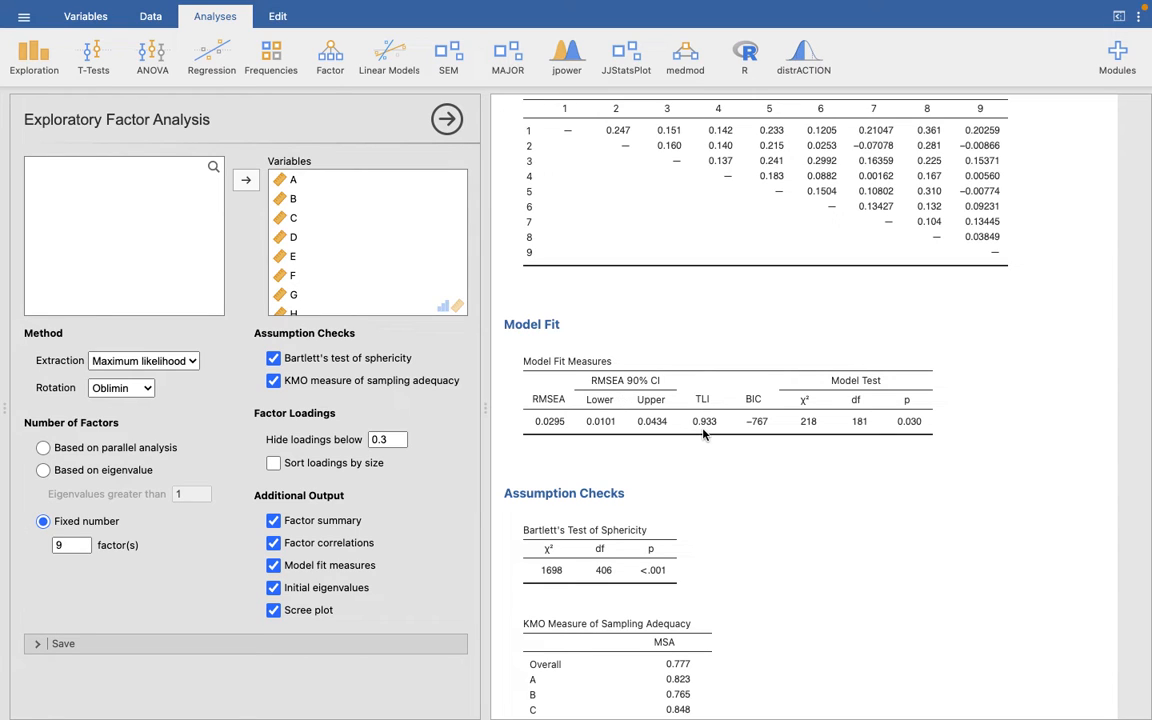
{"action": "scroll", "coordinate": [792, 643], "scroll_direction": "up", "scroll_amount": 1}
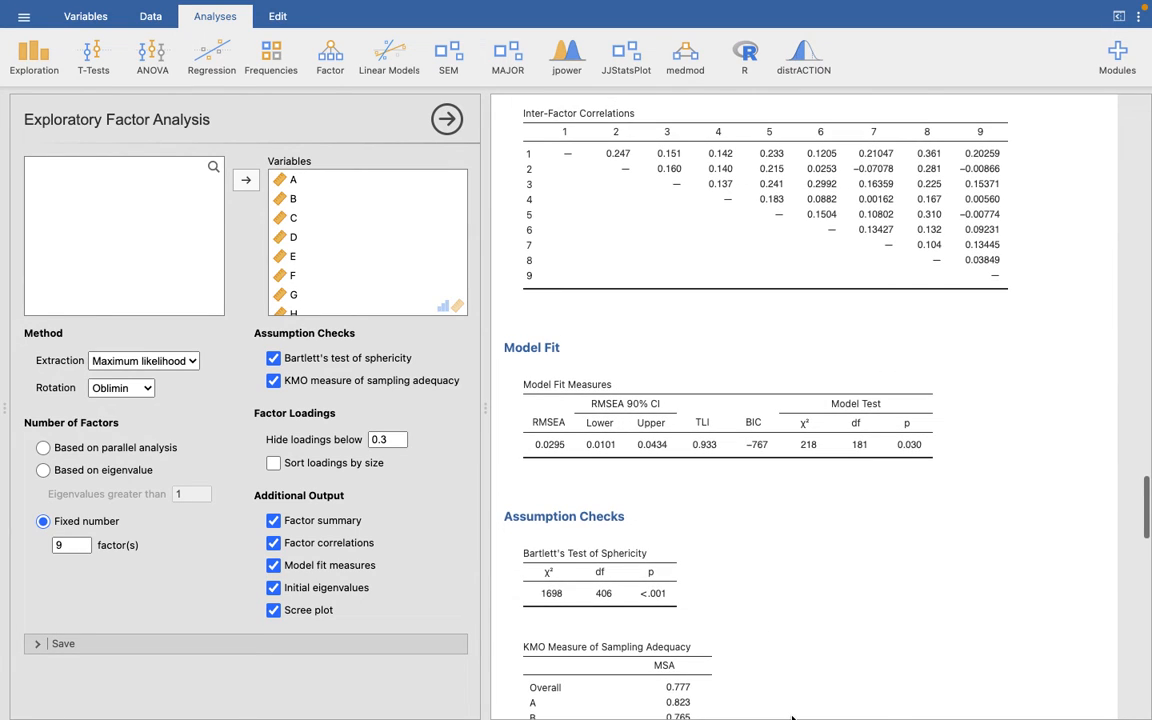
{"action": "scroll", "coordinate": [792, 714], "scroll_direction": "up", "scroll_amount": 4}
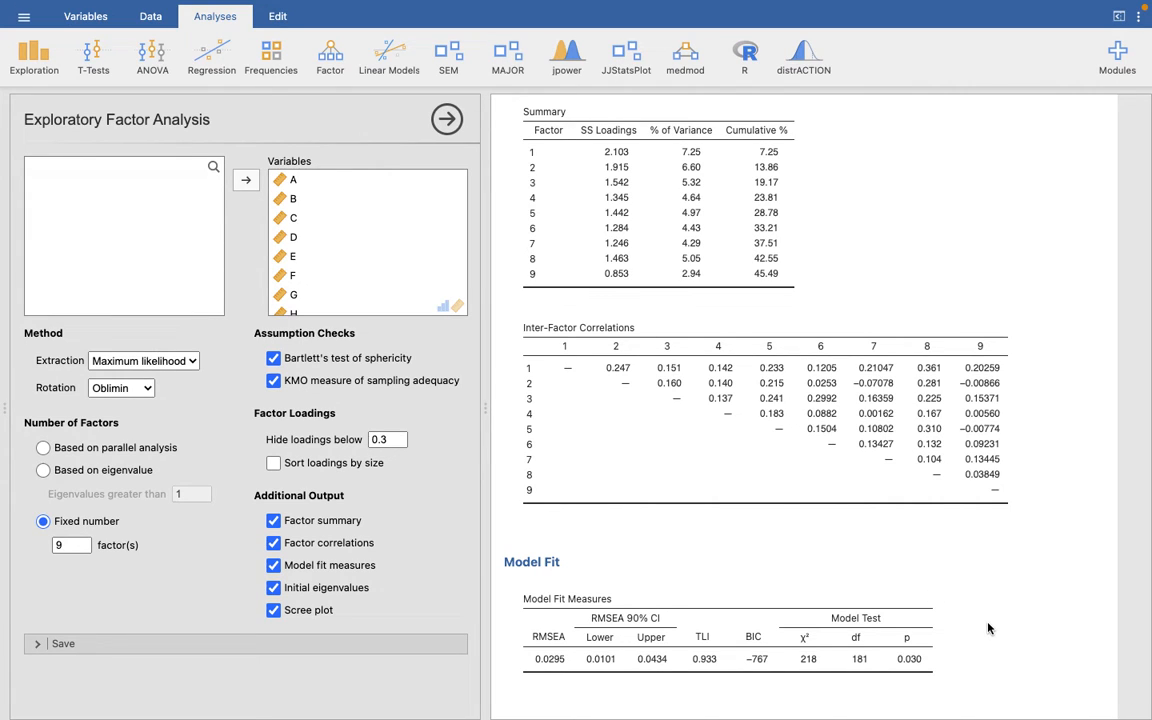
Set the fixed number of factors to 3
{"action": "scroll", "coordinate": [988, 628], "scroll_direction": "up", "scroll_amount": 6}
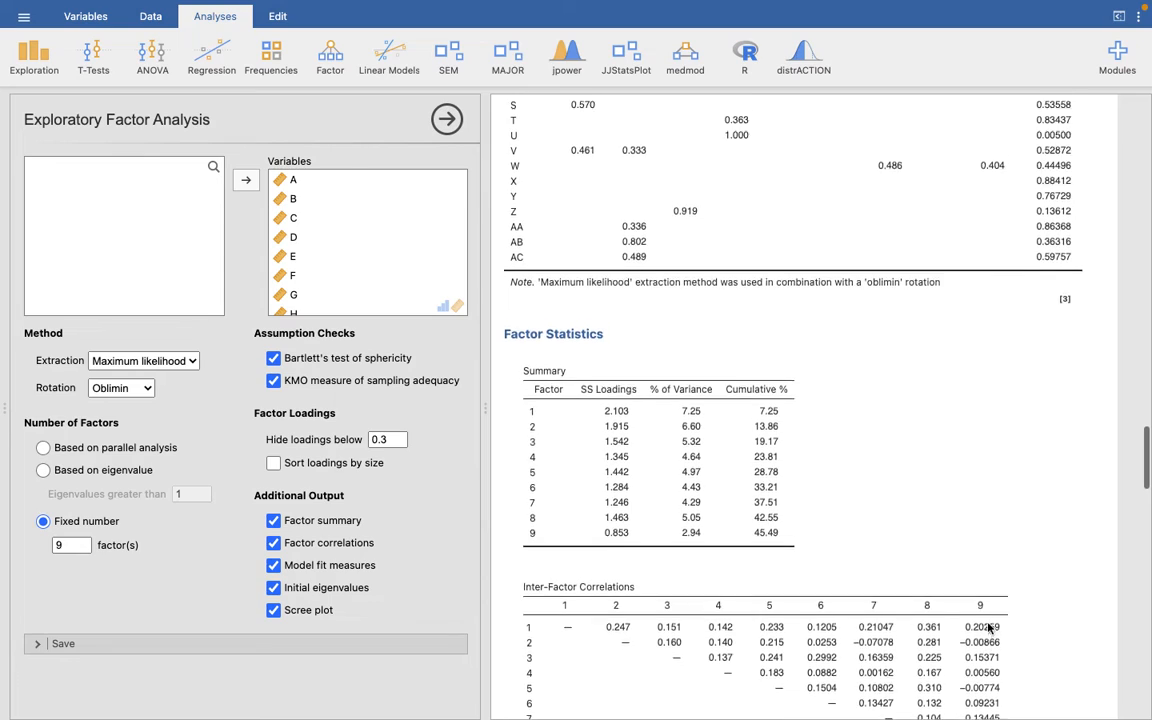
{"action": "scroll", "coordinate": [988, 628], "scroll_direction": "up", "scroll_amount": 5}
{"action": "scroll", "coordinate": [989, 632], "scroll_direction": "down", "scroll_amount": 10}
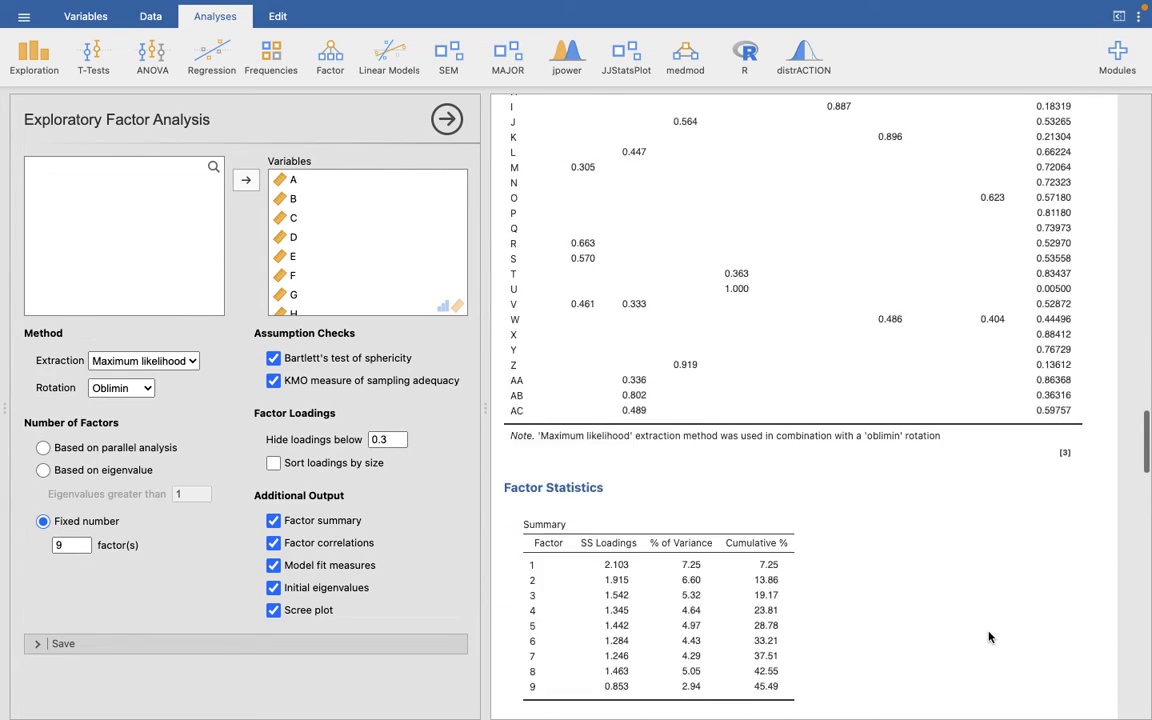
{"action": "scroll", "coordinate": [989, 637], "scroll_direction": "down", "scroll_amount": 3}
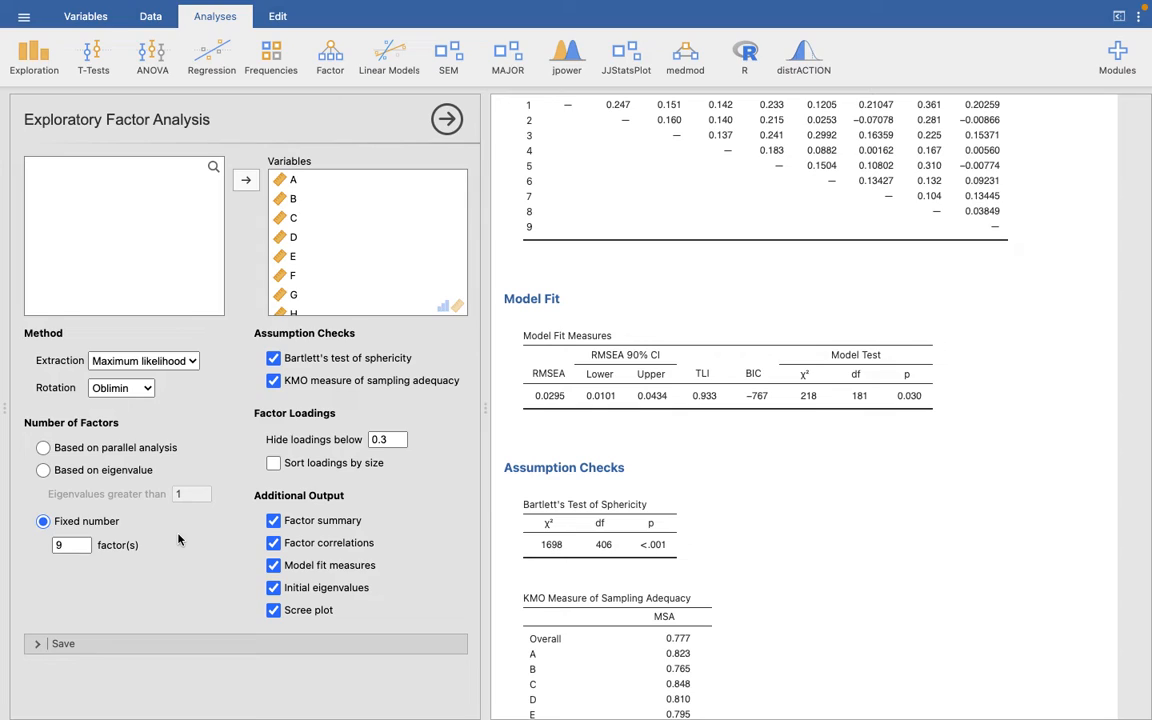
{"action": "left_click", "coordinate": [79, 544]}
{"action": "type", "text": "3"}
{"action": "key", "text": "Return"}
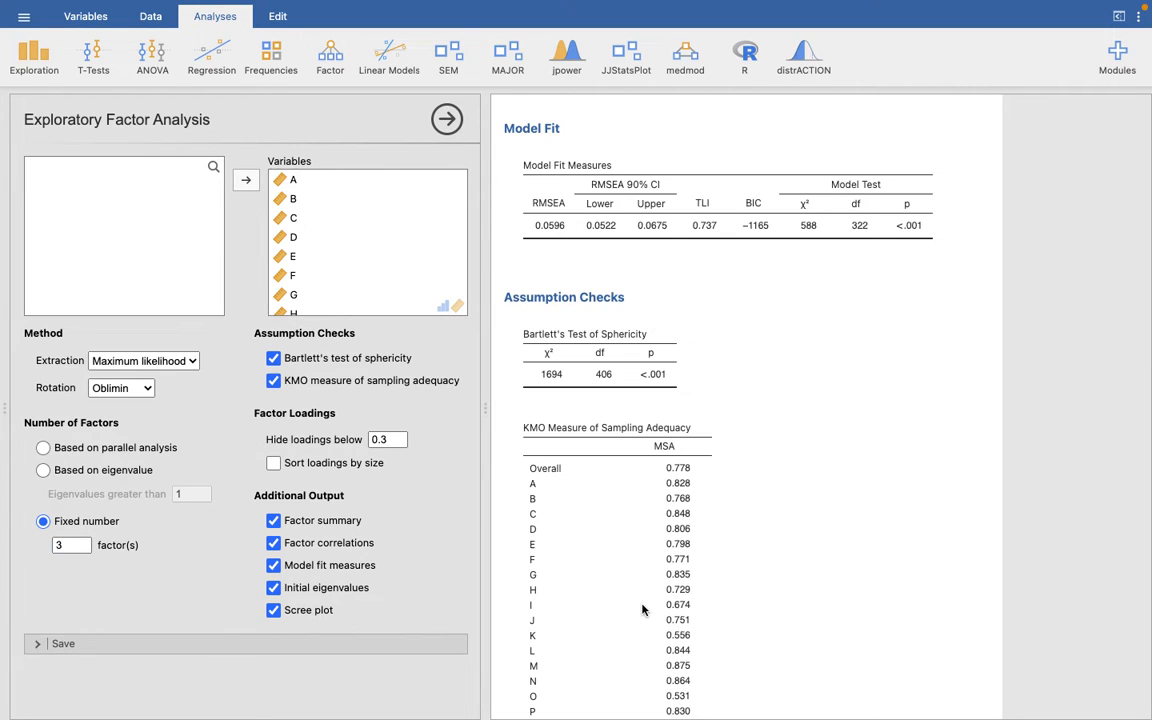
Examine the three-factor solution's loadings, uniqueness values, factor summary, inter-factor correlations, model fit measures, eigenvalues and scree plot
{"action": "scroll", "coordinate": [612, 404], "scroll_direction": "up", "scroll_amount": 5}
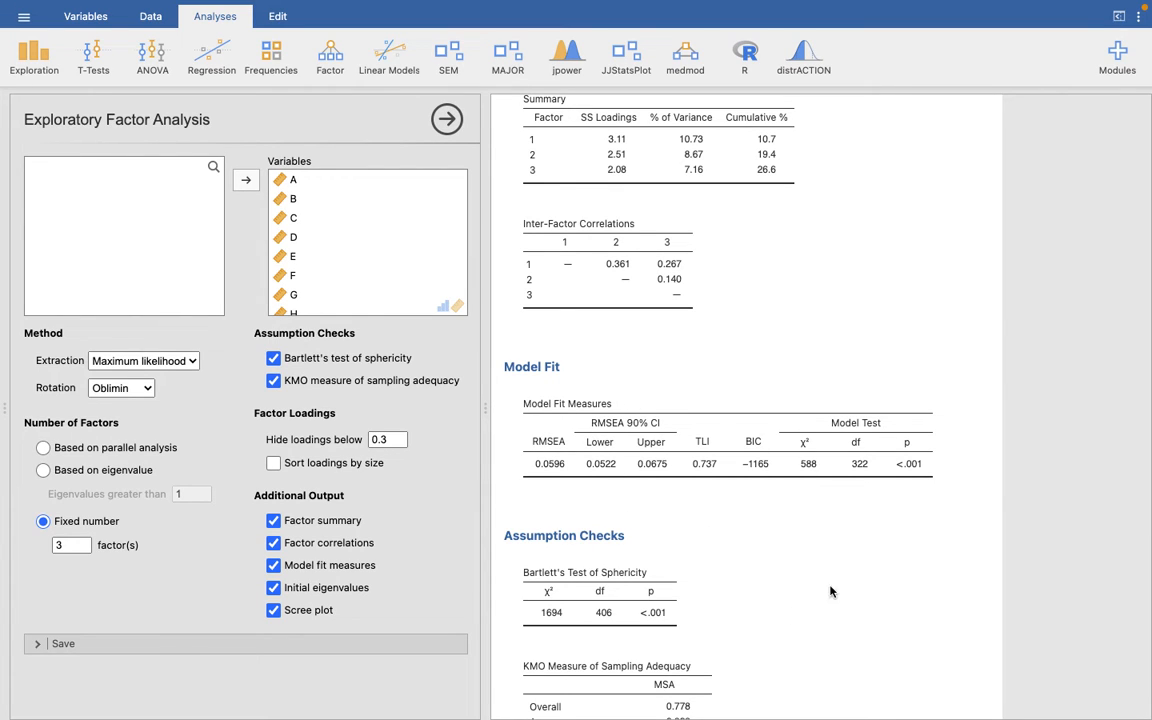
{"action": "scroll", "coordinate": [657, 489], "scroll_direction": "up", "scroll_amount": 2}
{"action": "scroll", "coordinate": [657, 489], "scroll_direction": "up", "scroll_amount": 10}
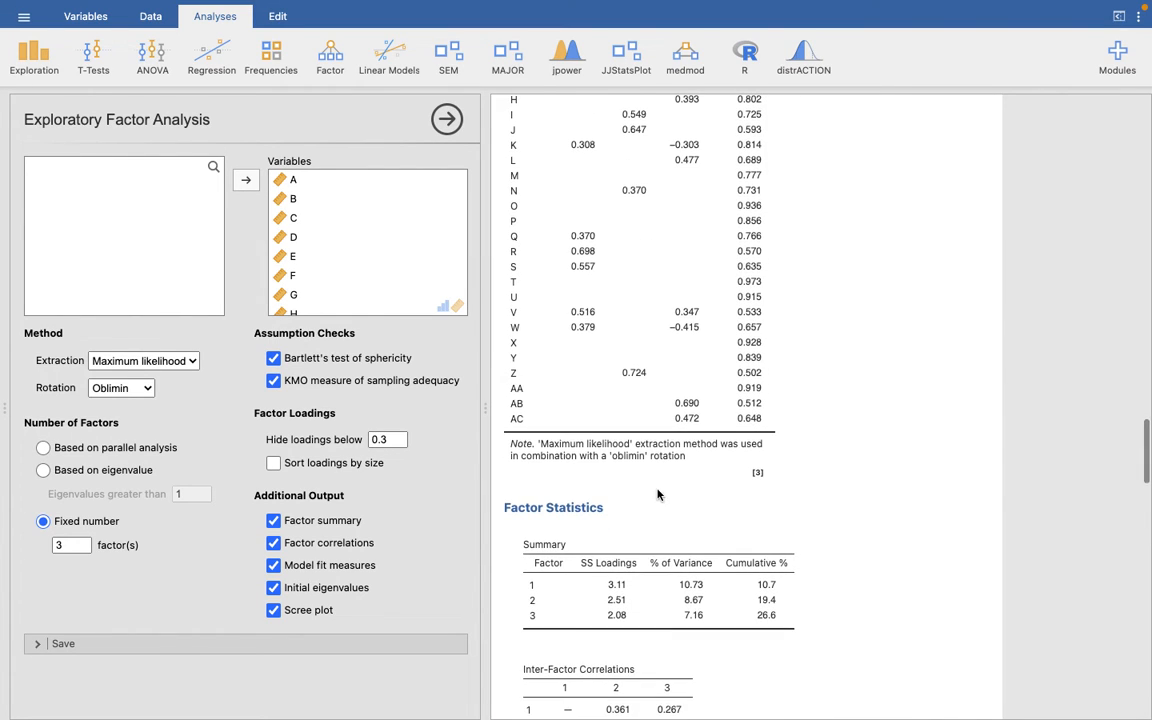
{"action": "scroll", "coordinate": [740, 545], "scroll_direction": "up", "scroll_amount": 5}
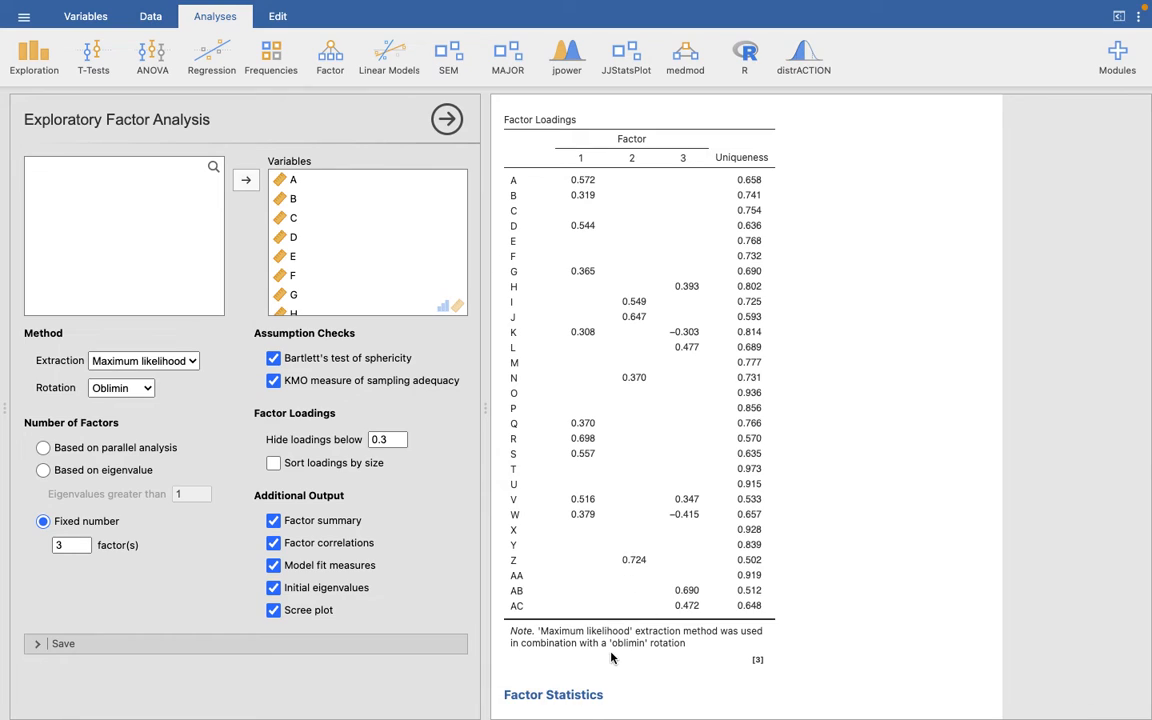
{"action": "scroll", "coordinate": [612, 657], "scroll_direction": "down", "scroll_amount": 10}
{"action": "scroll", "coordinate": [612, 657], "scroll_direction": "down", "scroll_amount": 1}
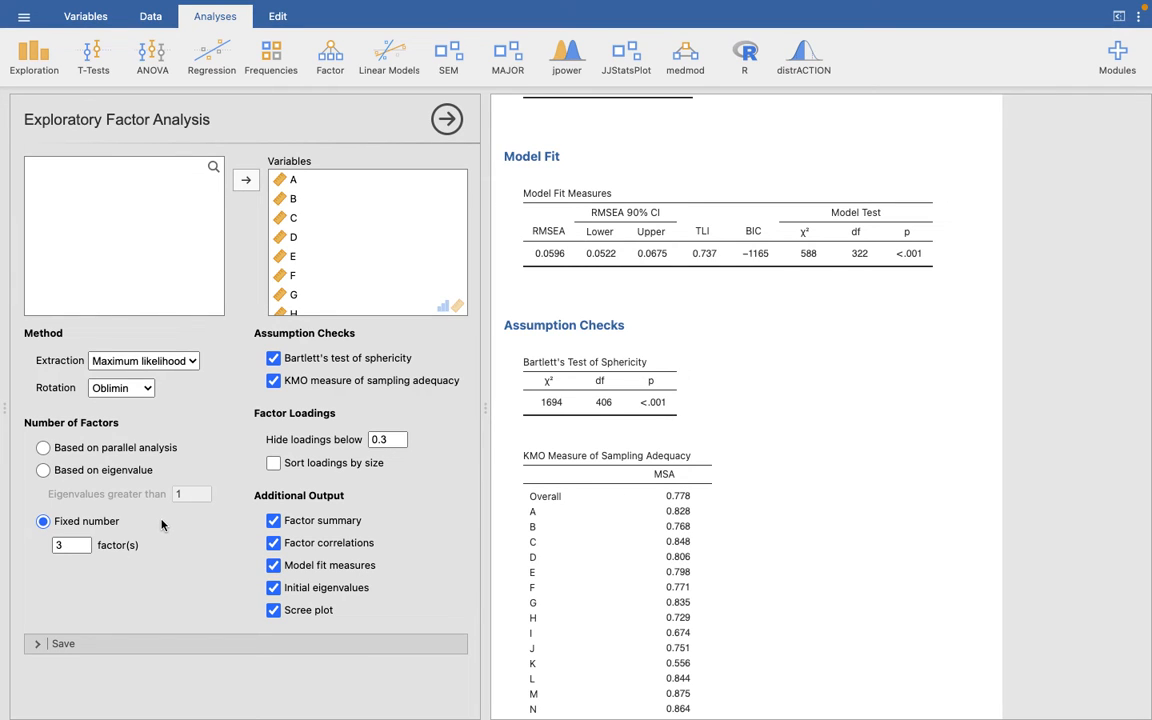
{"action": "scroll", "coordinate": [674, 288], "scroll_direction": "up", "scroll_amount": 10}
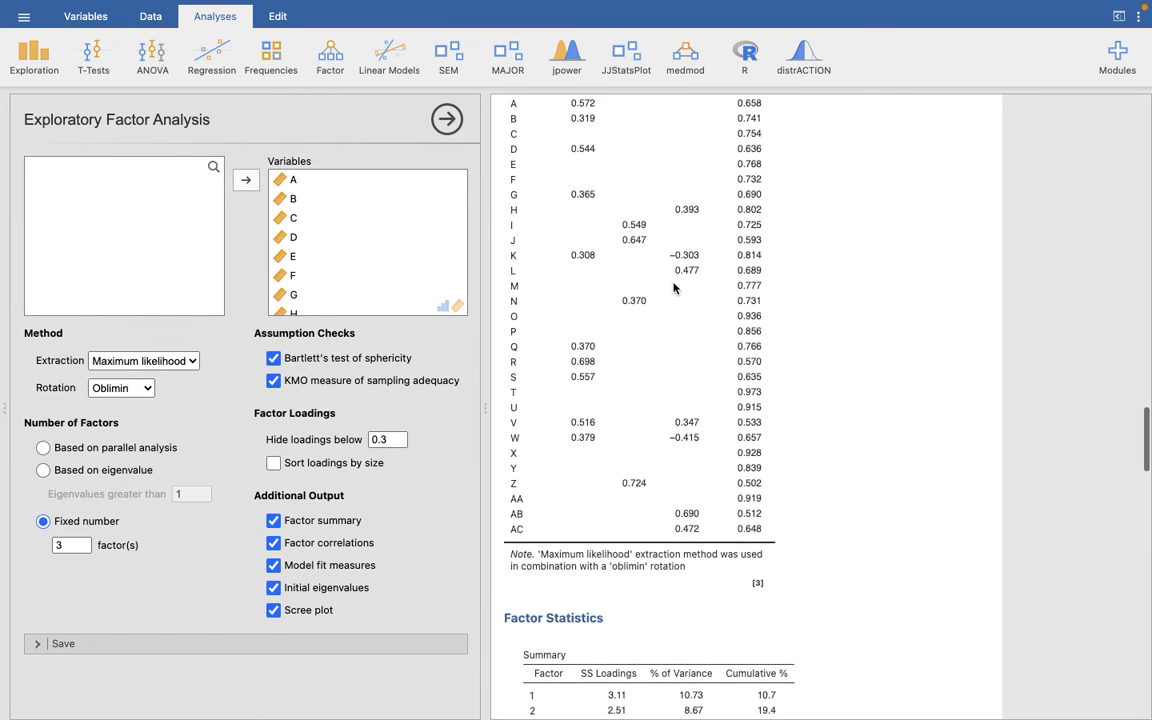
{"action": "scroll", "coordinate": [674, 288], "scroll_direction": "up", "scroll_amount": 2}
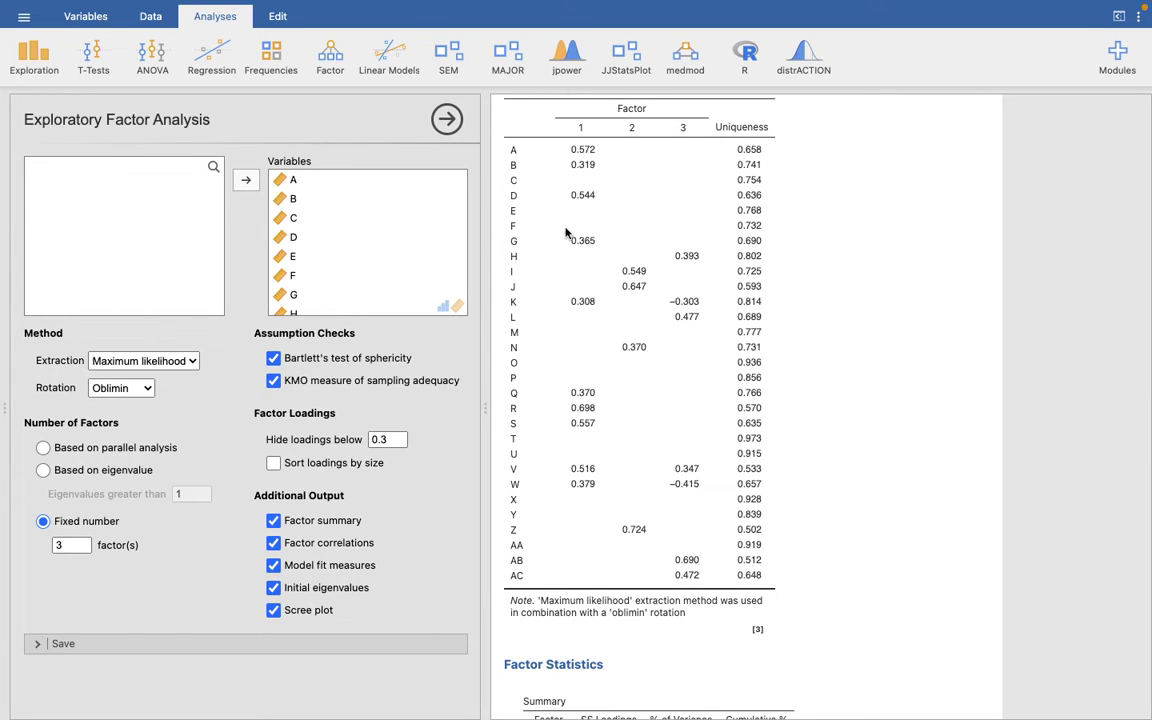
{"action": "scroll", "coordinate": [838, 548], "scroll_direction": "down", "scroll_amount": 10}
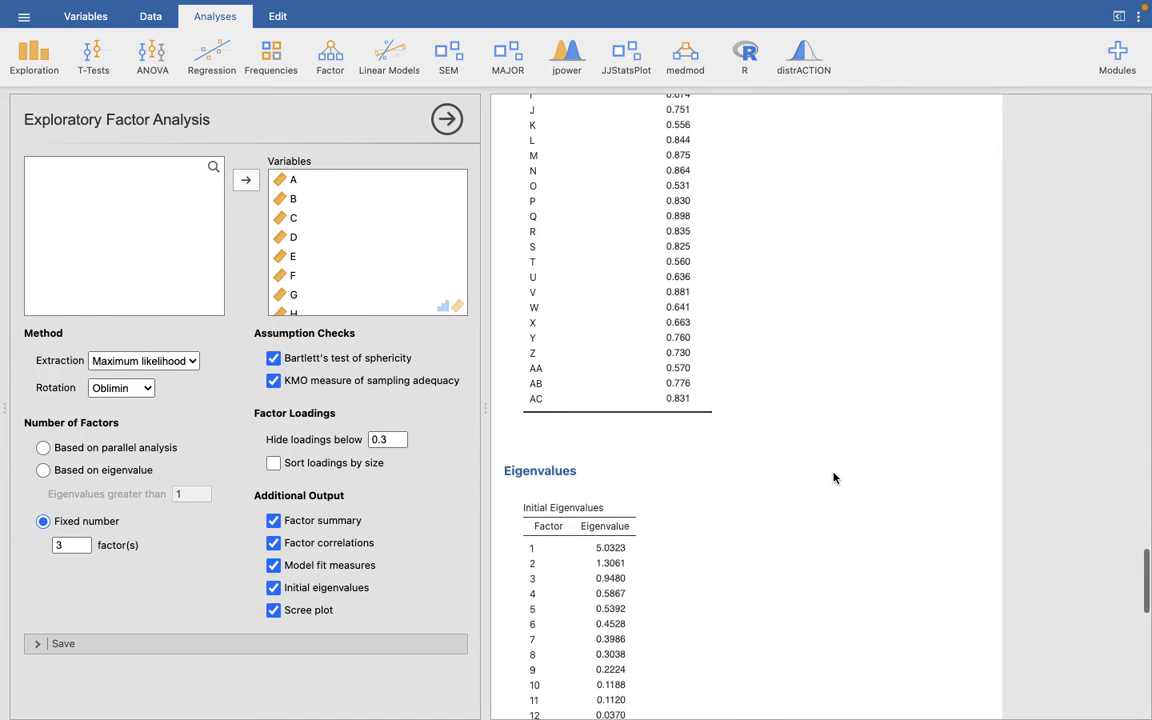
{"action": "scroll", "coordinate": [834, 478], "scroll_direction": "down", "scroll_amount": 10}
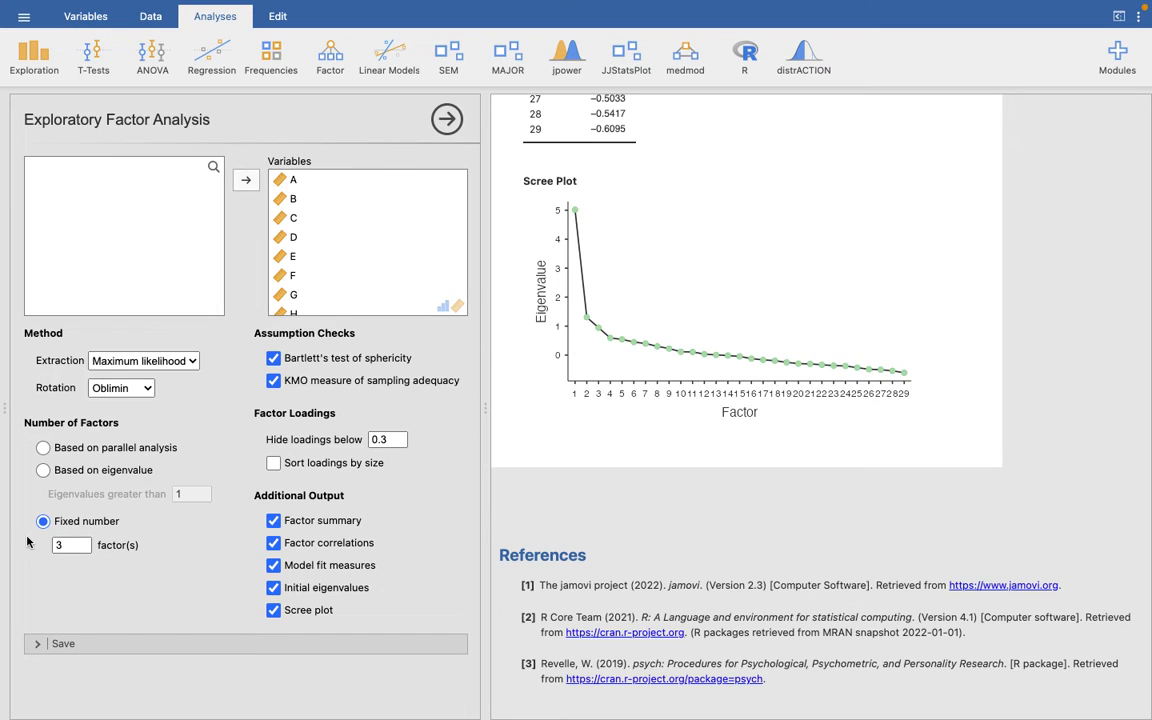
Change the fixed number of factors to 4
{"action": "double_click", "coordinate": [71, 546]}
{"action": "type", "text": "4"}
{"action": "key", "text": "Return"}
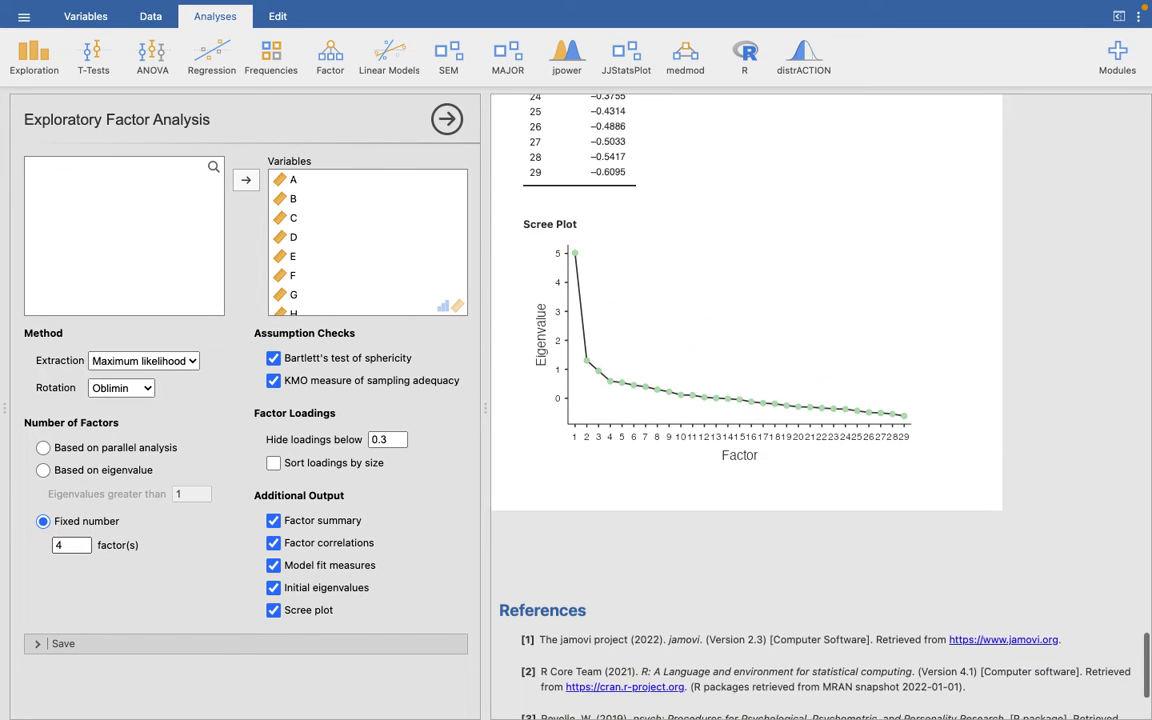
Examine the four-factor solution's model fit, factor loadings and uniqueness values, and recheck the initial eigenvalues and scree plot
{"action": "scroll", "coordinate": [651, 429], "scroll_direction": "up", "scroll_amount": 5}
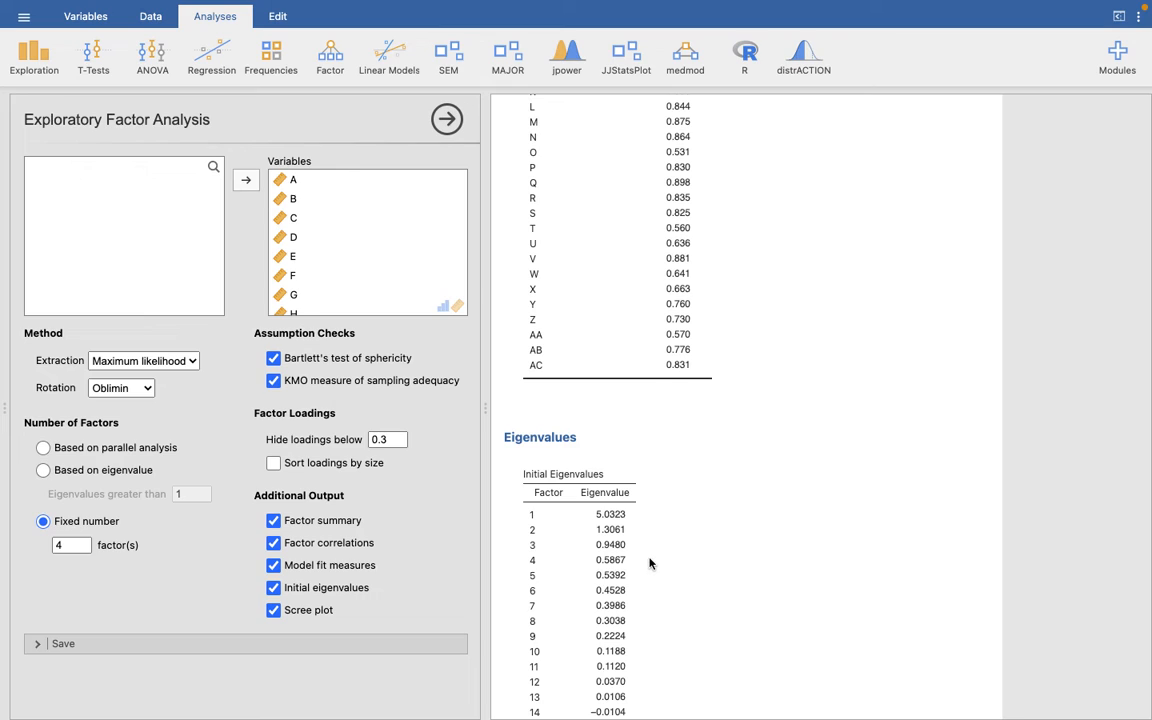
{"action": "scroll", "coordinate": [650, 563], "scroll_direction": "up", "scroll_amount": 8}
{"action": "scroll", "coordinate": [650, 563], "scroll_direction": "up", "scroll_amount": 5}
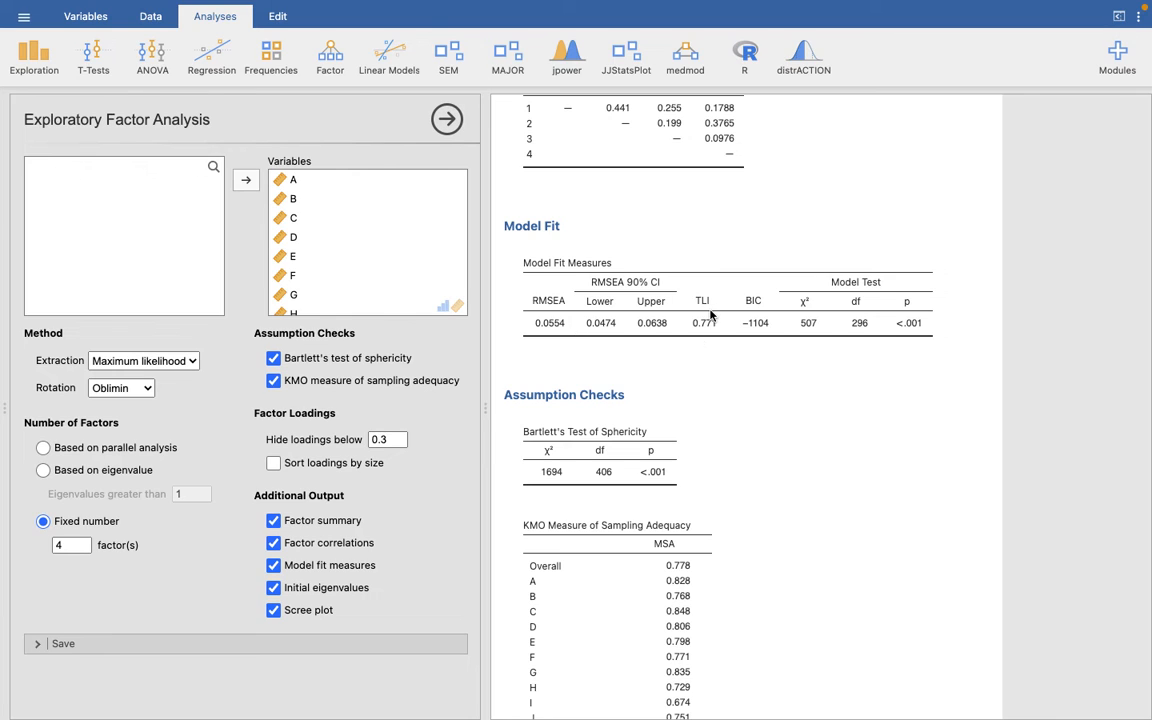
{"action": "scroll", "coordinate": [710, 315], "scroll_direction": "up", "scroll_amount": 12}
{"action": "scroll", "coordinate": [710, 315], "scroll_direction": "up", "scroll_amount": 3}
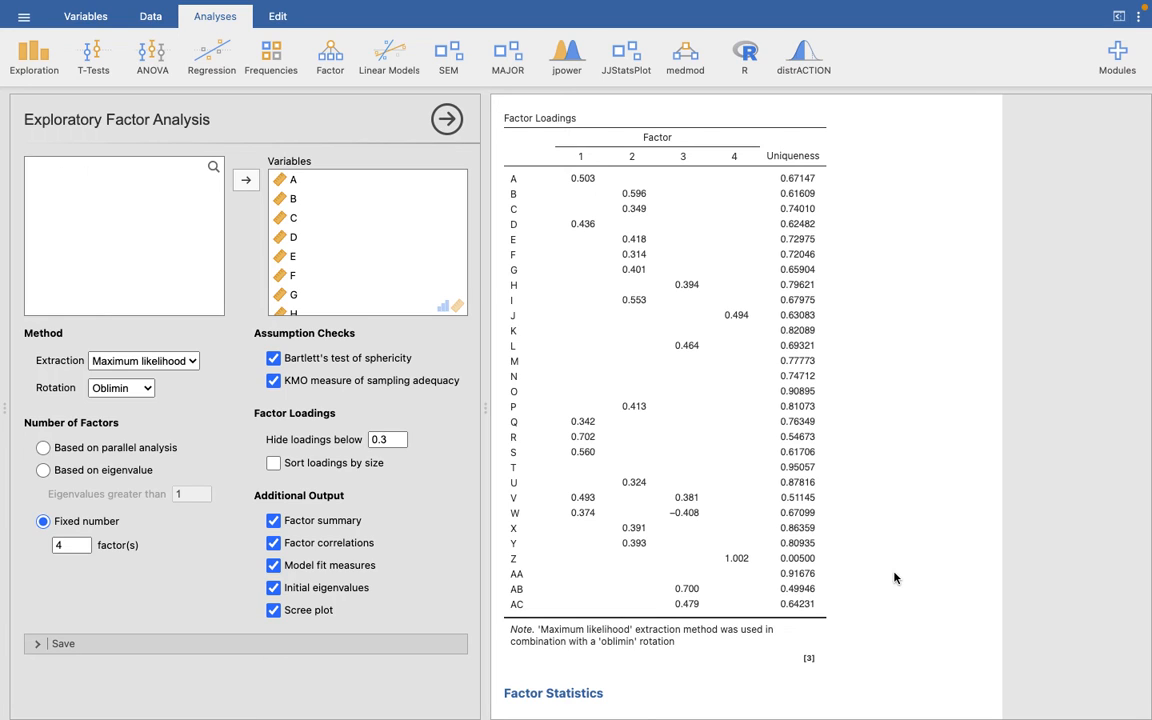
{"action": "scroll", "coordinate": [912, 558], "scroll_direction": "down", "scroll_amount": 15}
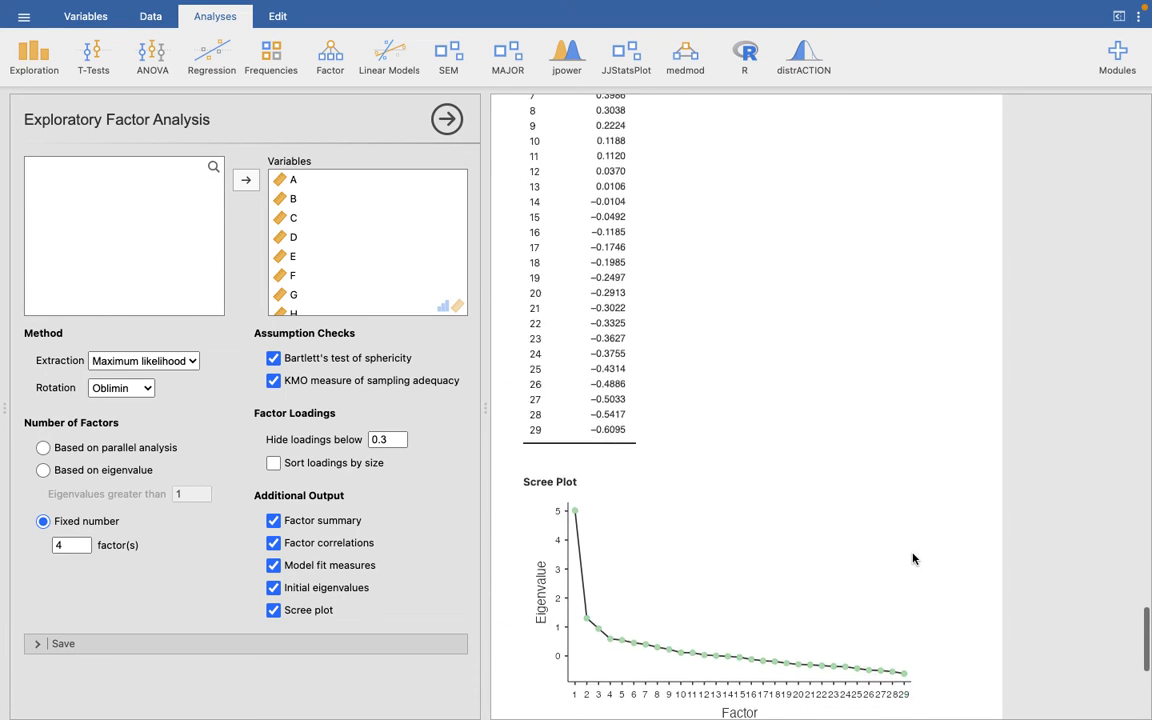
{"action": "scroll", "coordinate": [912, 558], "scroll_direction": "down", "scroll_amount": 1}
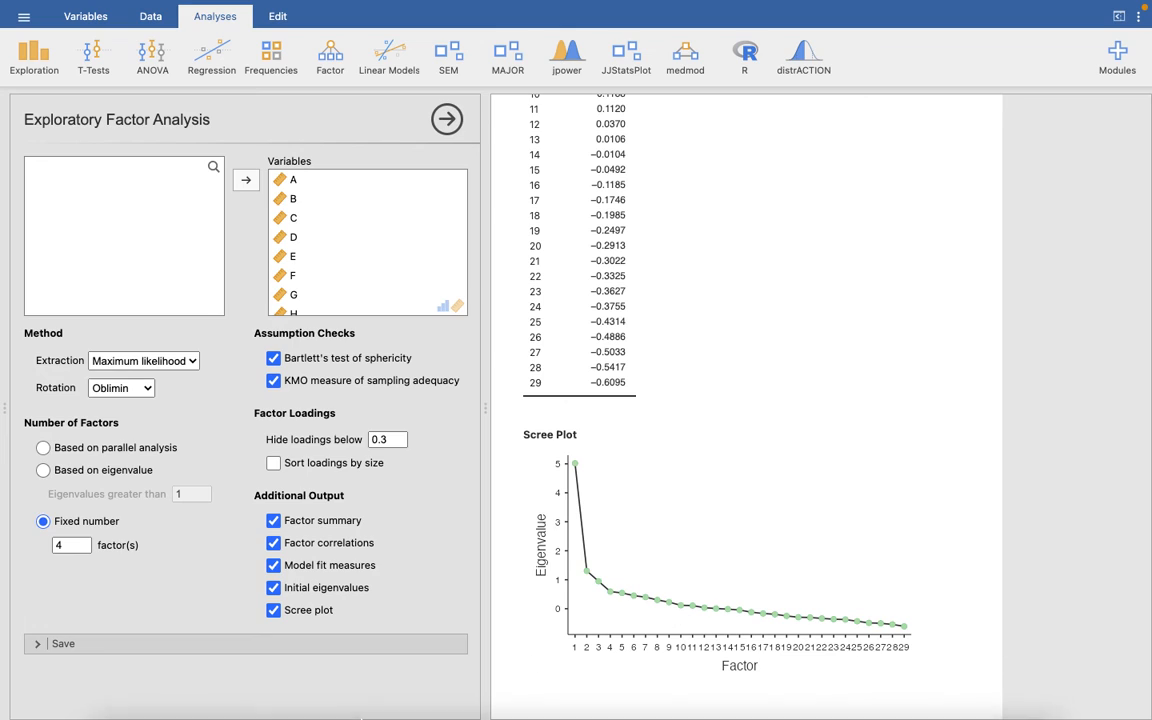
{"action": "scroll", "coordinate": [558, 323], "scroll_direction": "up", "scroll_amount": 2}
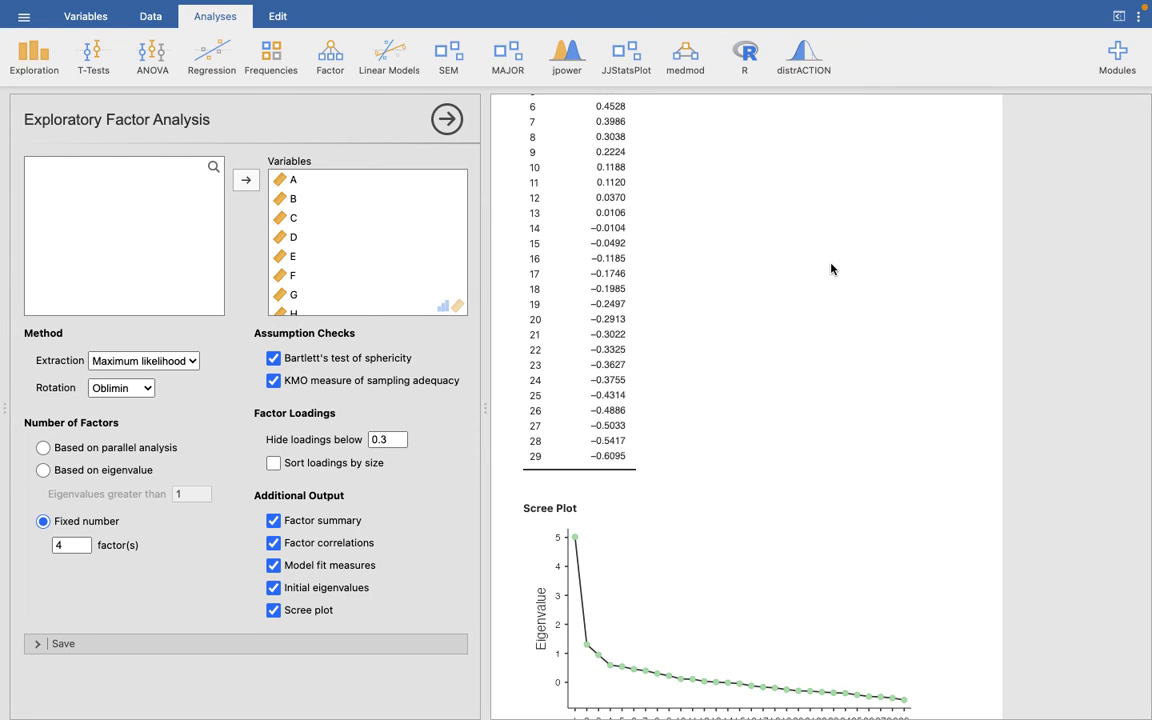
{"action": "scroll", "coordinate": [830, 268], "scroll_direction": "up", "scroll_amount": 10}
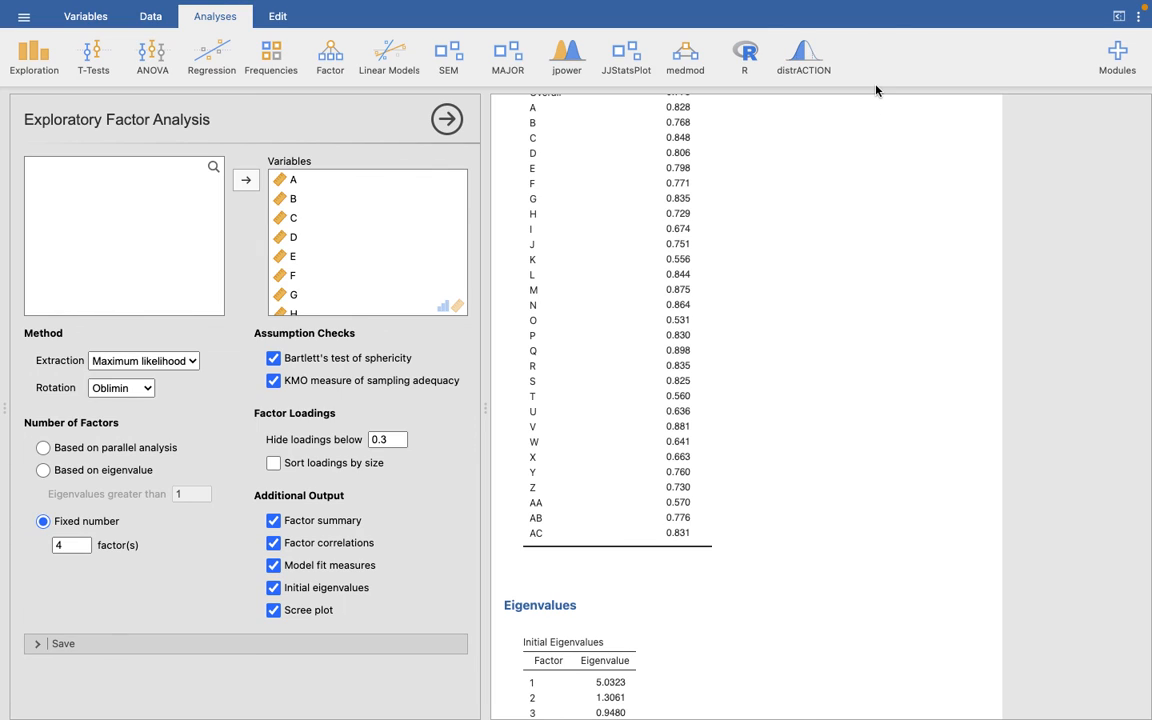
{"action": "mouse_move", "coordinate": [800, 6]}
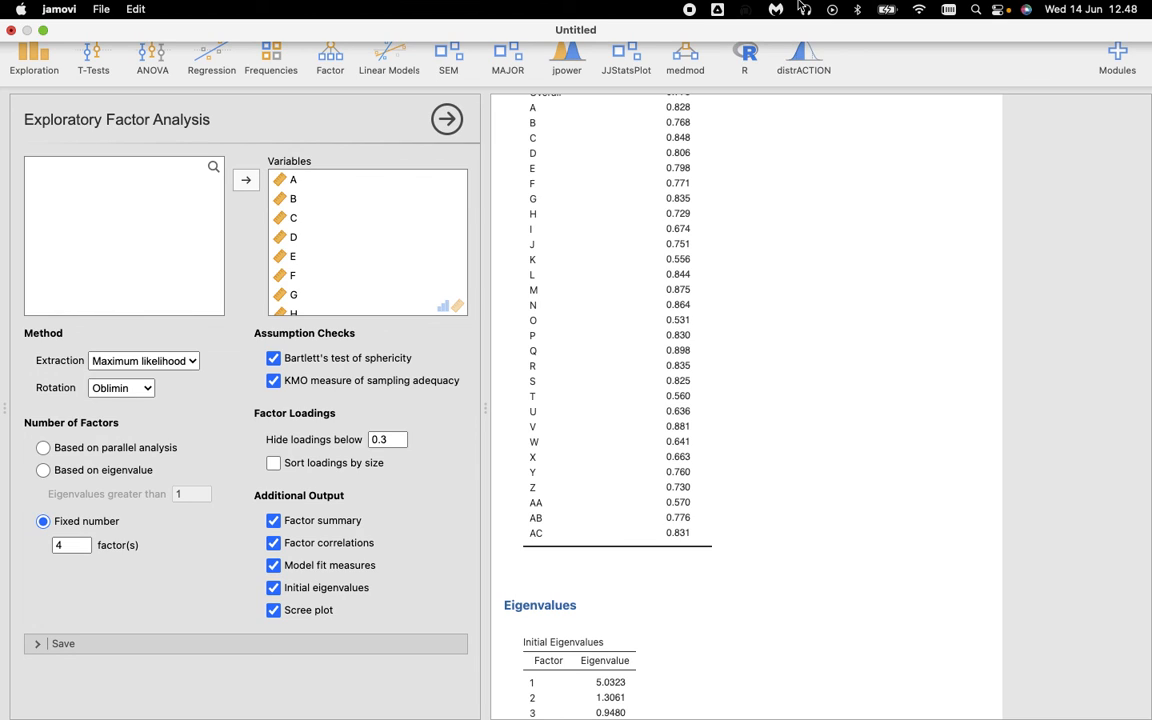